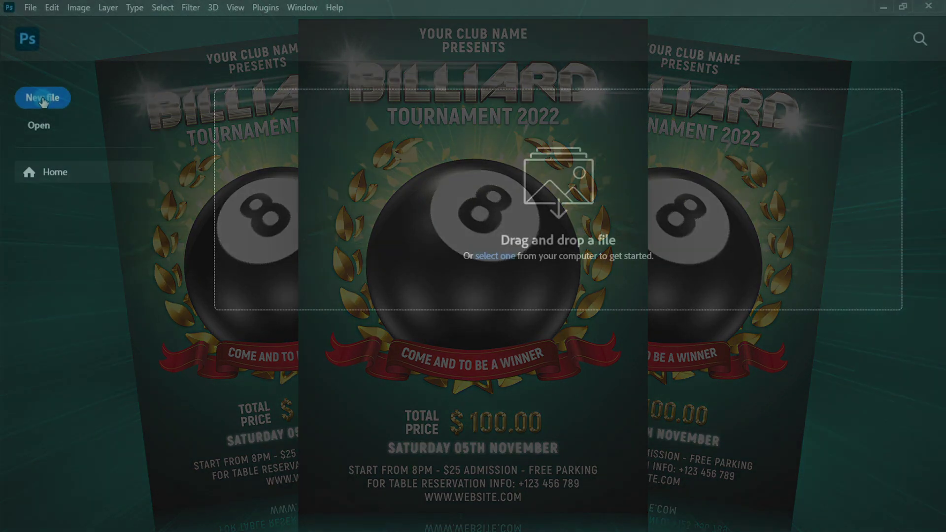
Create a 2480 × 3508 px A4, 300 ppi document named 'Billiard Tournament Flyer Design'
click(43, 98)
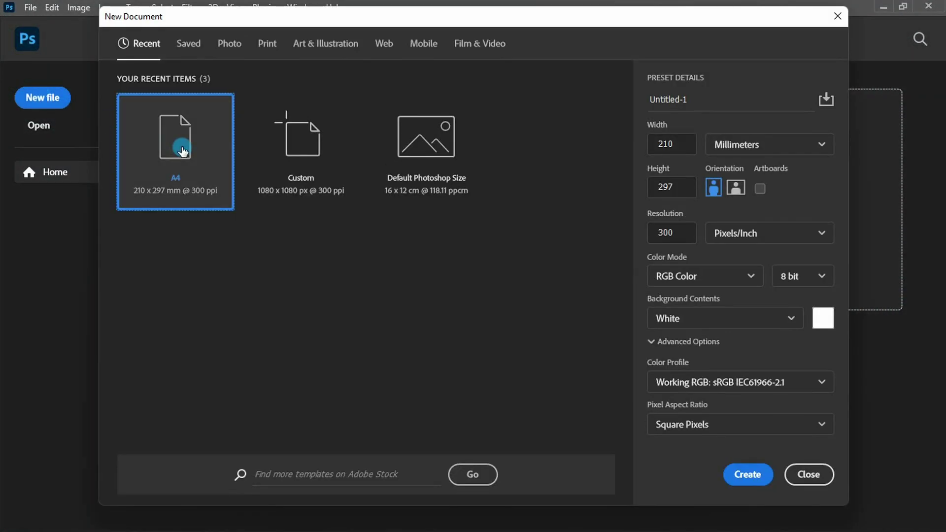
click(651, 103)
text(ard Tournament Flyer Design)
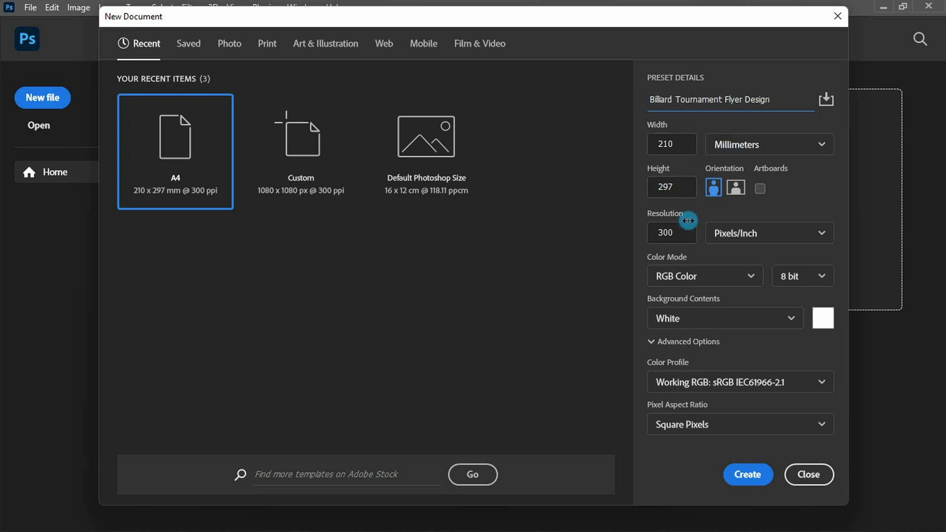
click(746, 476)
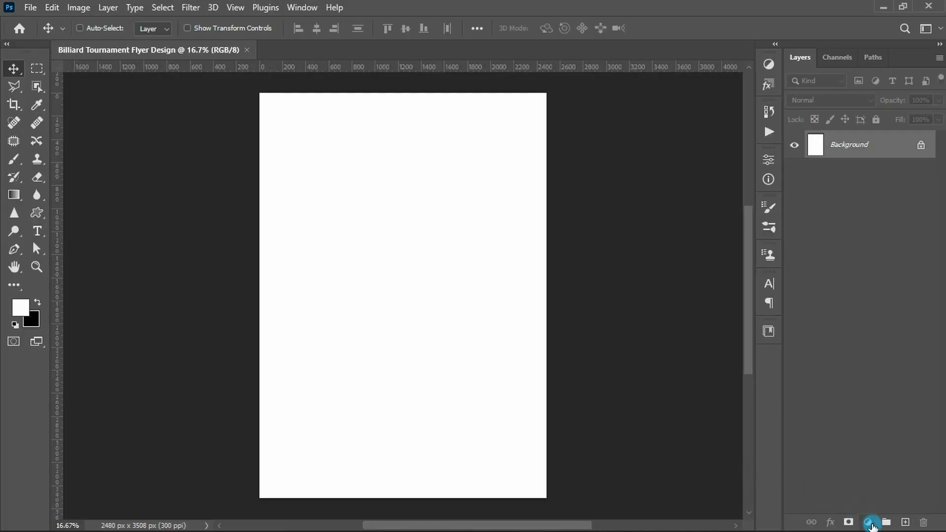
Add a radial Gradient Fill layer scaled to 134%
click(871, 524)
click(883, 295)
click(619, 139)
click(619, 158)
double_click(594, 185)
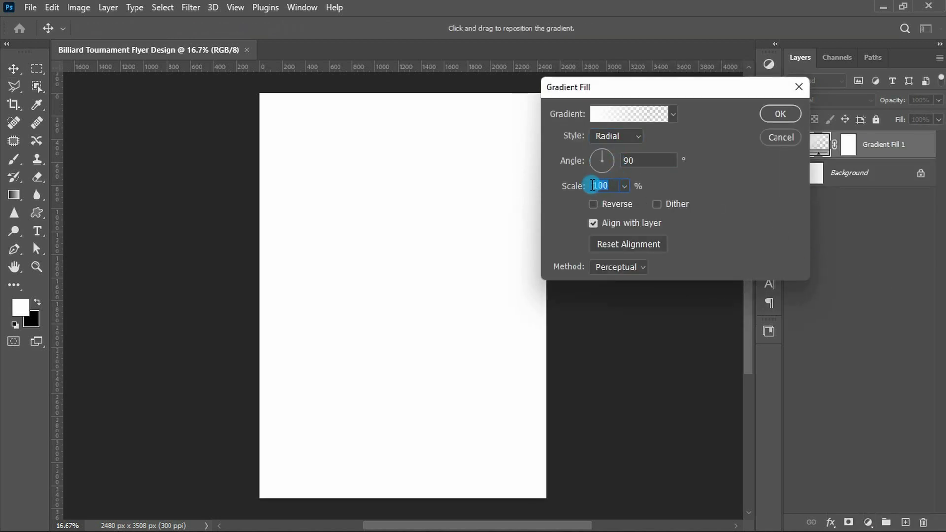
Set the gradient's left colour stop to teal #00ddc6
click(619, 114)
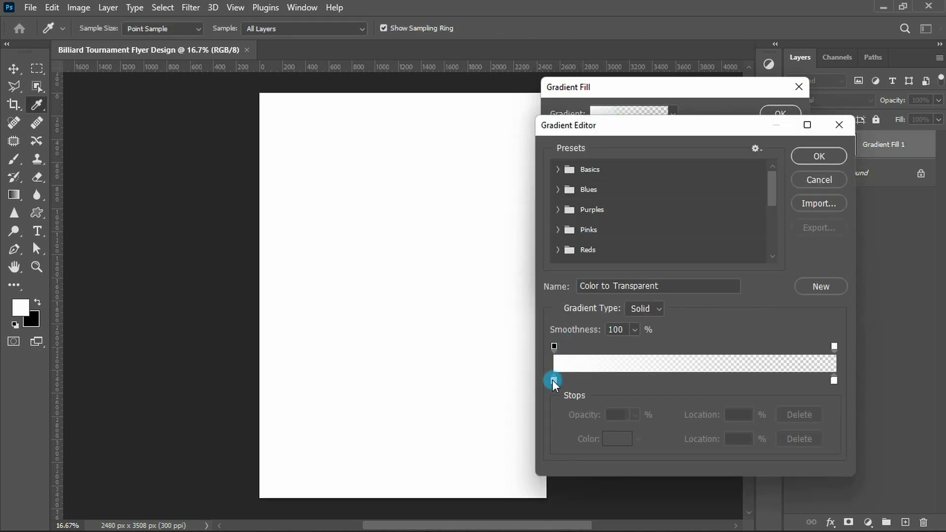
click(553, 380)
click(616, 439)
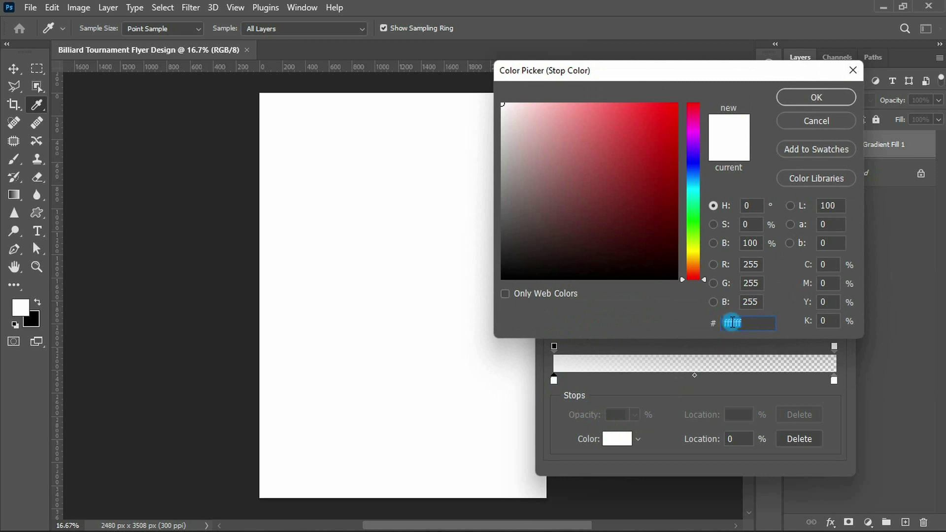
text(00ddc6)
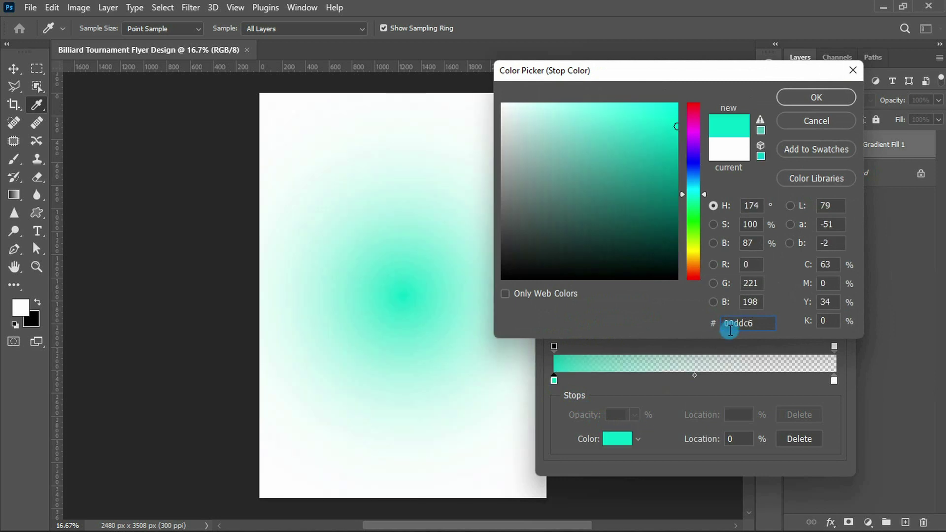
click(793, 101)
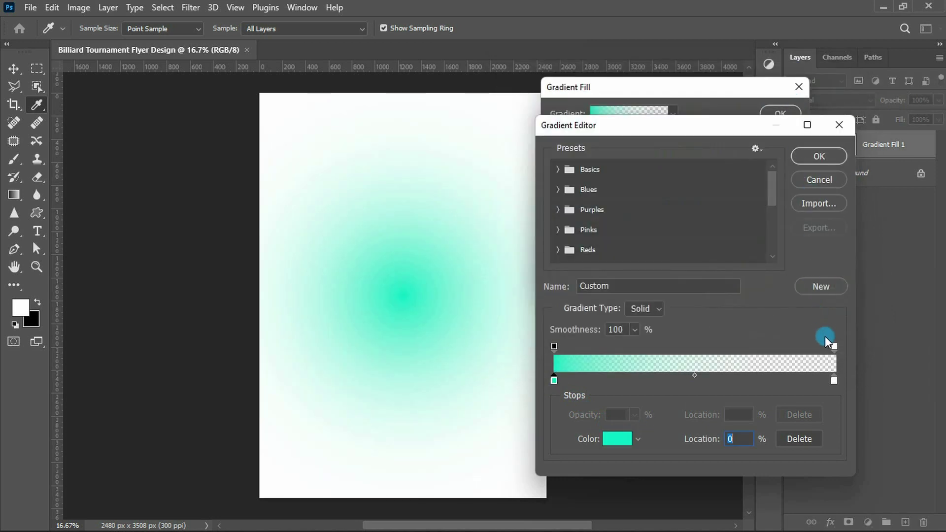
Make the right stop black at 100% opacity and apply the teal-to-black gradient fill
click(834, 346)
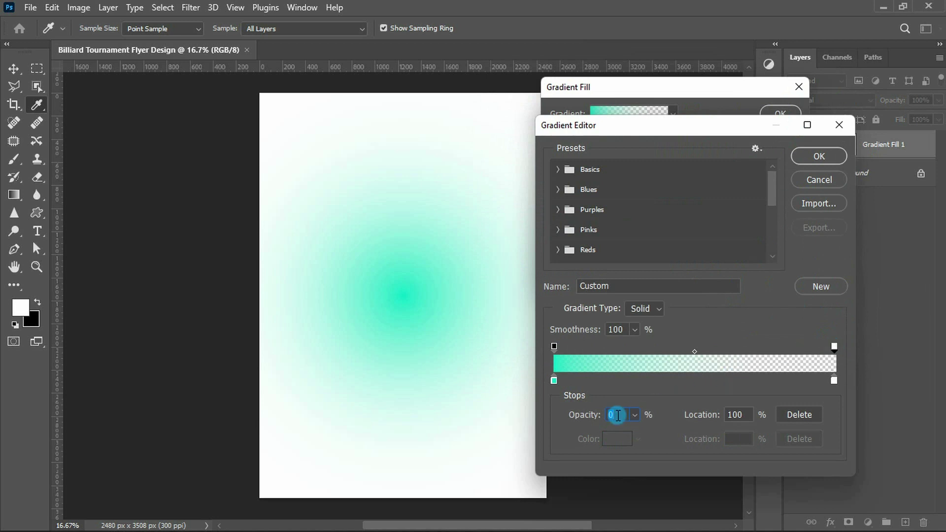
text(100)
click(834, 380)
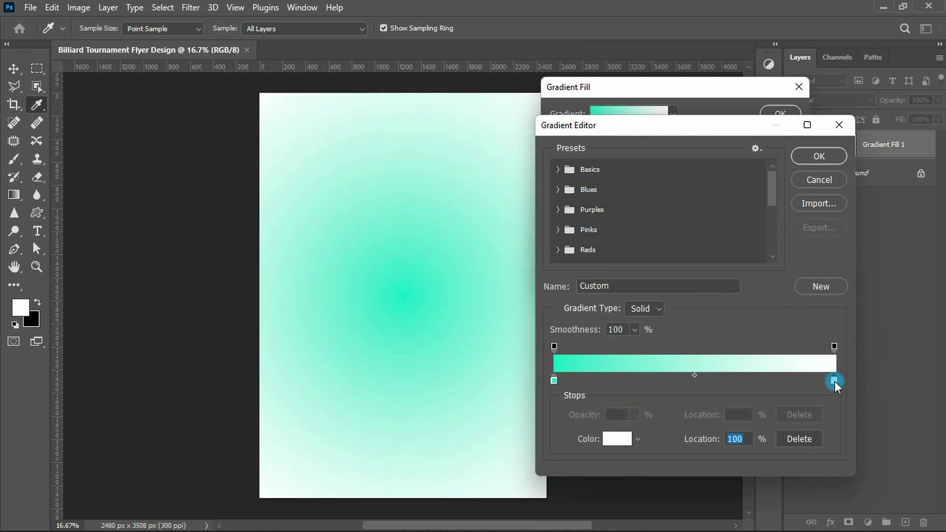
click(618, 440)
drag(514, 263, 492, 285)
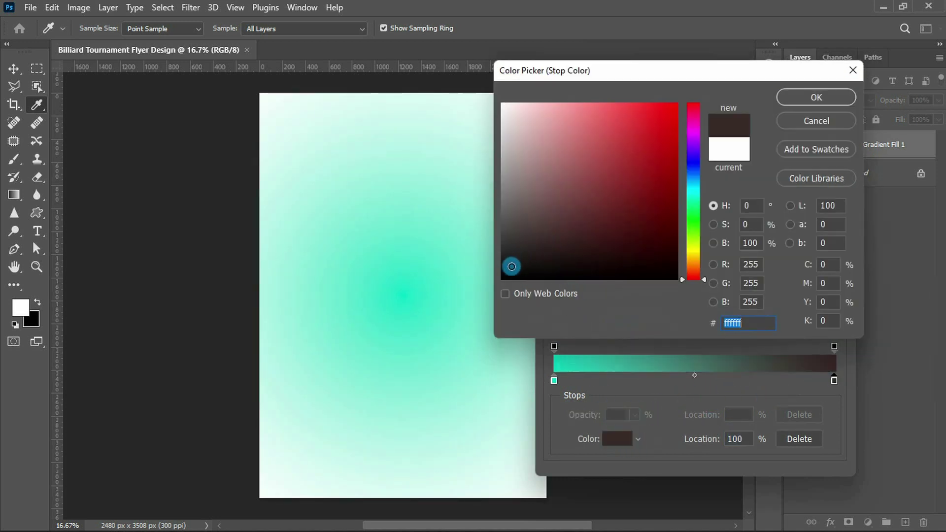
click(816, 97)
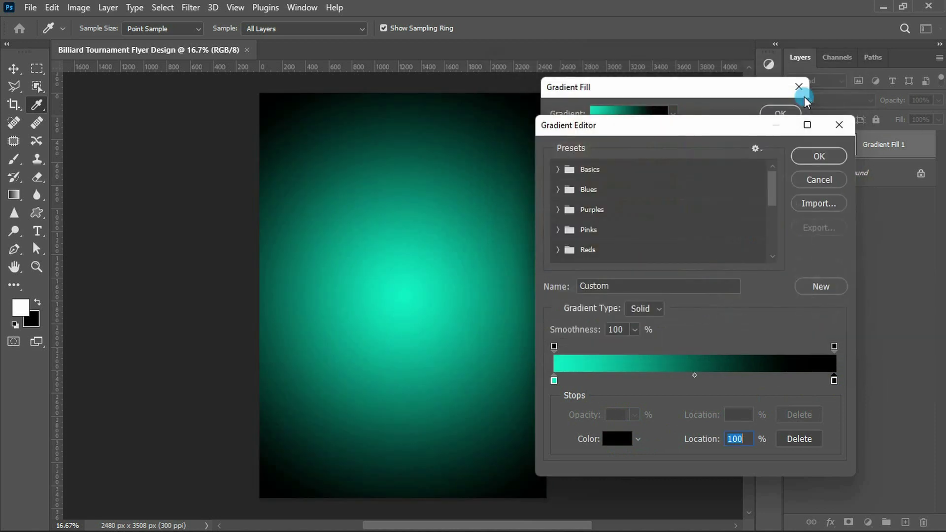
click(818, 157)
click(781, 115)
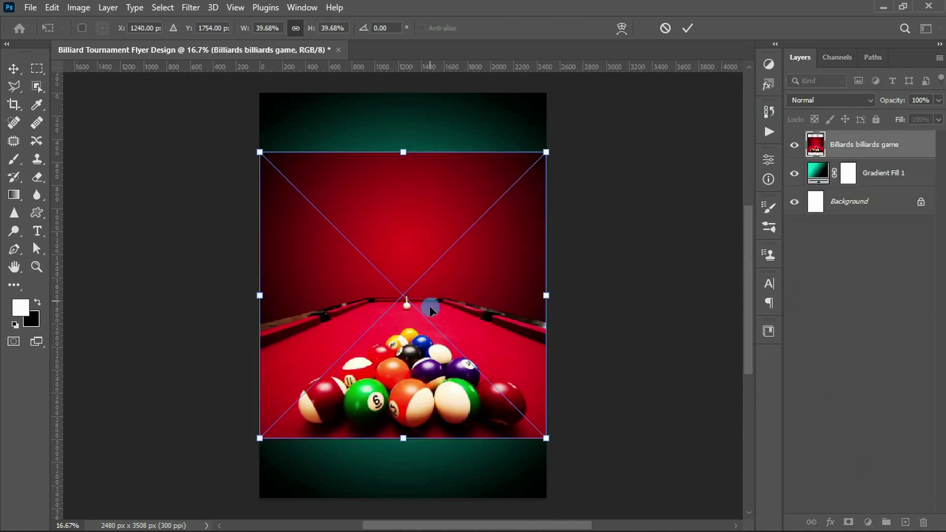
Move the billiards photo lower and scale it up to cover the page
drag(430, 304, 429, 363)
key(ctrl+minus)
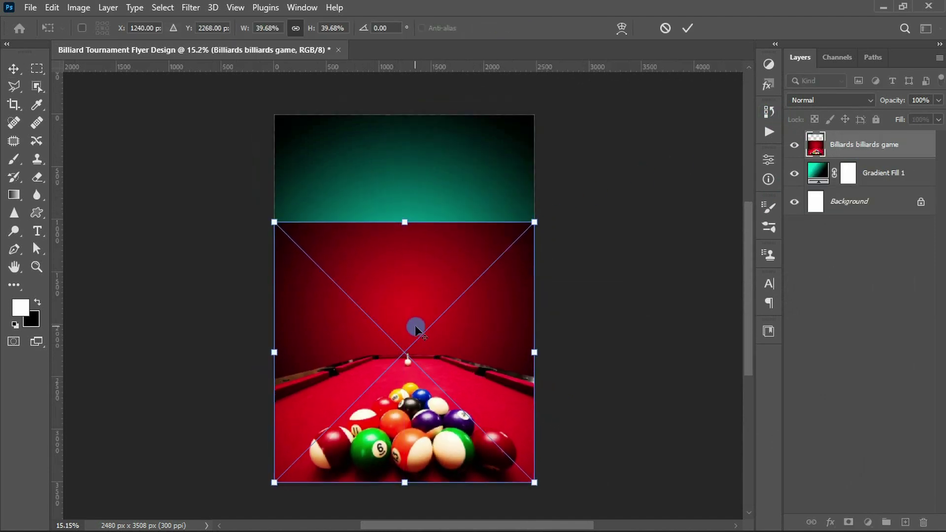
scroll(416, 327, up, 3)
mouse_move(406, 296)
mouse_down()
mouse_move(406, 121)
mouse_move(406, 130)
mouse_up()
key(Return)
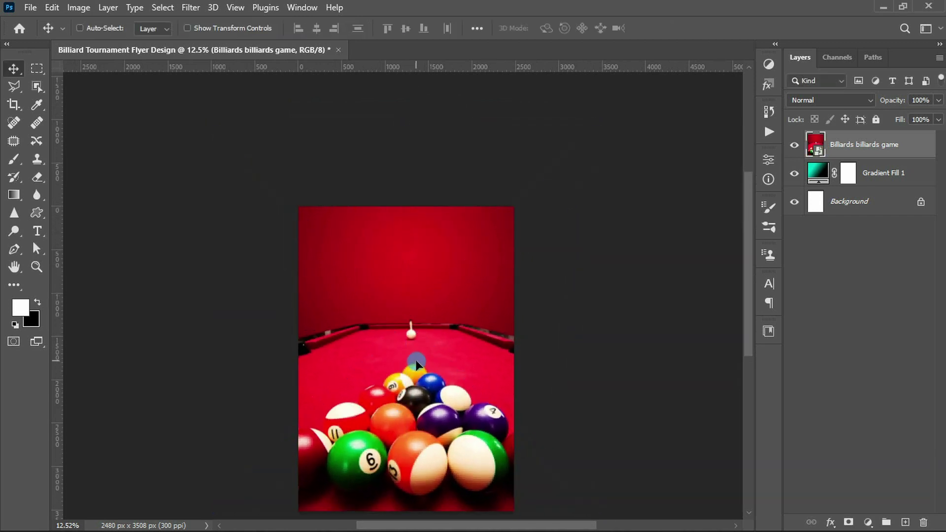
scroll(415, 360, up, 2)
scroll(401, 307, down, 1)
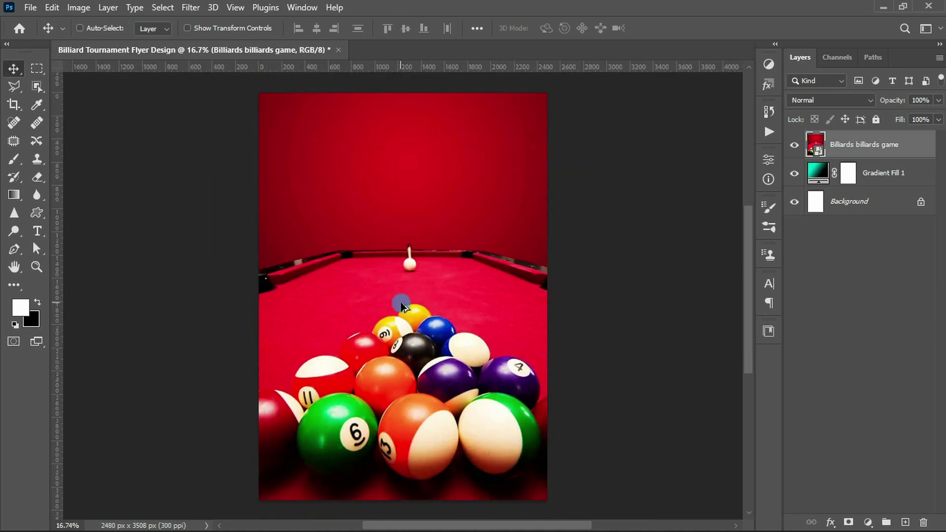
Rescale the billiards photo to about 66.6% and add a layer mask to it
key(ctrl+t)
scroll(401, 307, down, 1)
scroll(414, 247, down, 1)
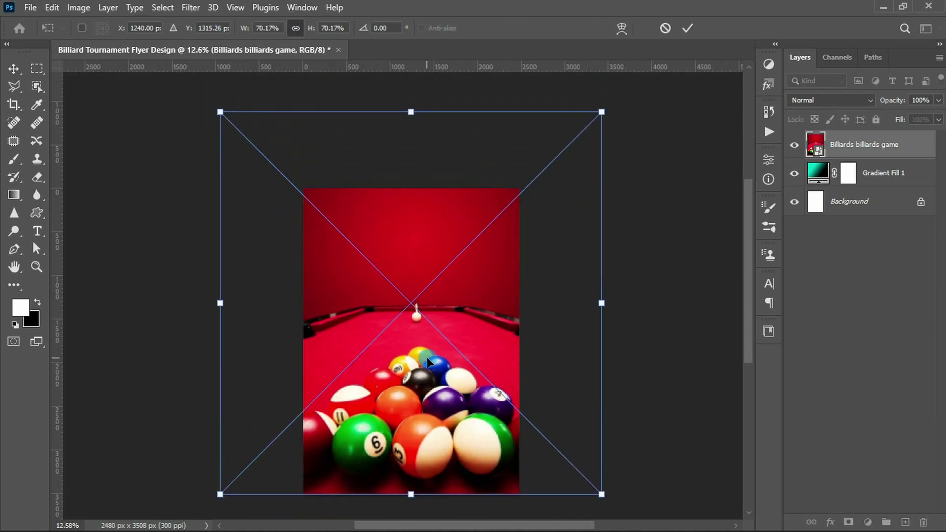
drag(411, 115, 412, 131)
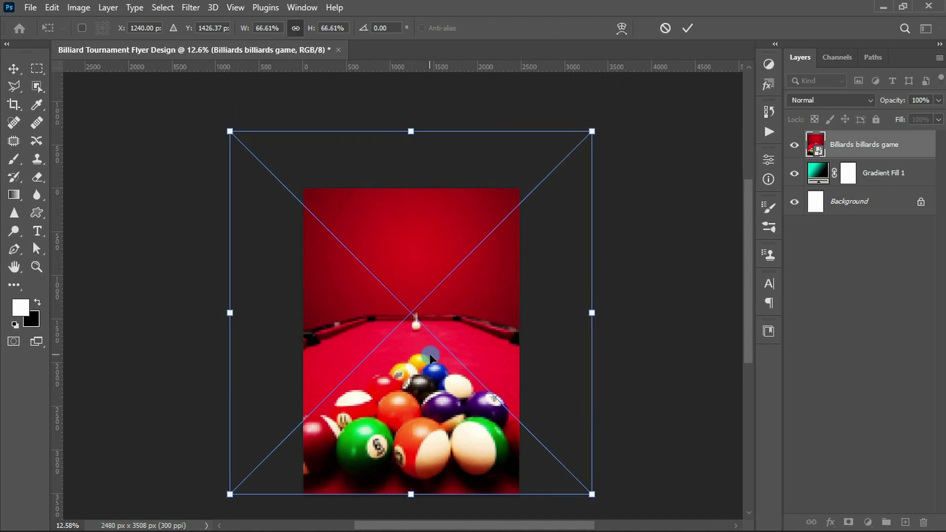
key(Return)
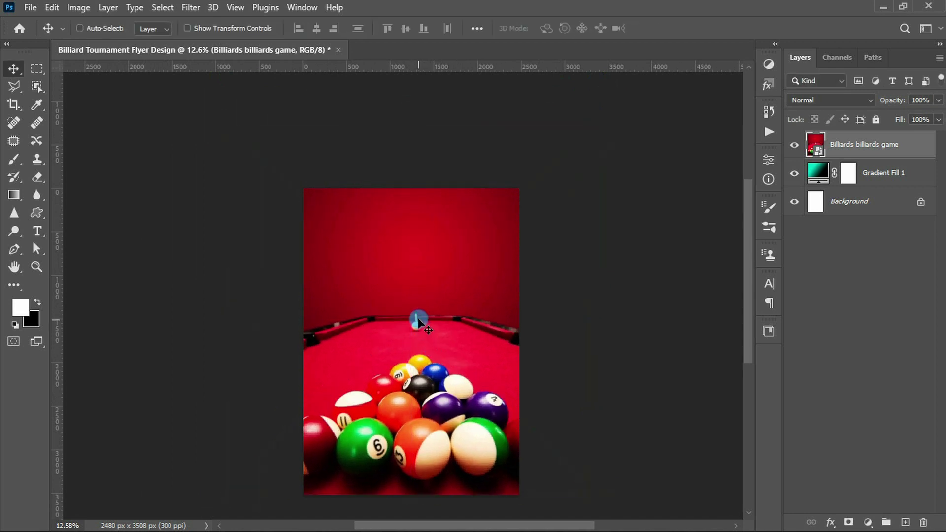
scroll(418, 322, up, 2)
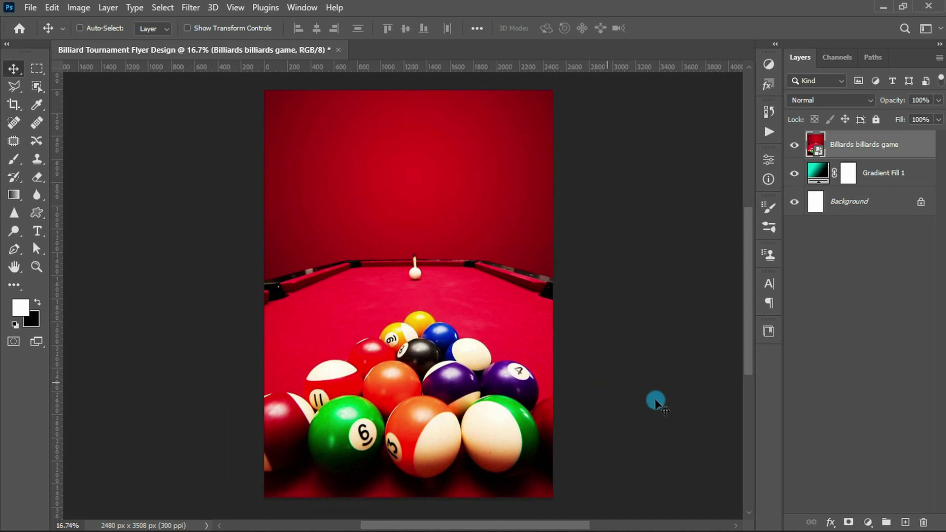
click(848, 522)
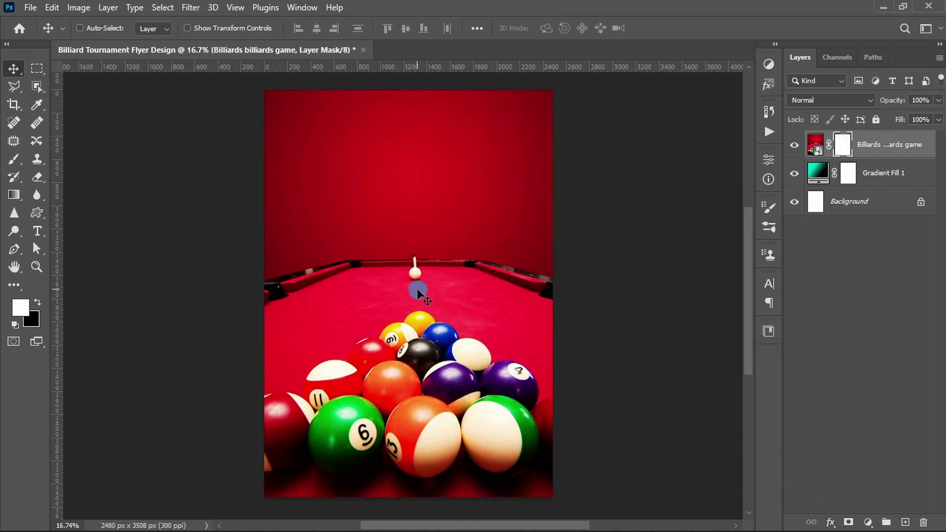
Draw a black-to-white linear gradient on the mask to fade the photo's lower part
key(g)
key(x)
click(157, 28)
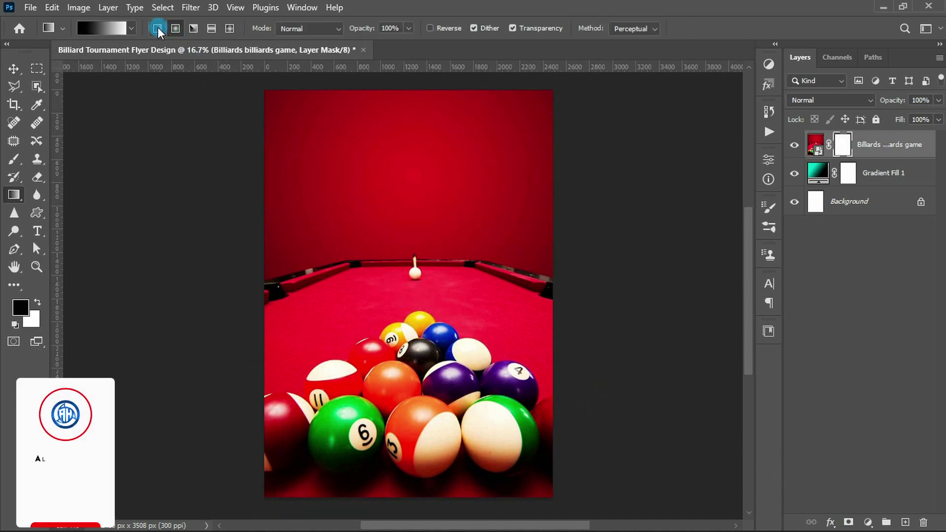
mouse_move(412, 368)
mouse_down()
mouse_move(427, 222)
mouse_move(412, 197)
mouse_up()
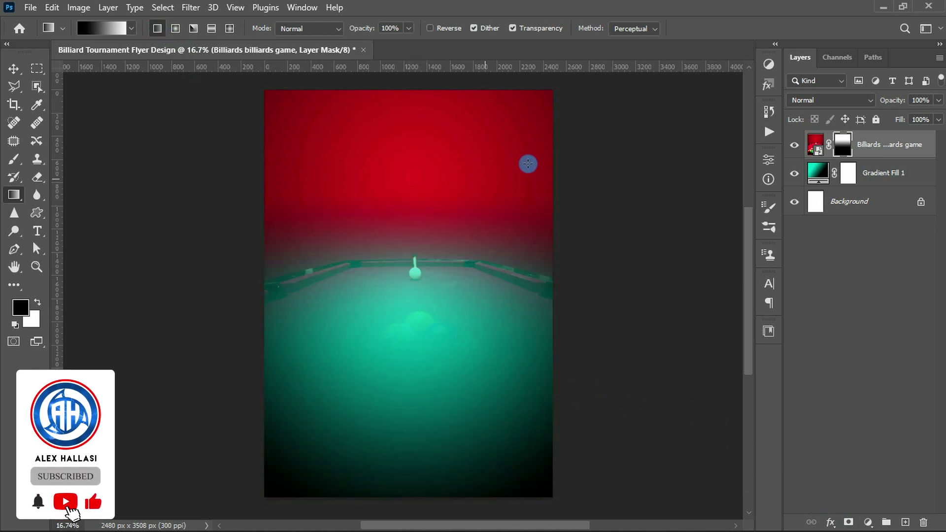
Set the billiards photo layer to Screen blending at 70% opacity
click(832, 99)
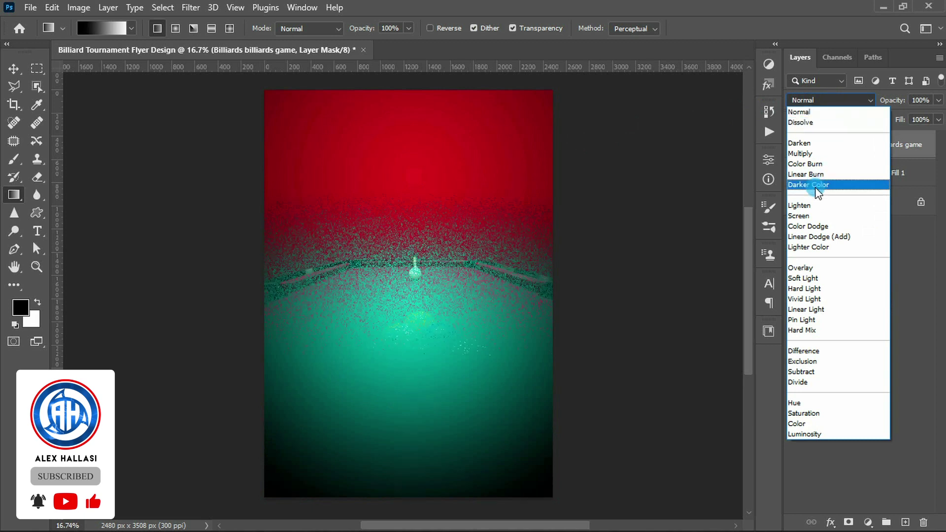
click(808, 216)
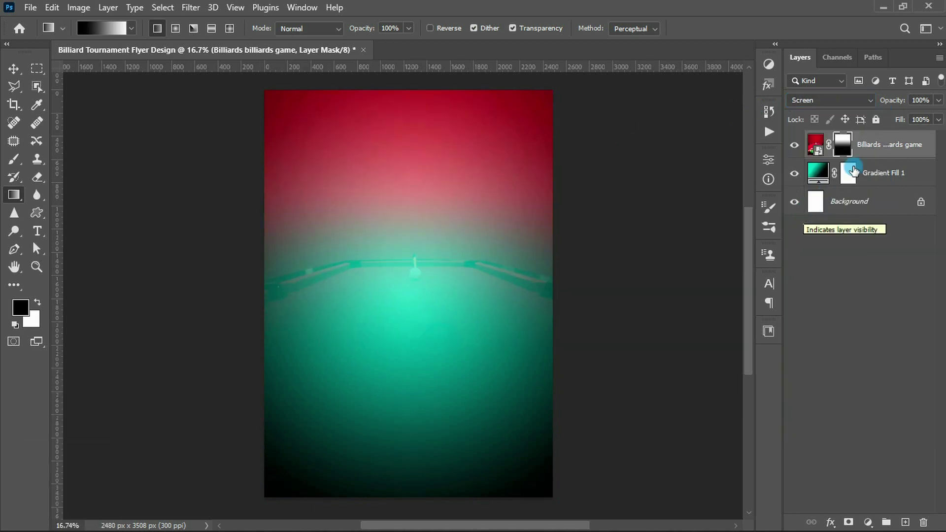
click(910, 101)
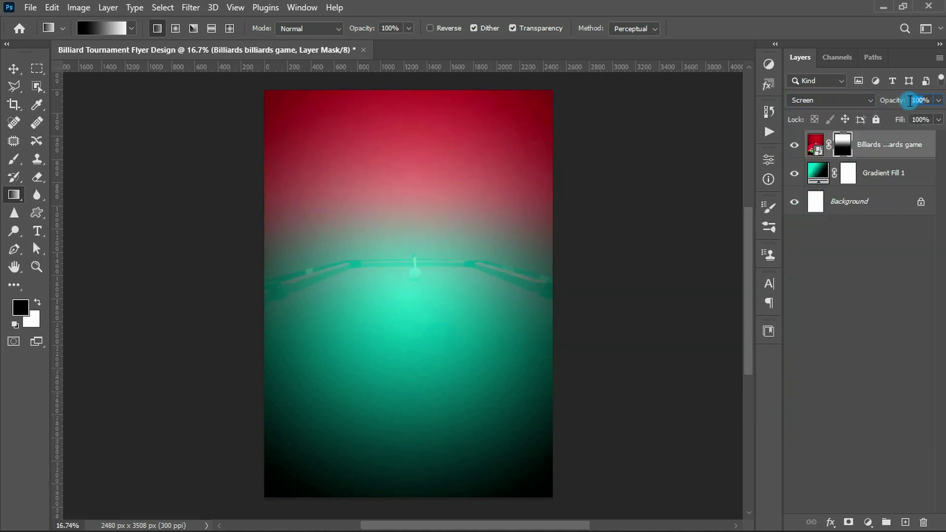
text(70)
key(Return)
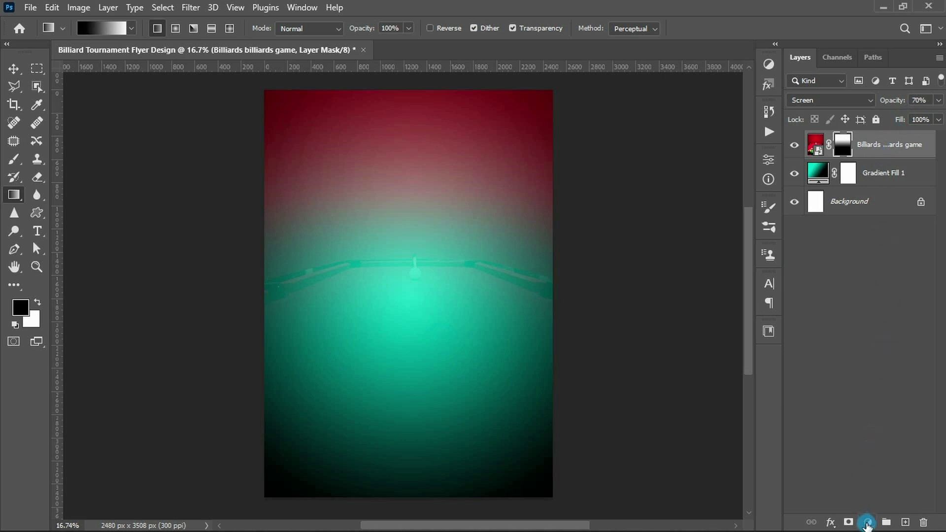
click(868, 523)
Add a #00ddc6 teal Color Fill layer in Color blend mode
click(882, 280)
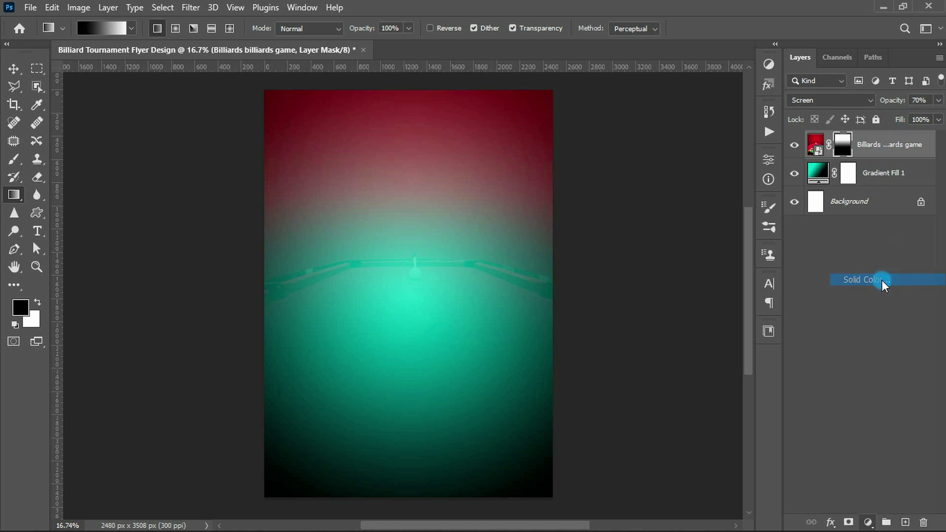
click(760, 322)
text(00ddc6)
click(796, 97)
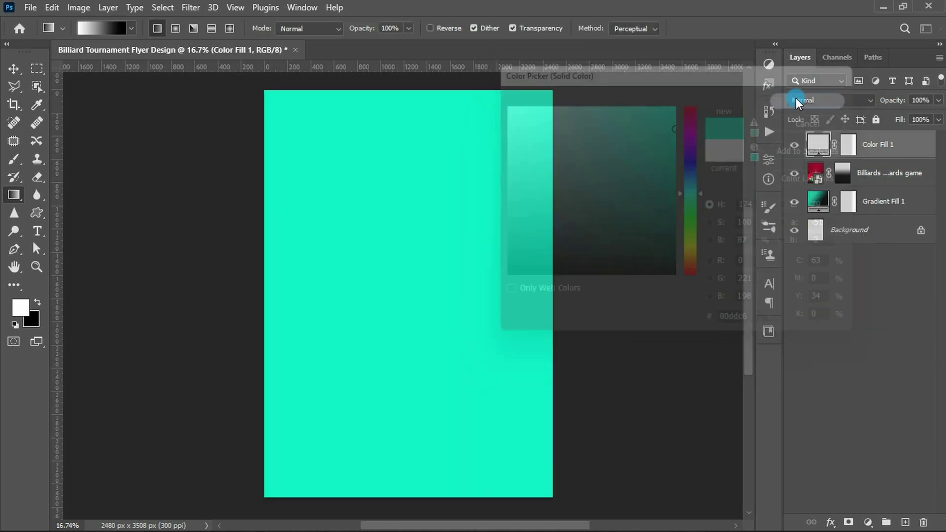
click(797, 97)
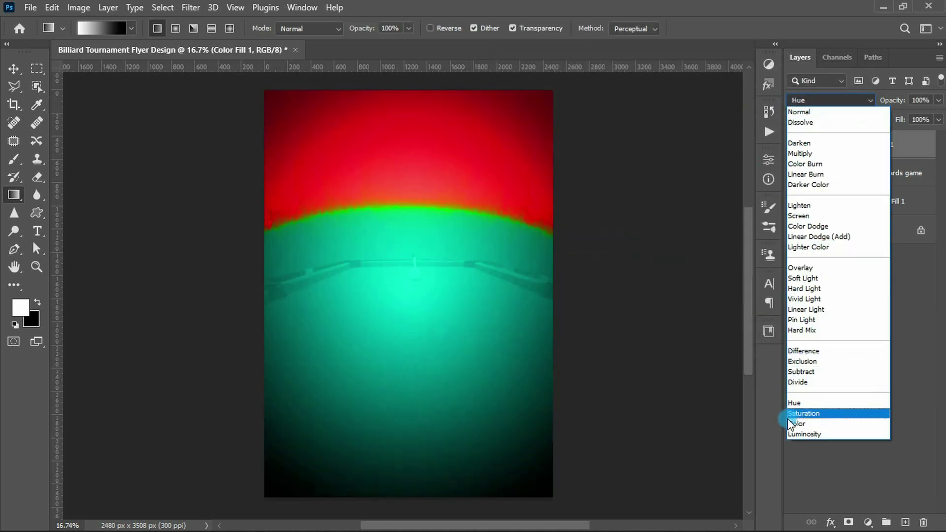
click(795, 424)
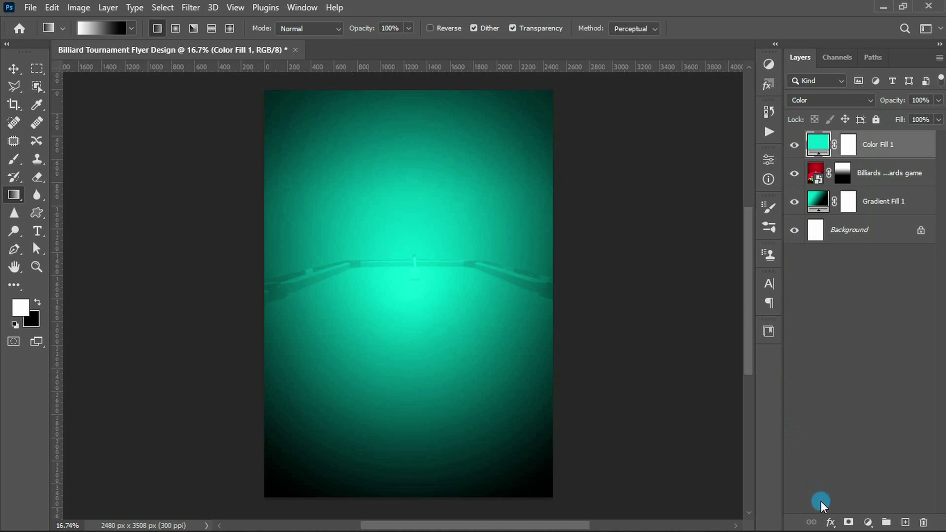
Add a Curves adjustment layer with a point mapping input 86 to output 61
click(869, 522)
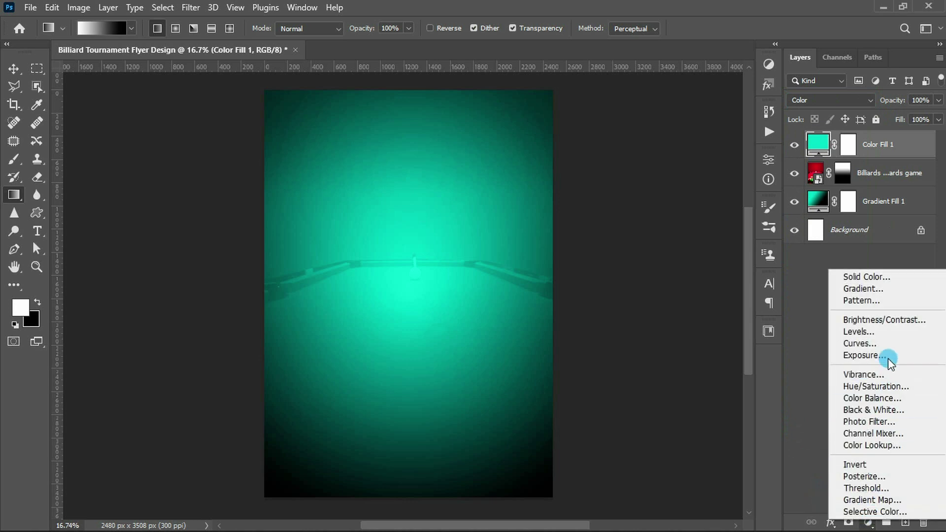
click(888, 344)
click(676, 291)
drag(669, 353, 645, 355)
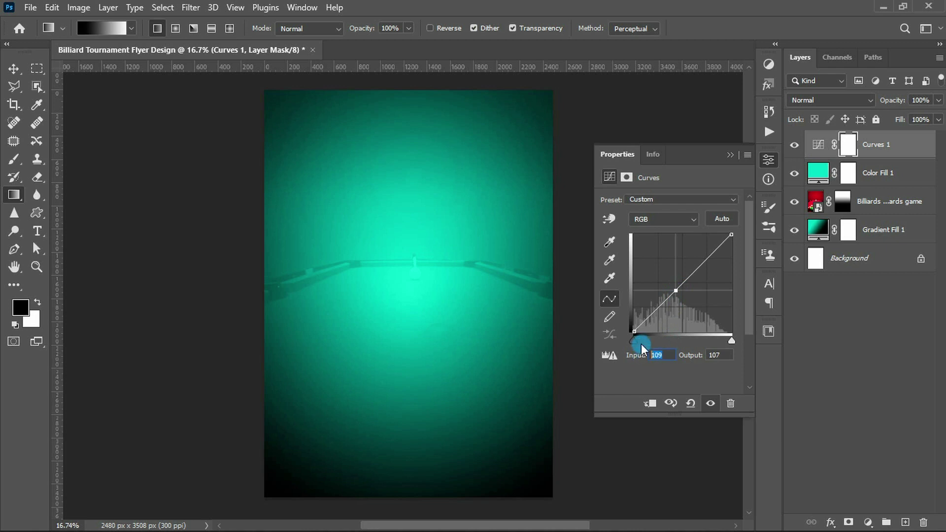
text(86)
key(Tab)
text(61)
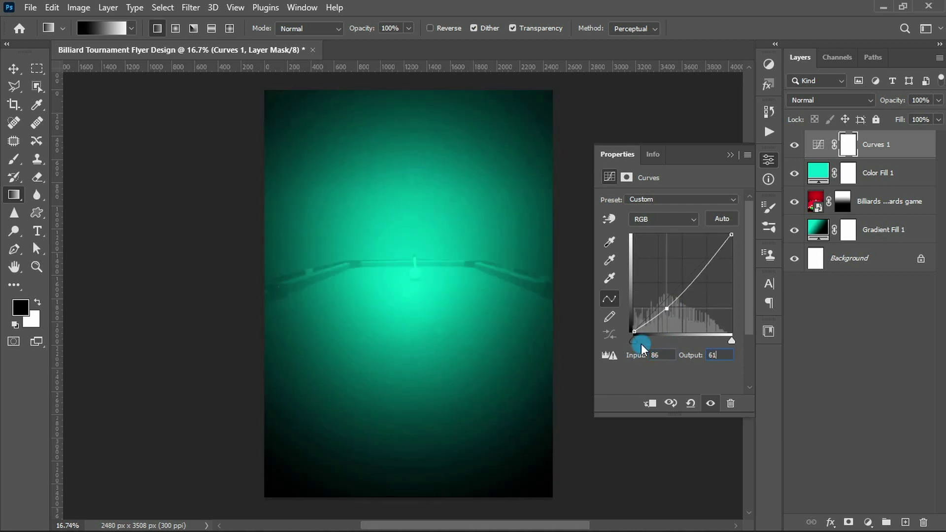
click(731, 154)
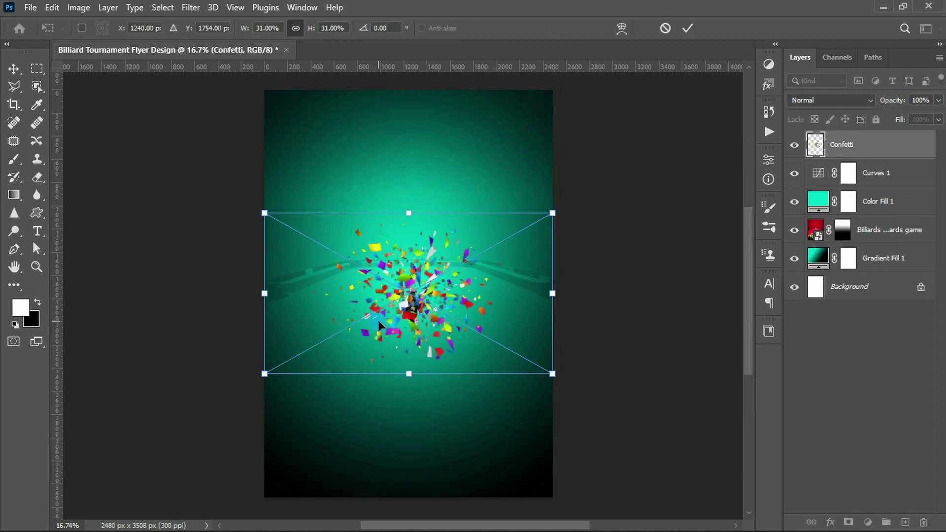
Scale the confetti to about 45% and move it up, centred horizontally
drag(549, 215, 615, 177)
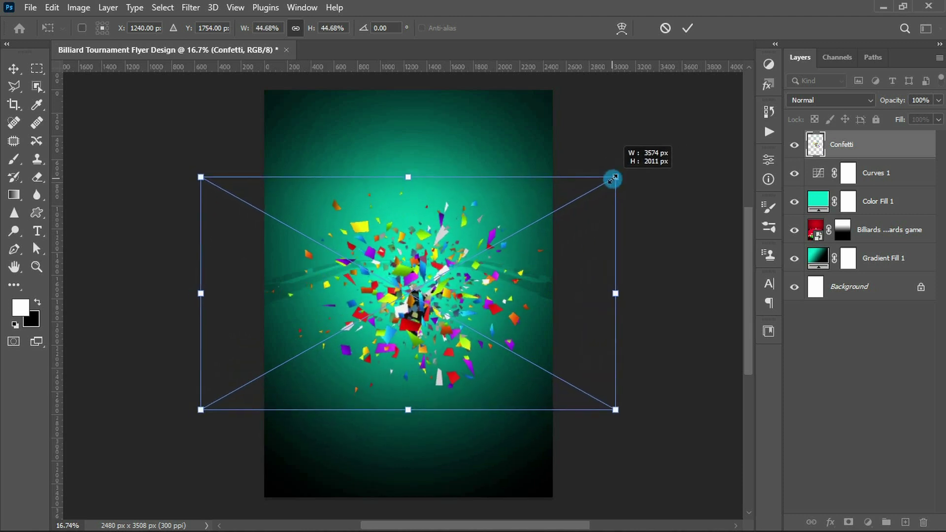
drag(423, 303, 425, 289)
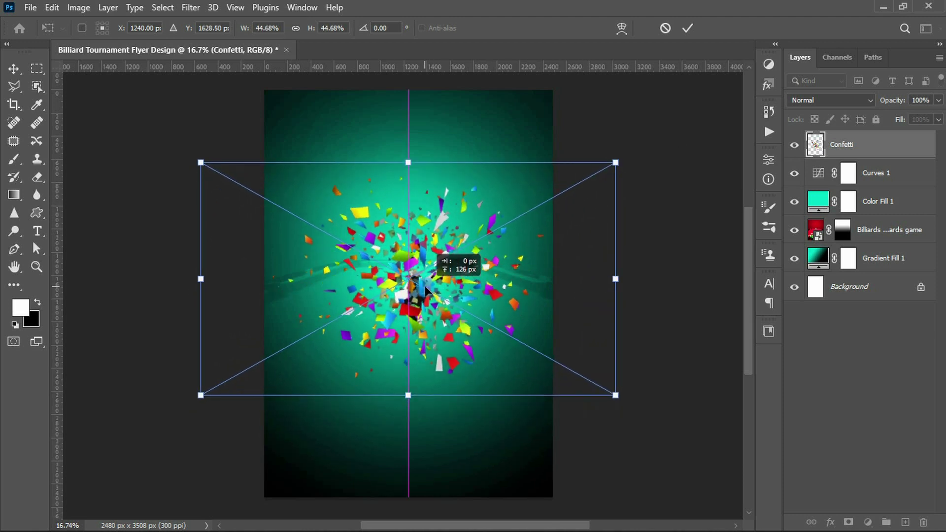
key(Return)
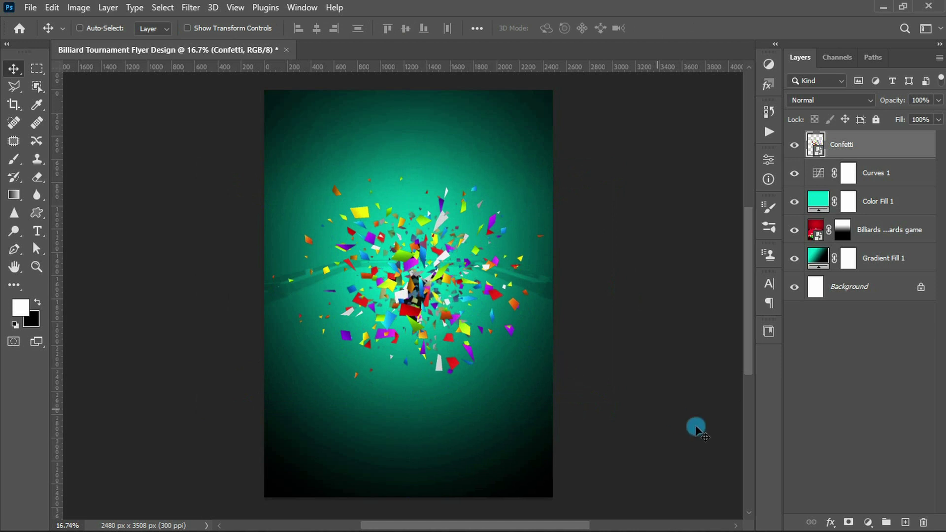
Add a black mask and paint white with a 1674 px soft brush to reveal the burst centre
alt+click(847, 523)
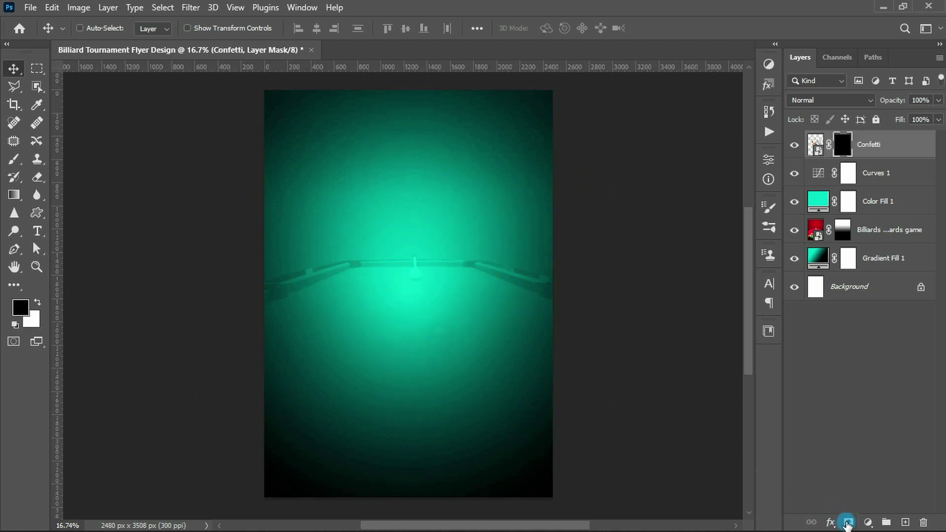
key(b)
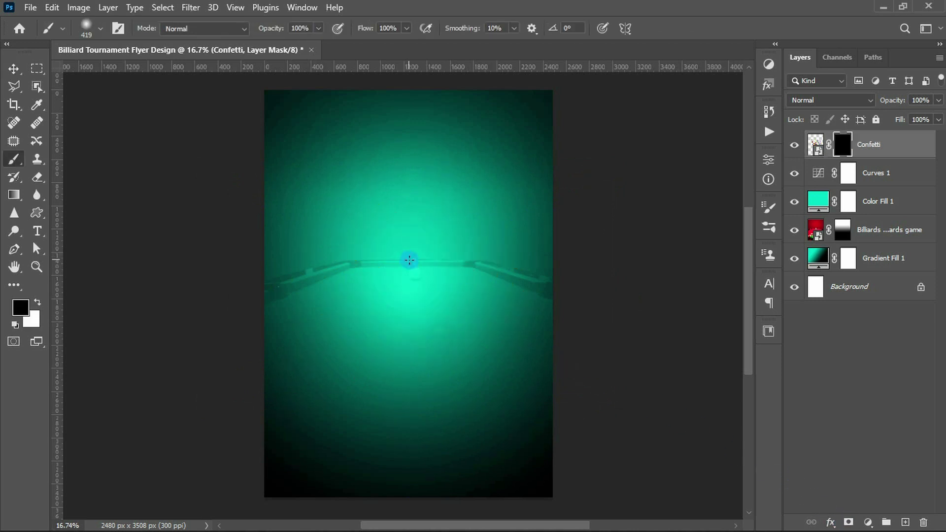
key(x)
drag(409, 260, 476, 256)
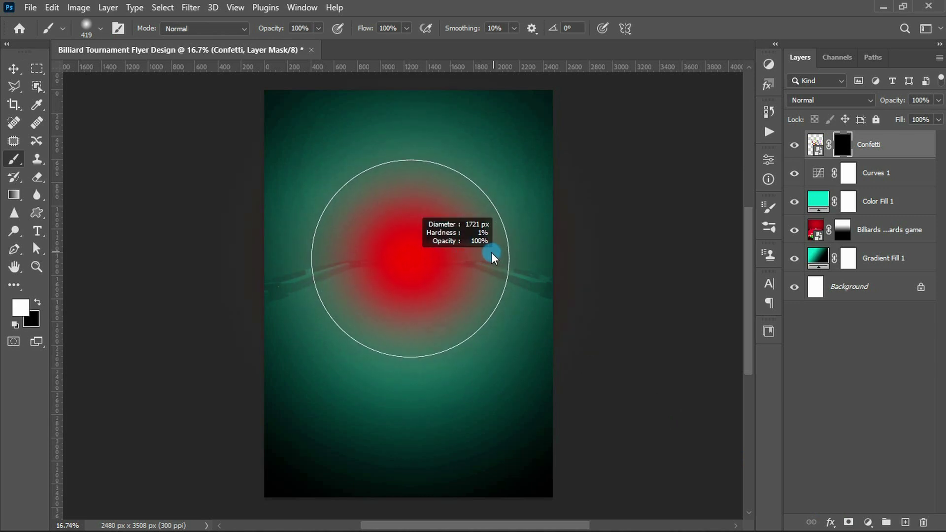
drag(476, 255, 492, 252)
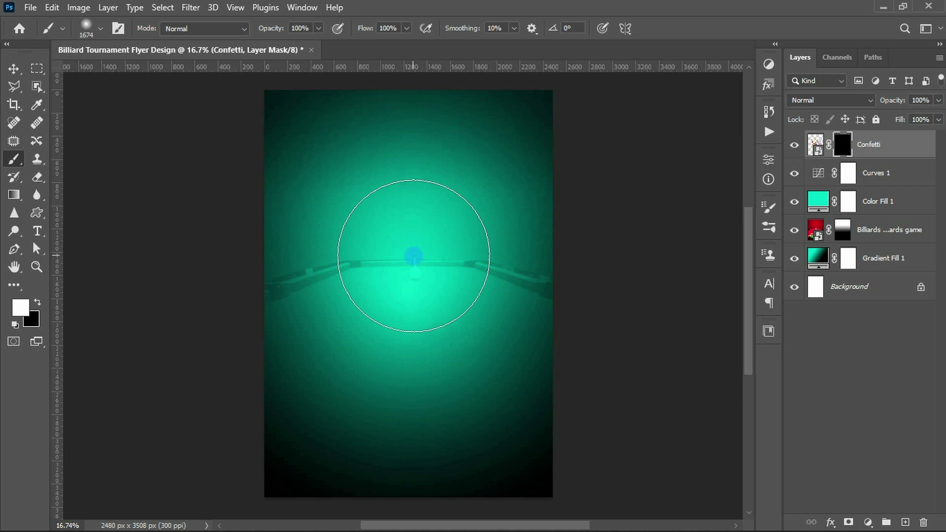
click(413, 256)
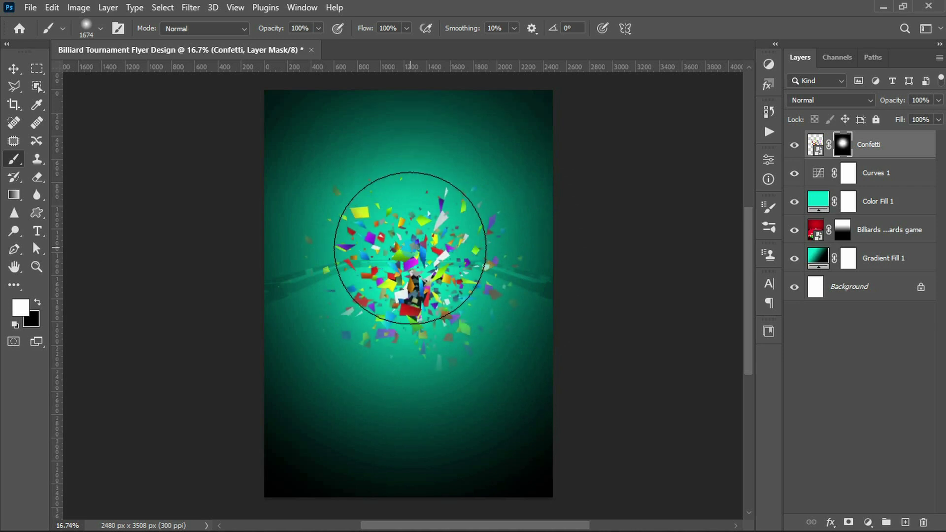
mouse_move(410, 250)
mouse_down()
mouse_move(387, 222)
mouse_move(421, 247)
mouse_up()
Paint black on the mask to fade out the confetti below the burst
key(x)
drag(486, 380, 344, 355)
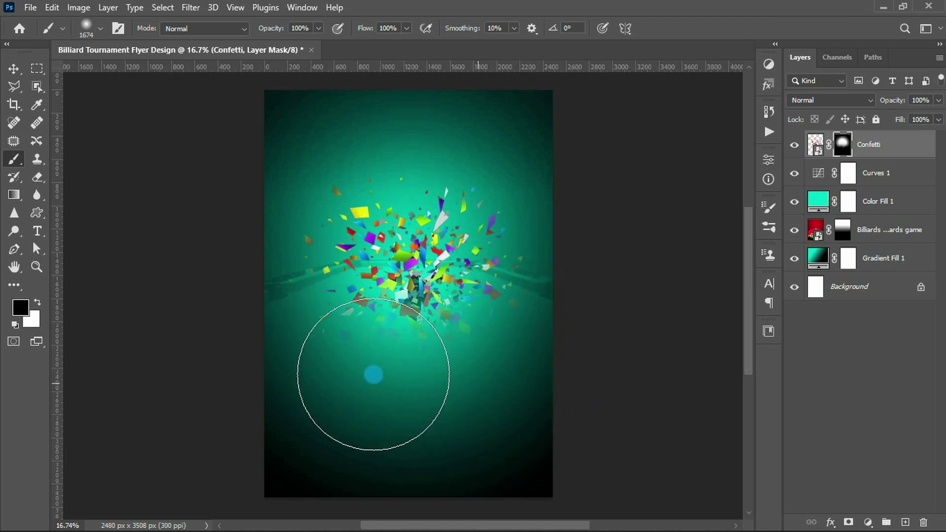
drag(418, 380, 268, 362)
mouse_move(560, 382)
mouse_down()
mouse_move(574, 279)
mouse_move(273, 353)
mouse_move(577, 334)
mouse_move(448, 278)
mouse_up()
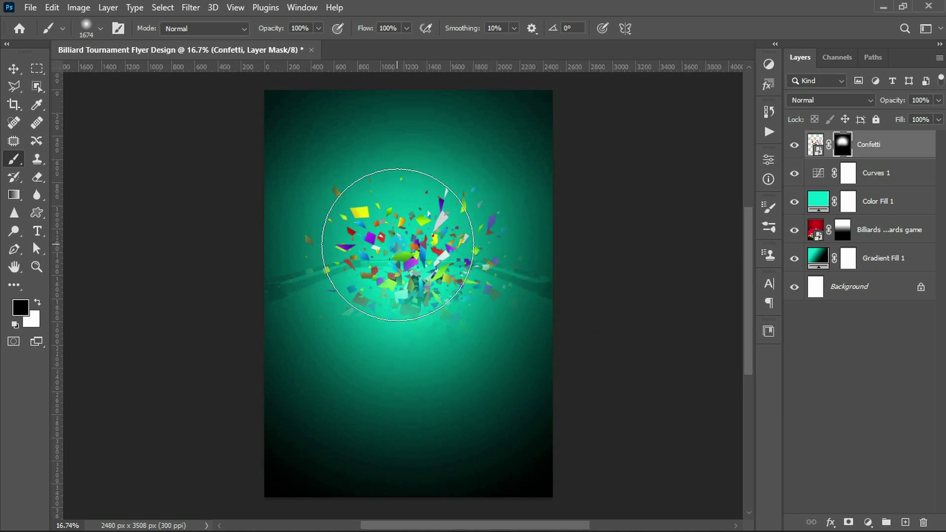
key(v)
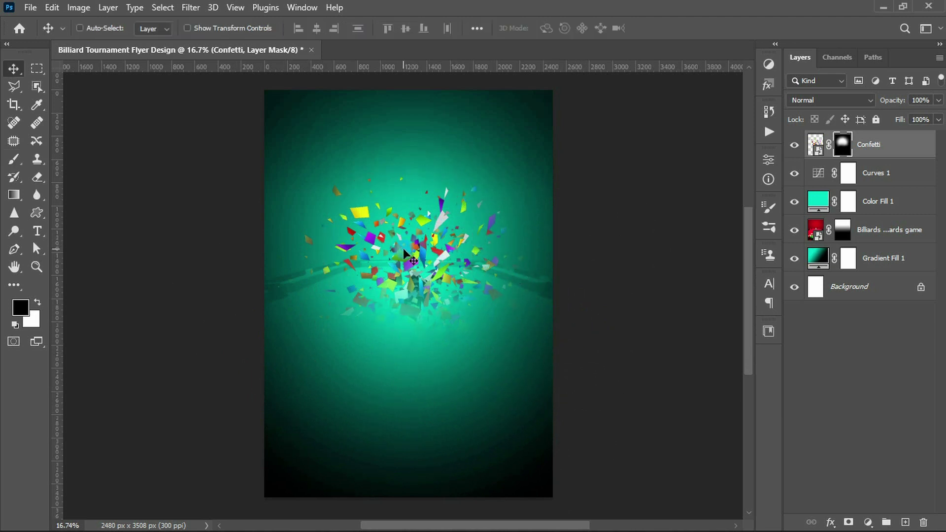
Apply a 3.5 px Gaussian Blur to the confetti image
key(x)
click(812, 144)
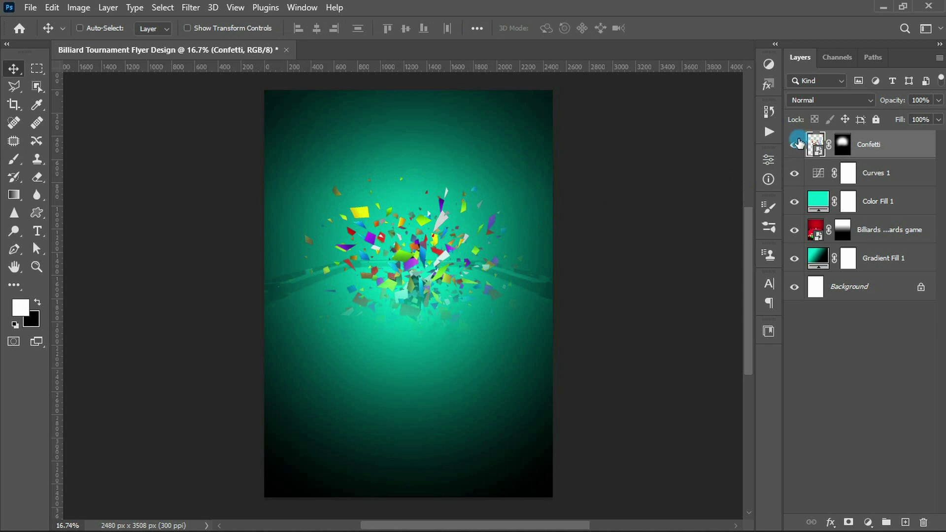
click(192, 9)
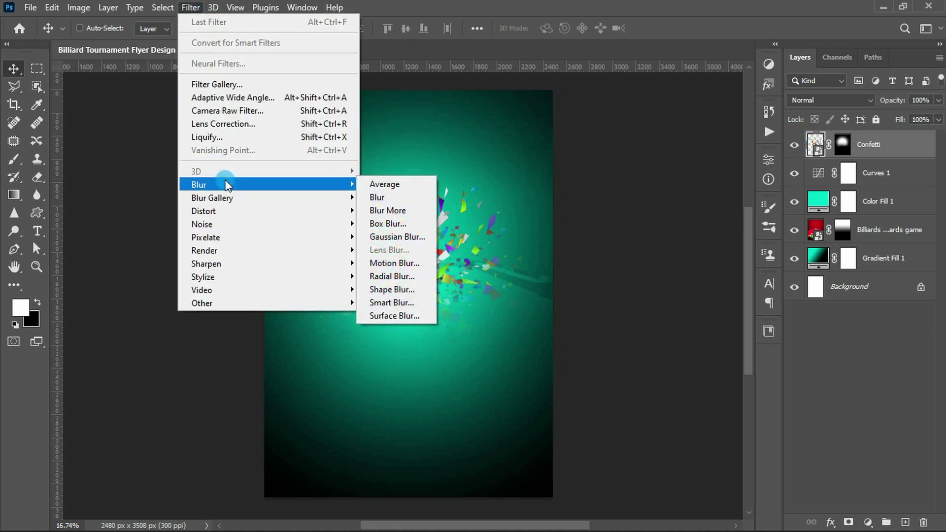
click(389, 236)
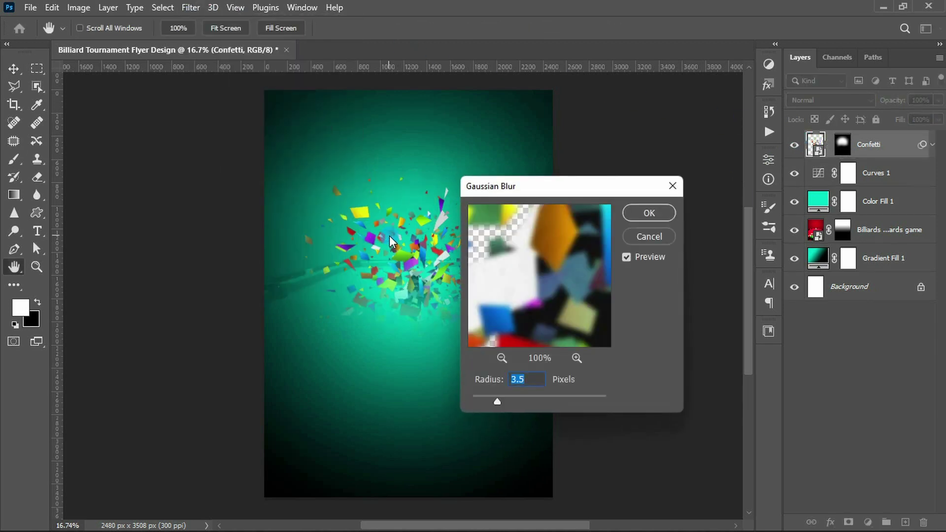
double_click(522, 379)
click(643, 214)
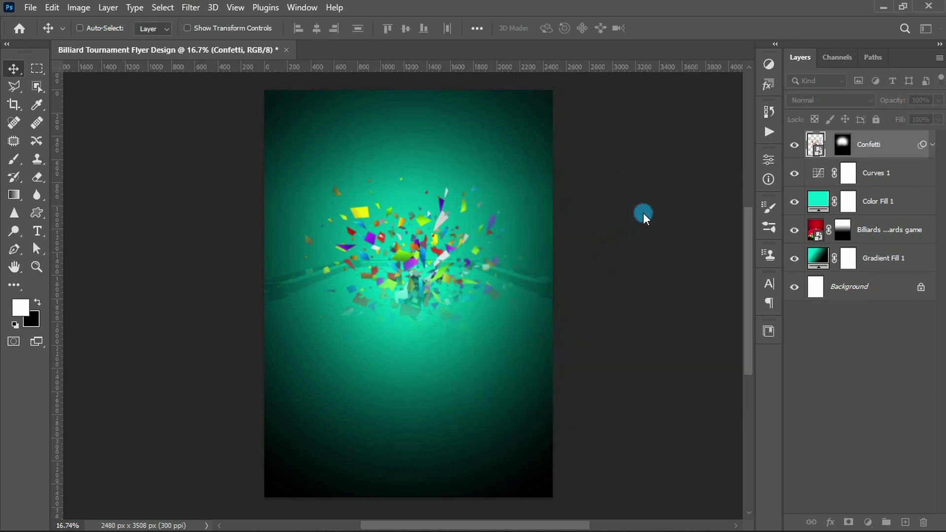
Add a clipped Hue/Saturation layer colorizing the confetti: Hue 48, Saturation 100, Lightness +61
click(868, 523)
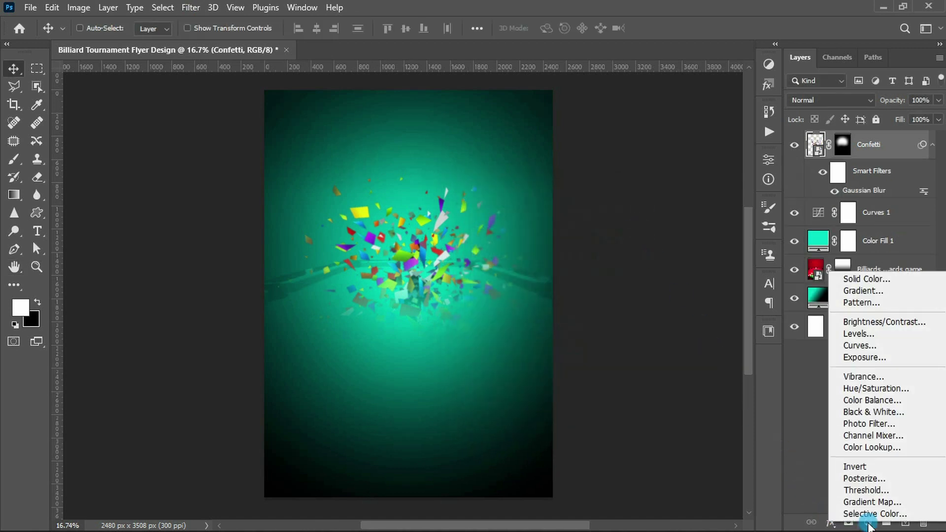
click(871, 388)
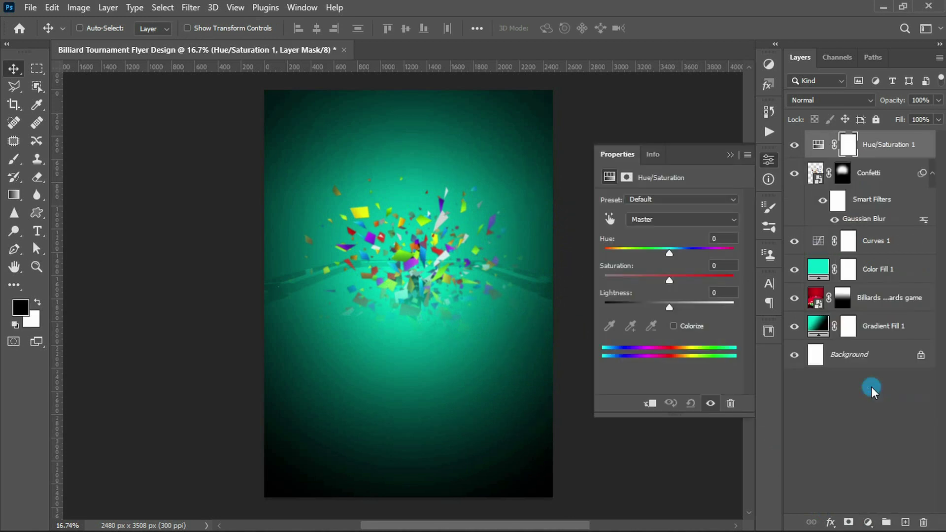
click(652, 405)
click(673, 327)
click(708, 240)
text(48)
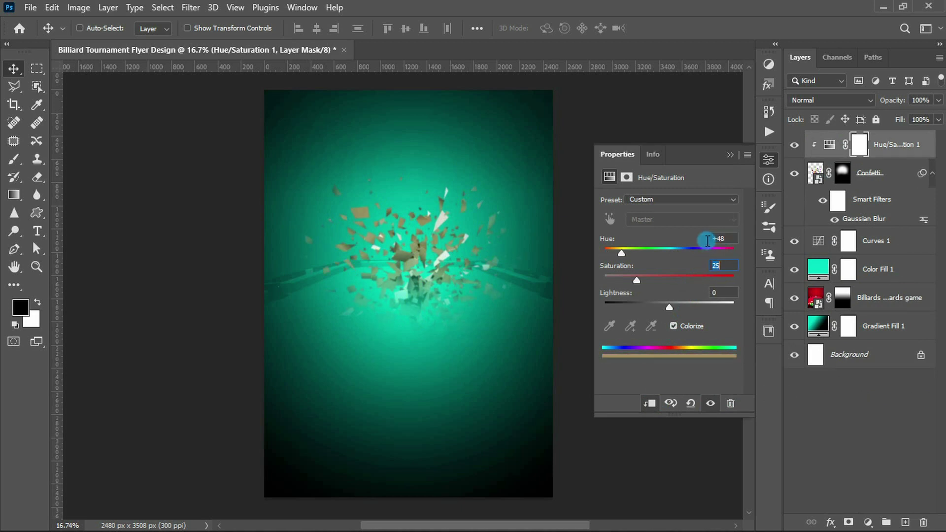
text(00)
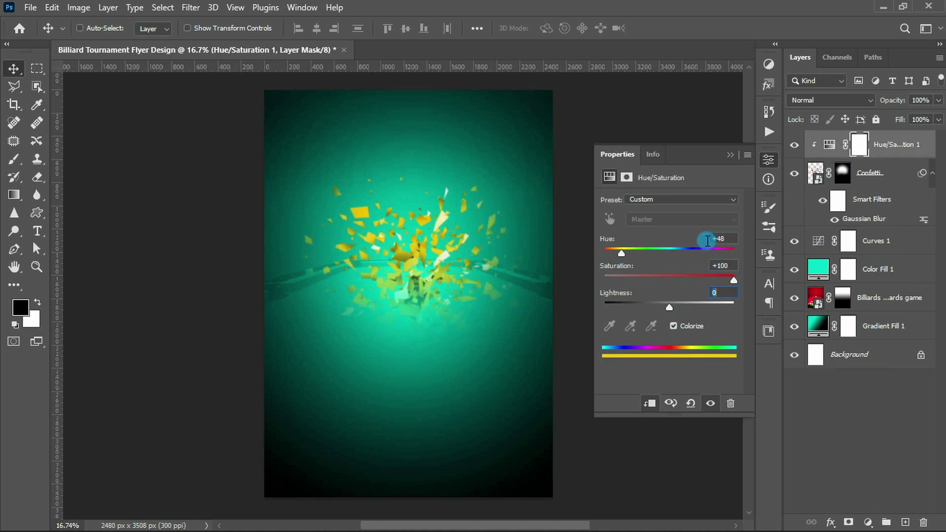
text(1)
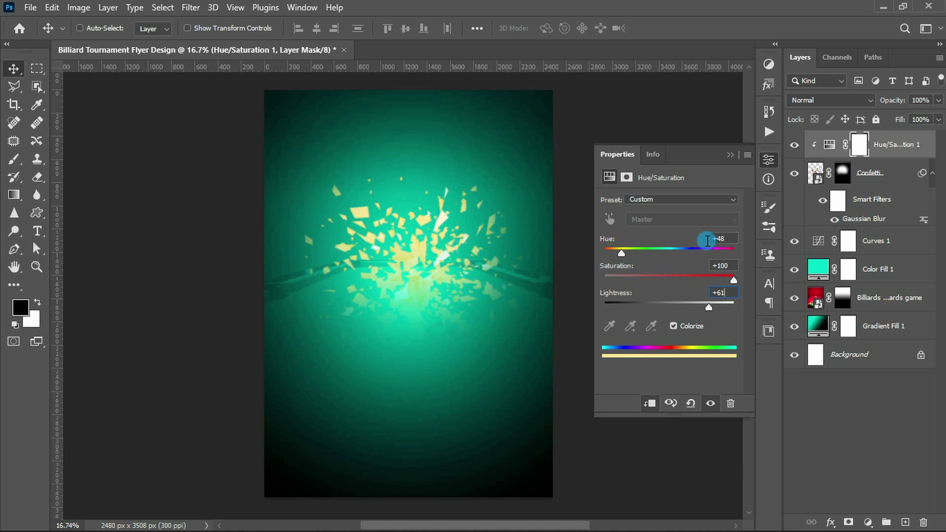
click(726, 153)
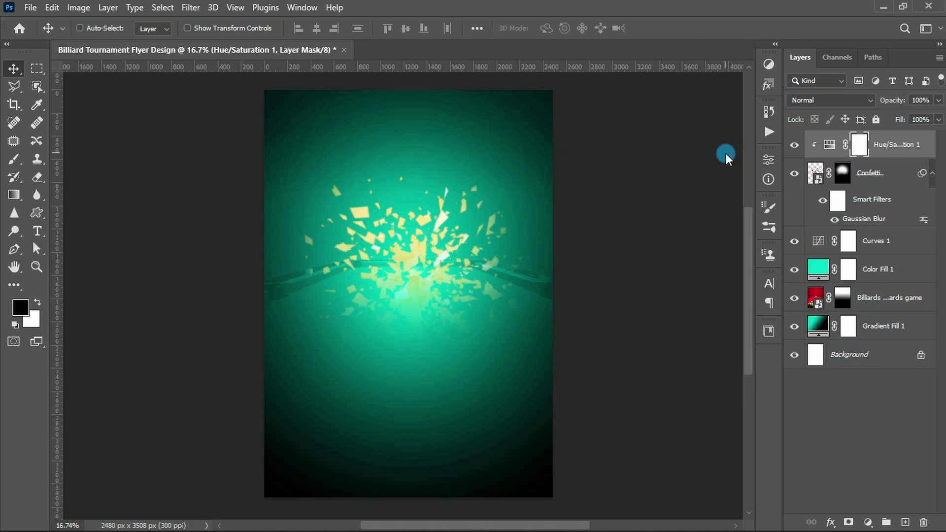
drag(462, 319, 344, 315)
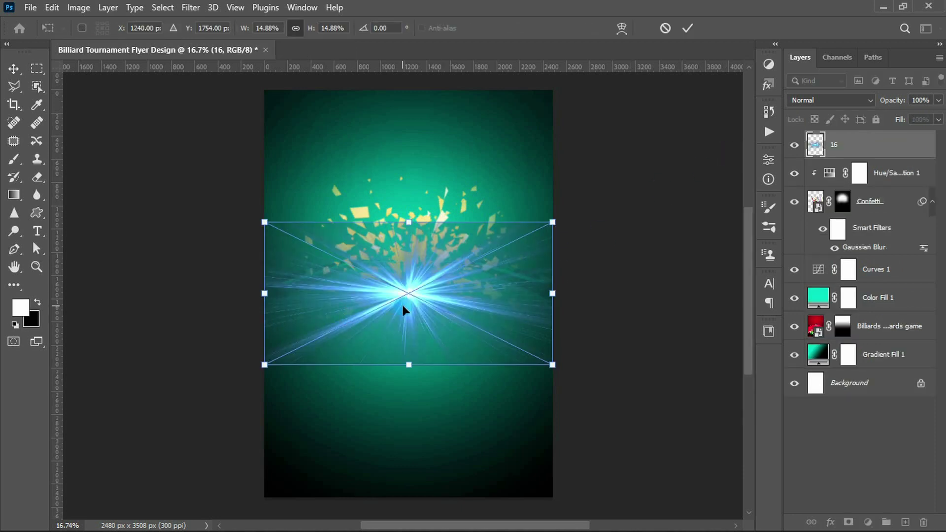
Enlarge the light burst to about 25% and move it up over the confetti
drag(552, 222, 650, 175)
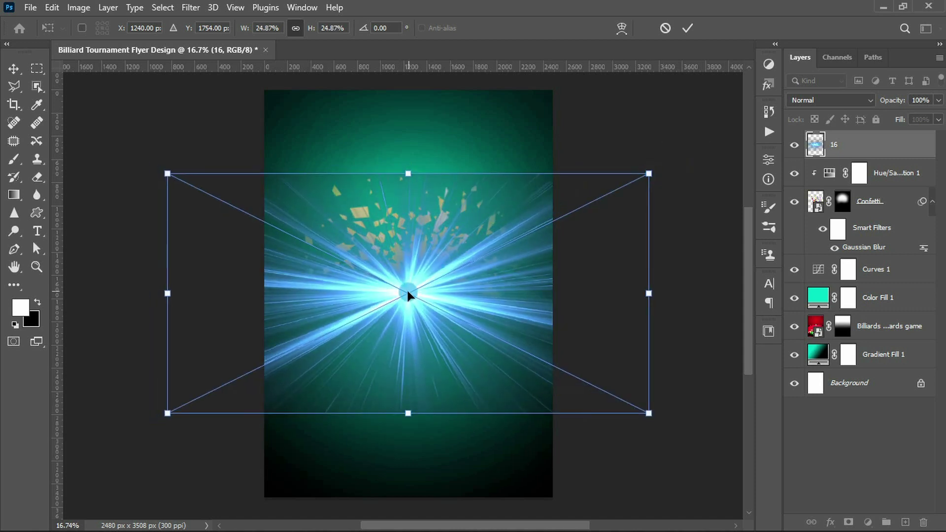
drag(409, 291, 410, 248)
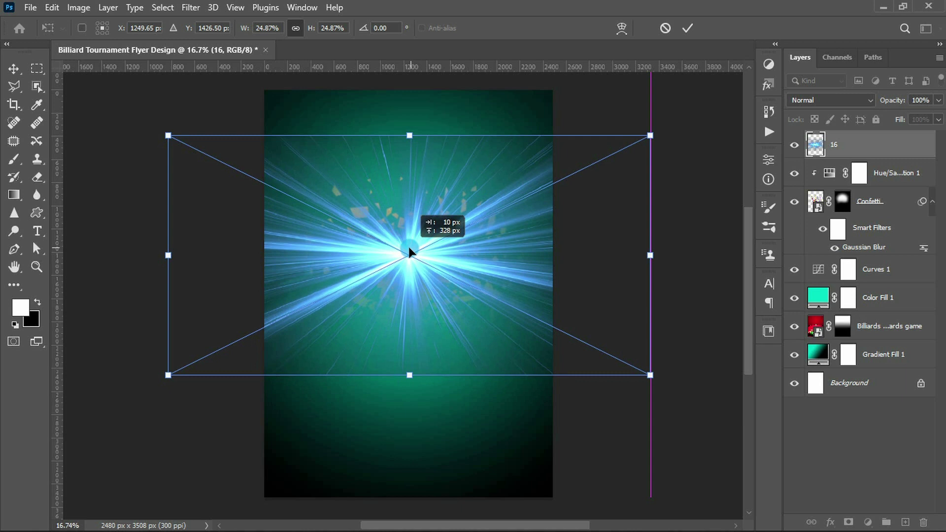
drag(409, 248, 417, 241)
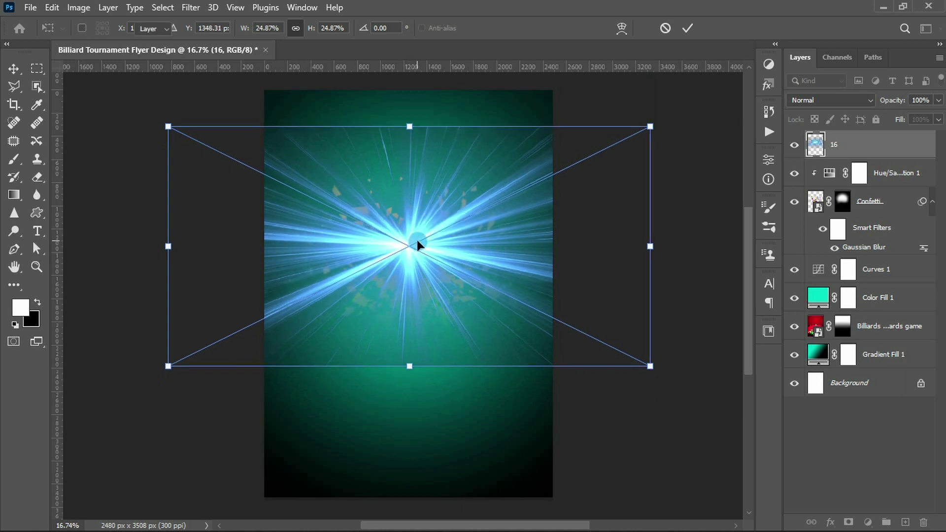
key(Return)
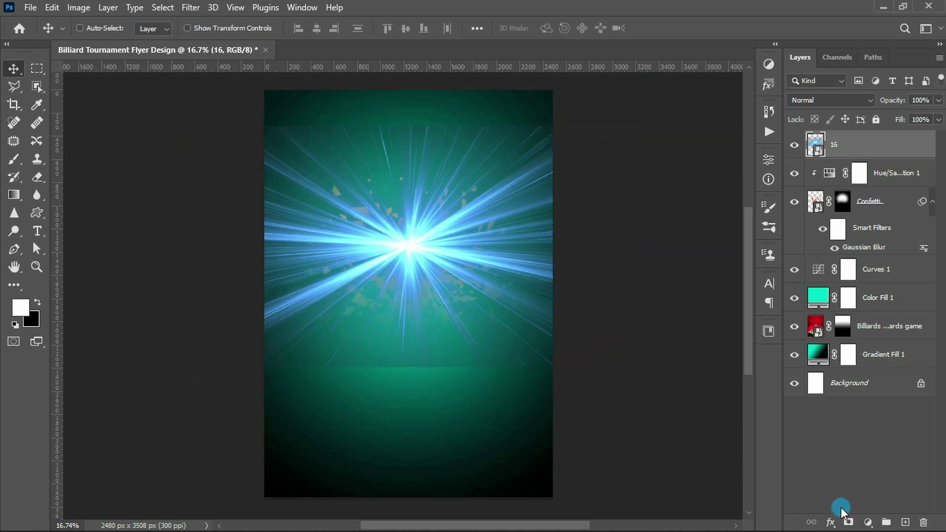
Add a black mask to layer 16 and paint white to reveal only the central flare
alt+click(849, 522)
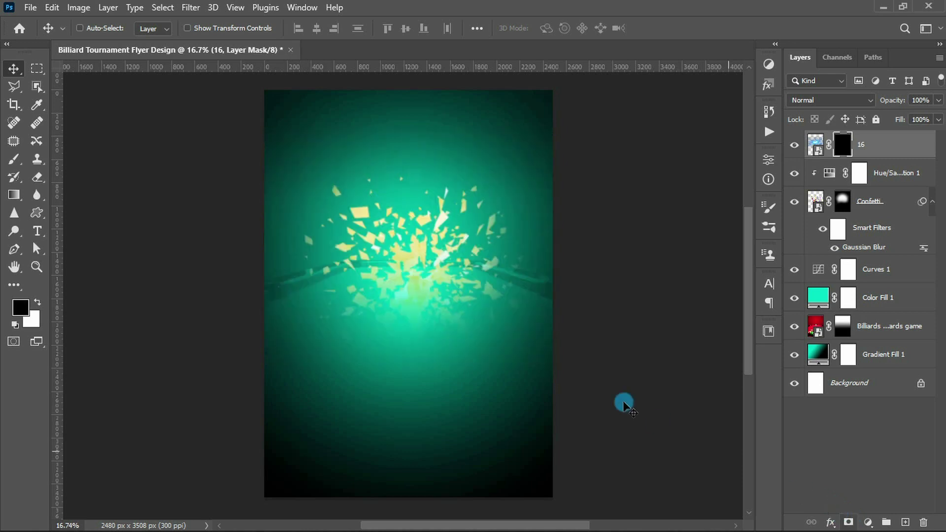
key(b)
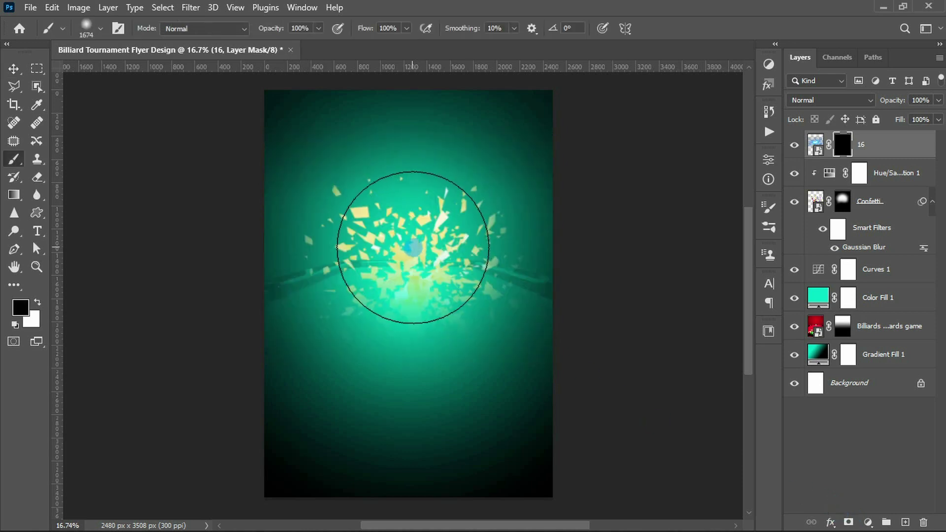
key(x)
click(413, 248)
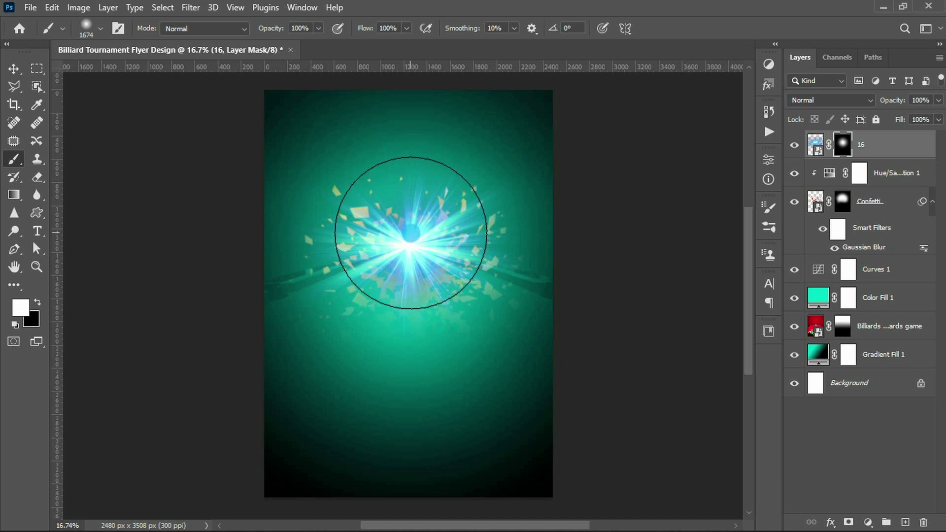
click(410, 235)
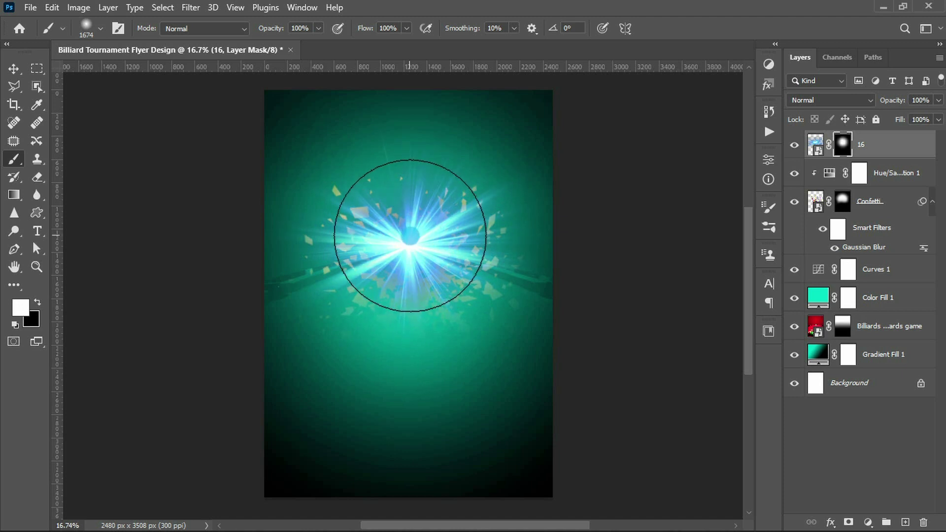
key(v)
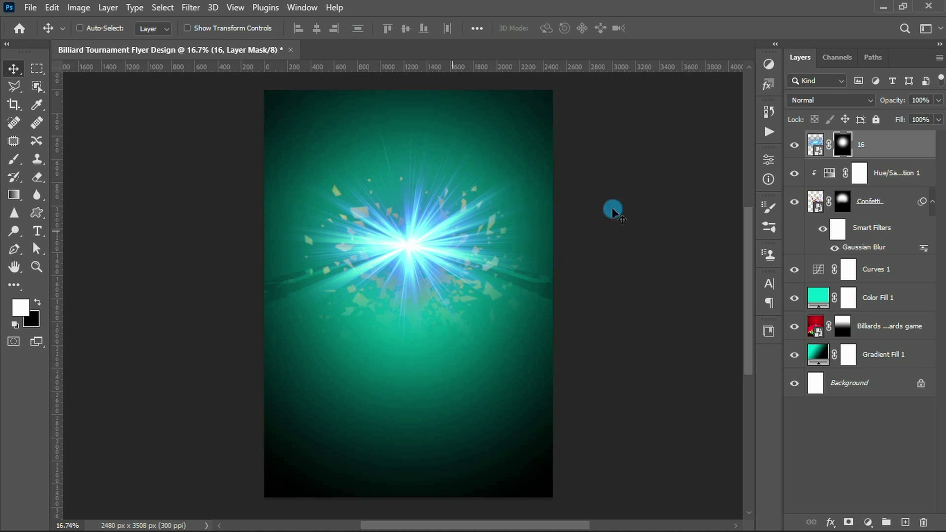
click(813, 143)
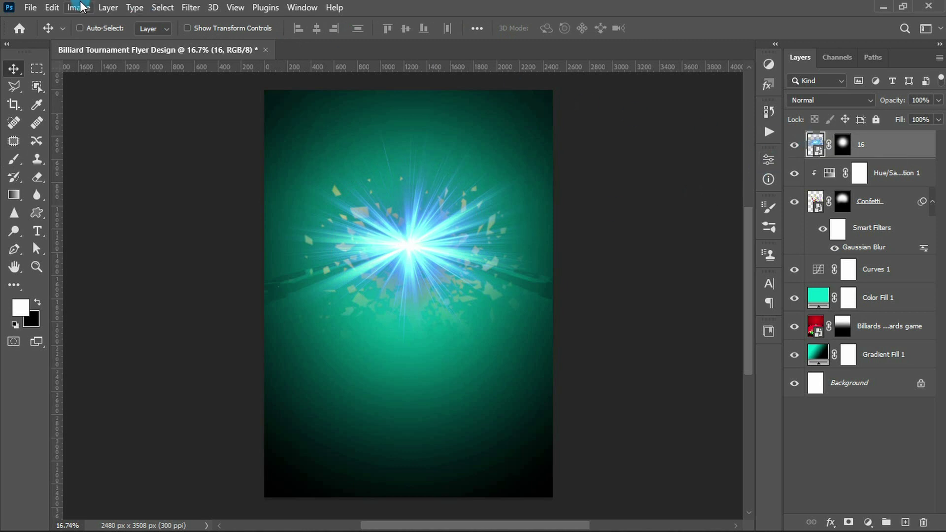
Colorize the light burst yellow with Hue/Saturation: Hue 55, Saturation 100
click(78, 8)
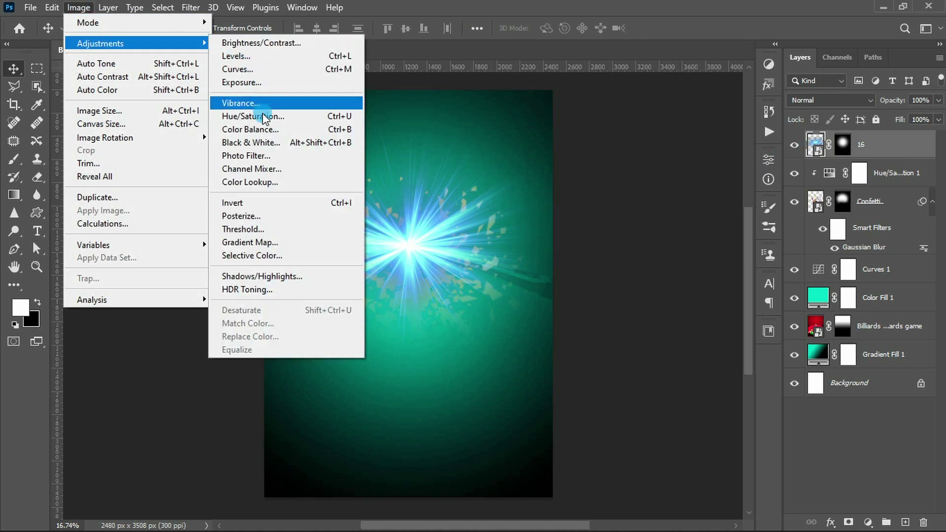
mouse_move(99, 43)
click(264, 117)
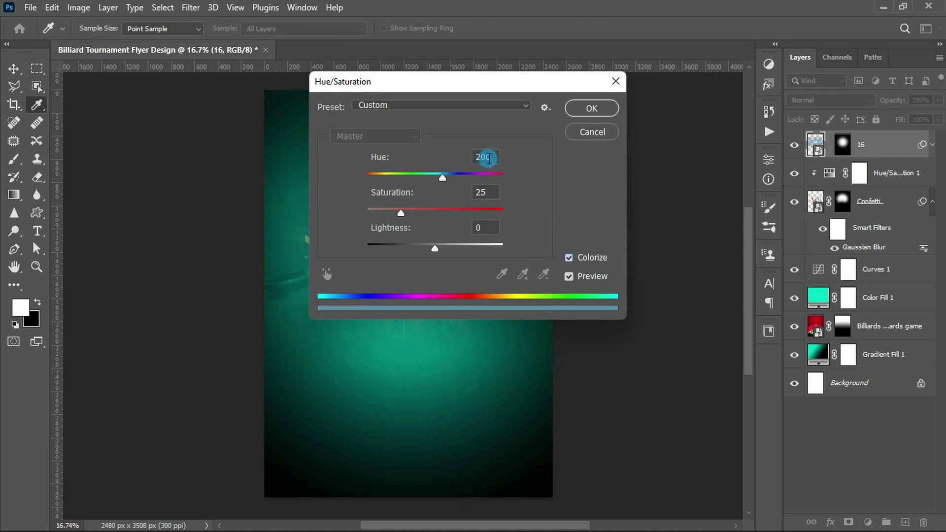
text(55)
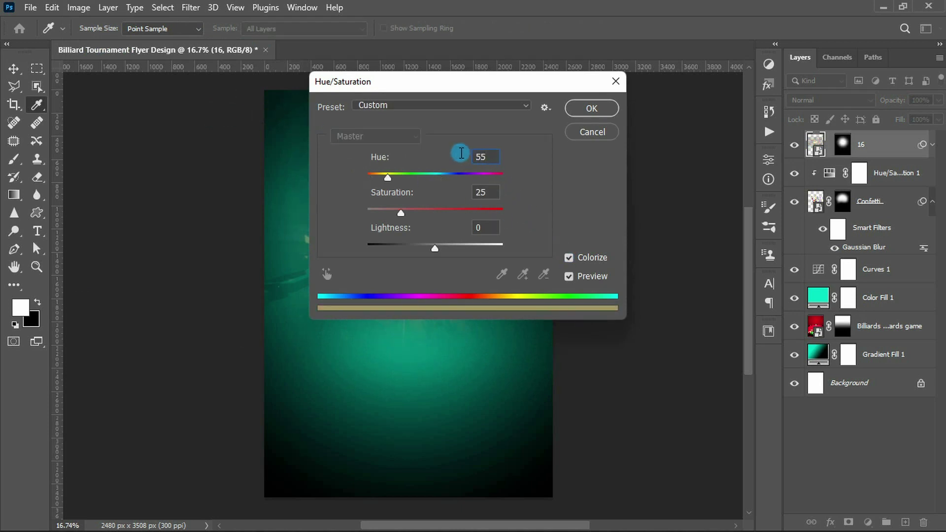
text(100)
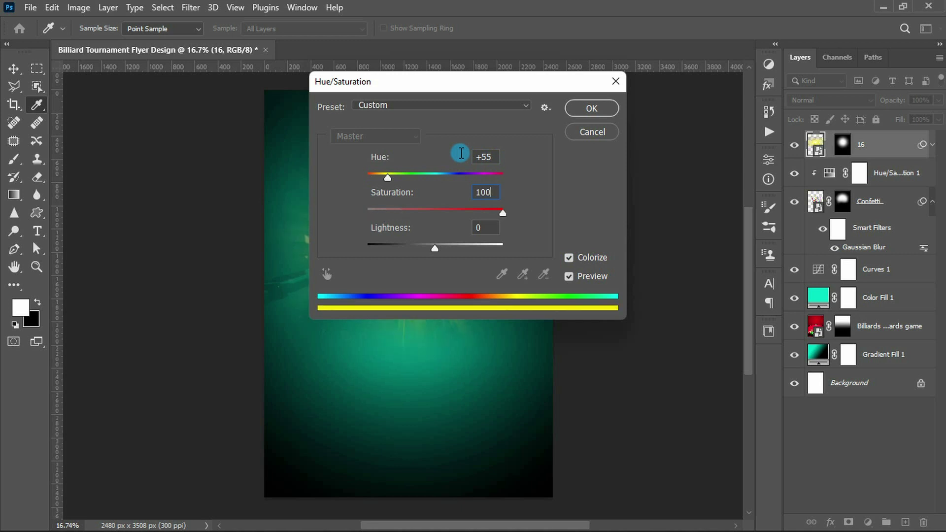
click(581, 112)
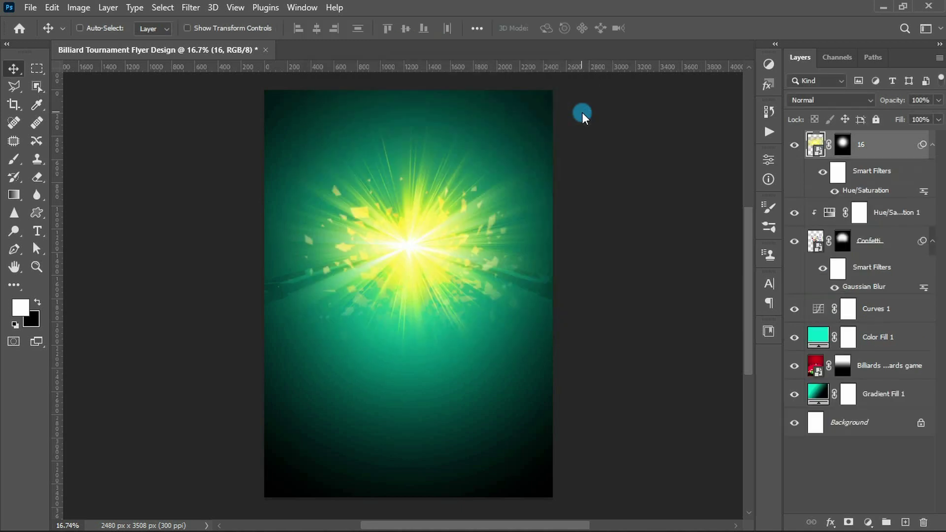
Set layer 16 to Screen blending and duplicate it as 16 copy
click(809, 105)
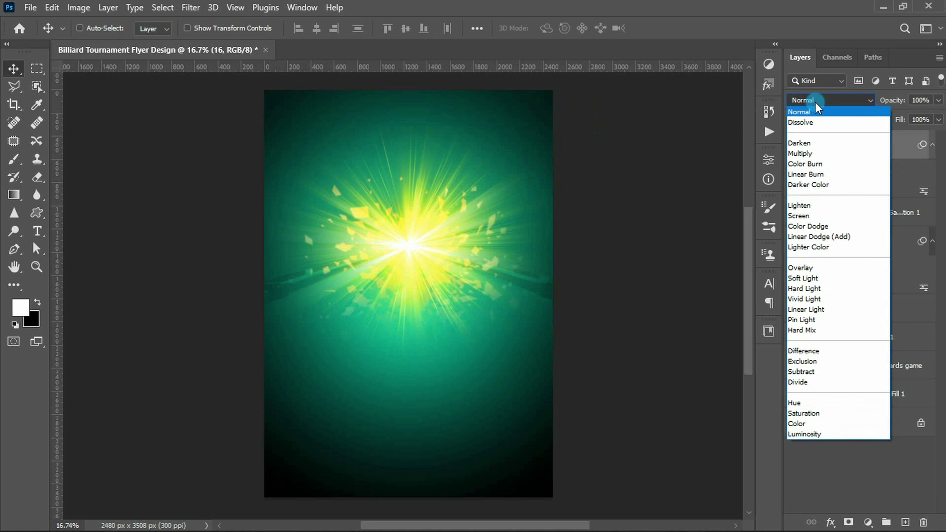
click(814, 215)
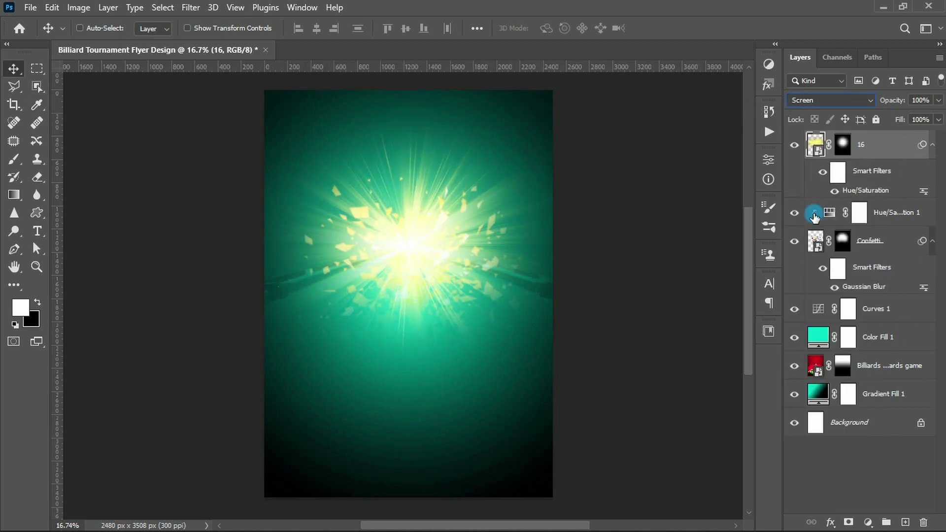
click(866, 156)
key(ctrl+j)
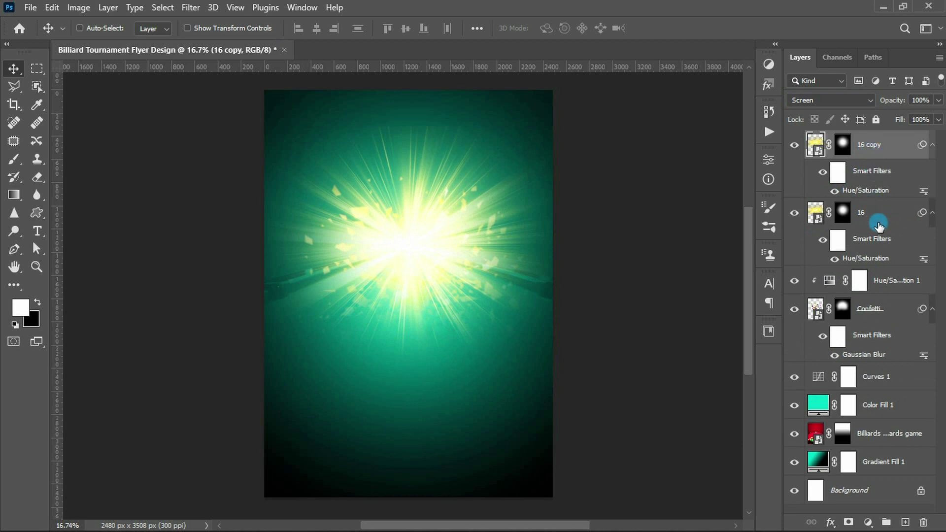
Apply a 200 px Gaussian Blur to the original layer 16
click(878, 217)
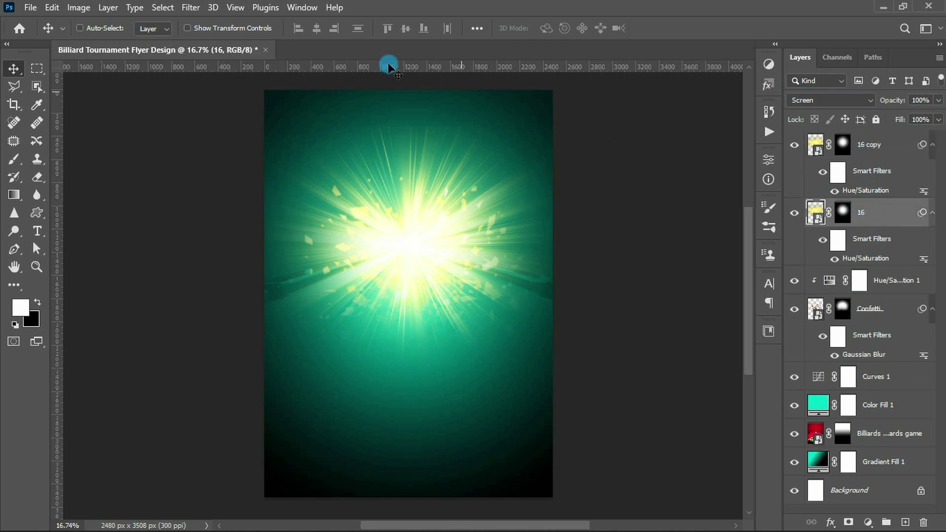
click(190, 7)
mouse_move(198, 185)
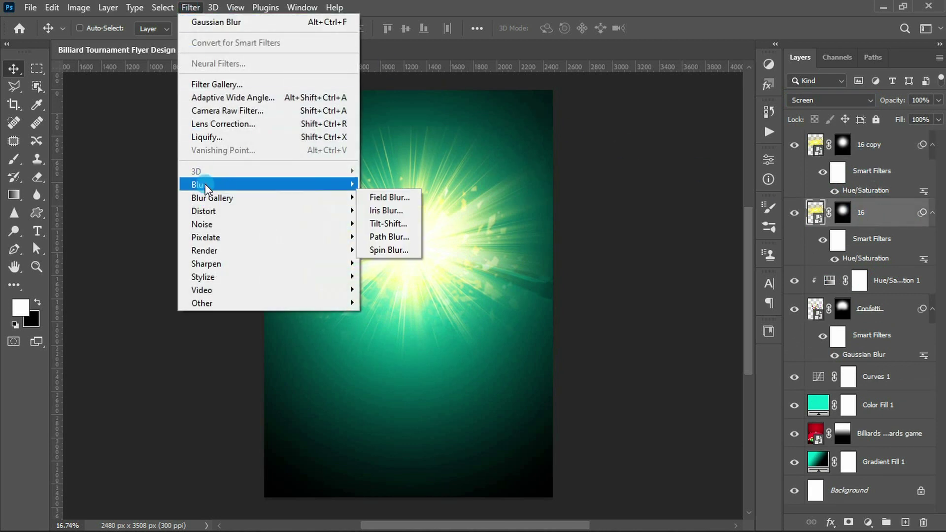
click(385, 237)
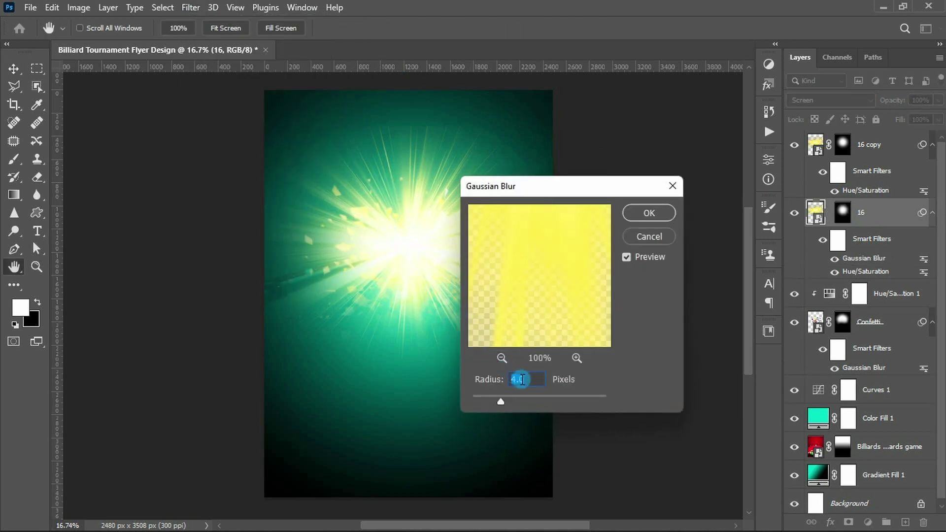
text(200)
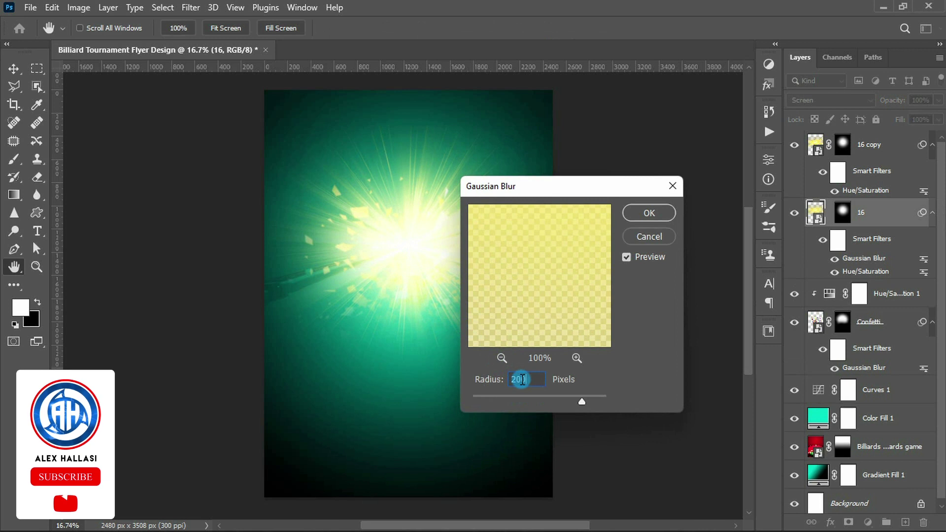
click(653, 213)
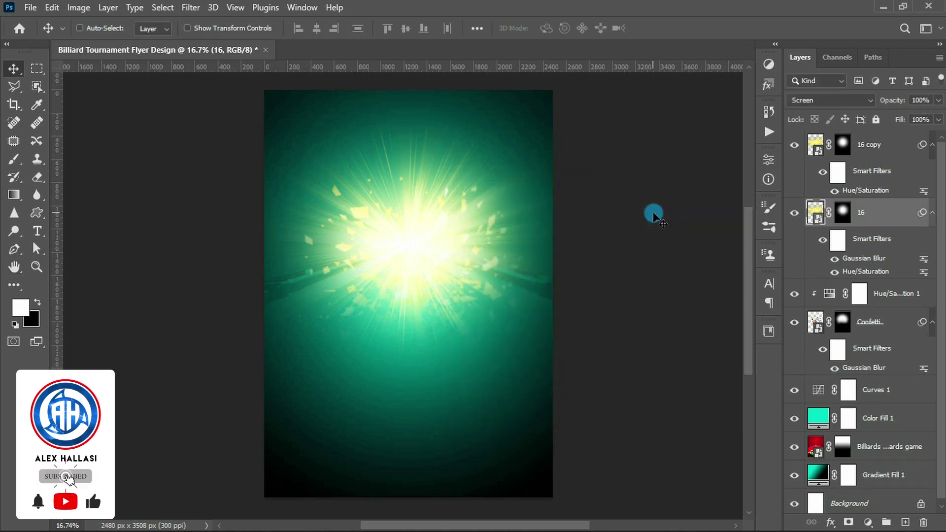
click(868, 144)
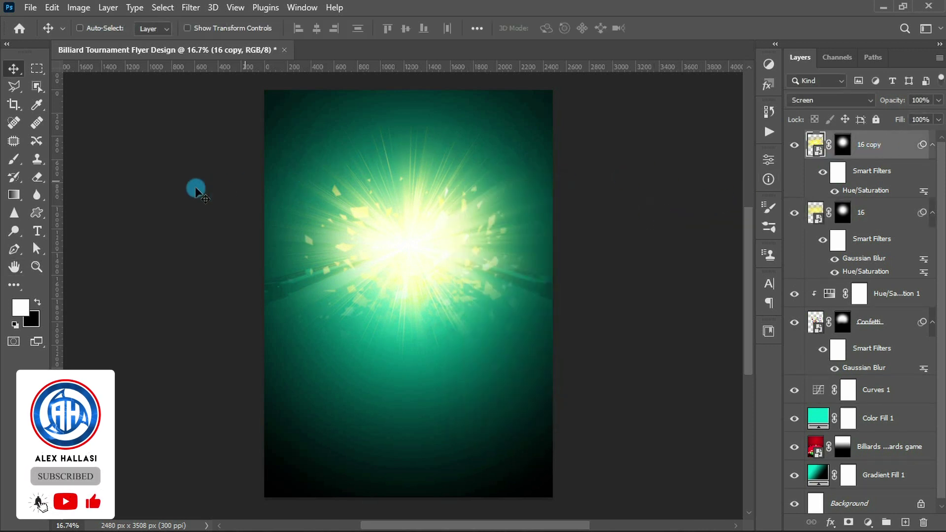
right_click(41, 217)
Draw a laurel wreath custom shape with white fill and no stroke
click(105, 266)
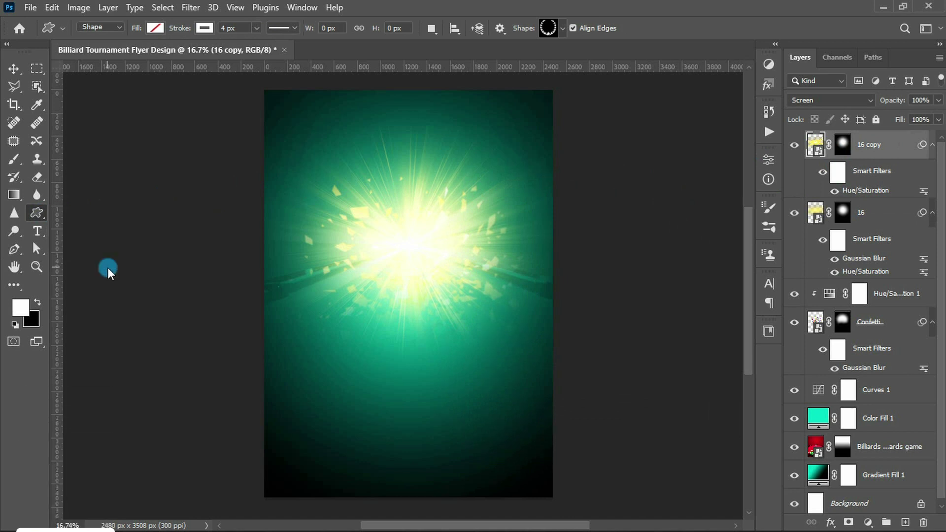
click(374, 214)
text(1980.81)
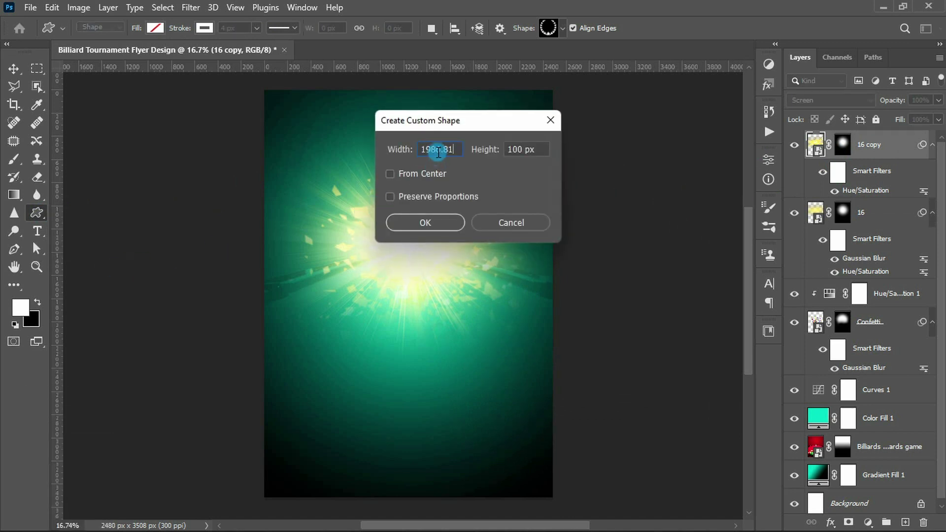
key(Tab)
text(18)
click(424, 223)
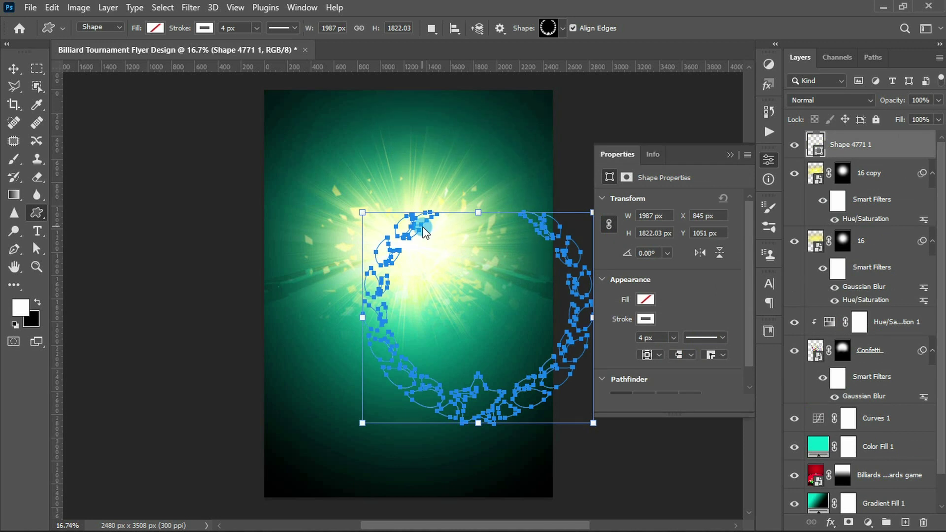
click(645, 299)
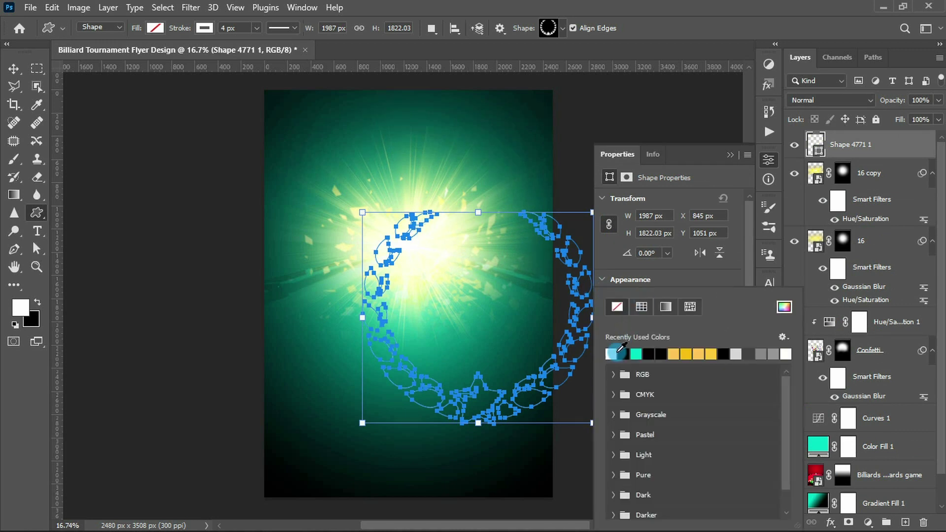
click(641, 306)
click(649, 318)
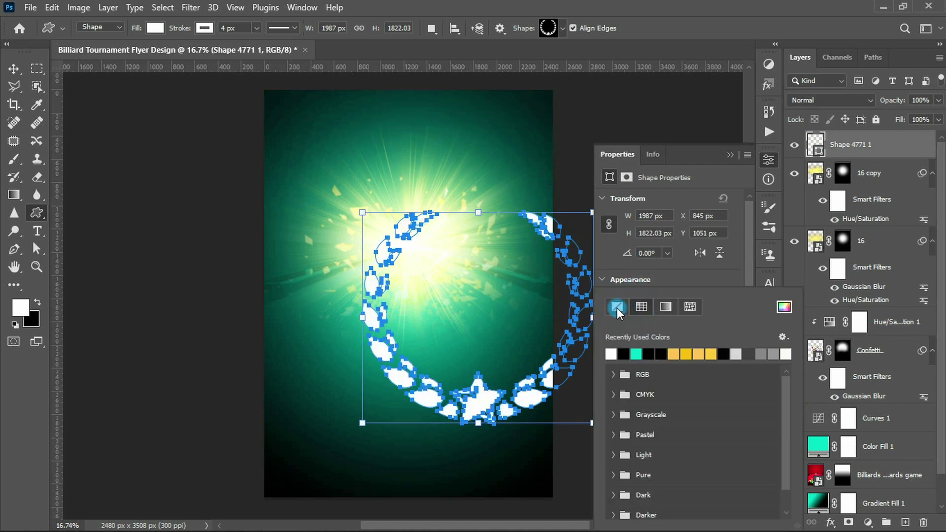
click(658, 282)
click(730, 153)
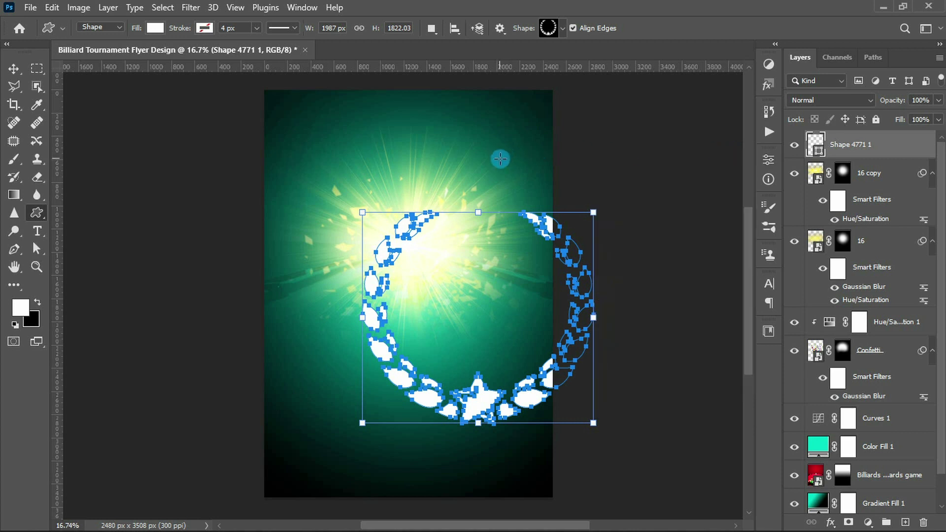
Centre the wreath horizontally and vertically on the page and apply a gold layer style
key(v)
key(ctrl+a)
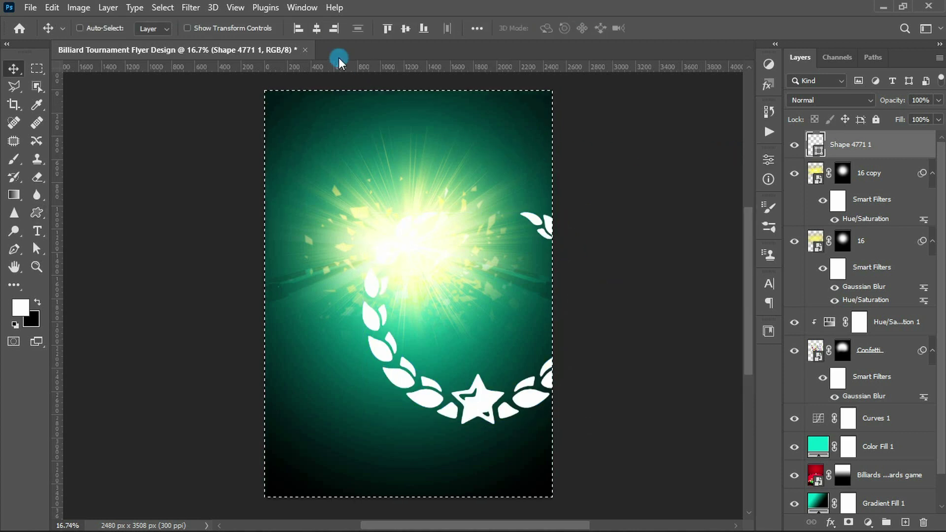
click(316, 29)
click(406, 30)
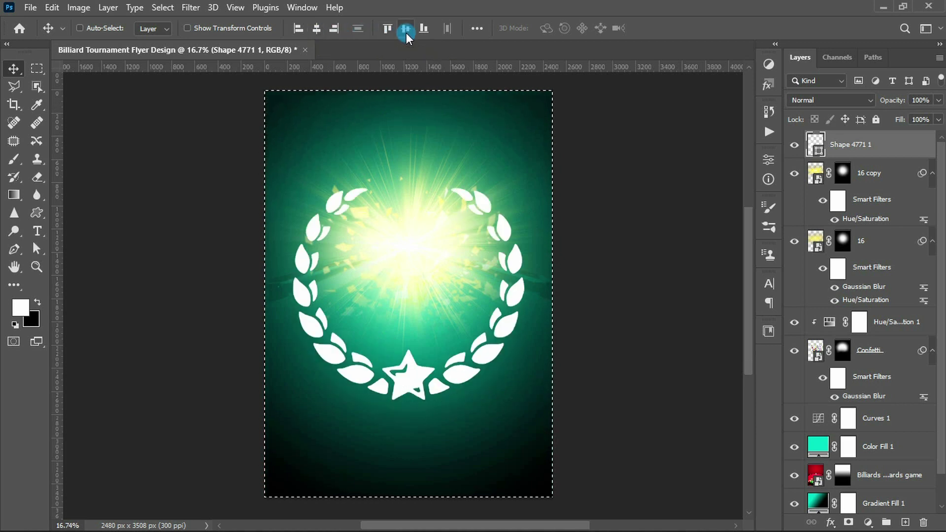
key(ctrl+d)
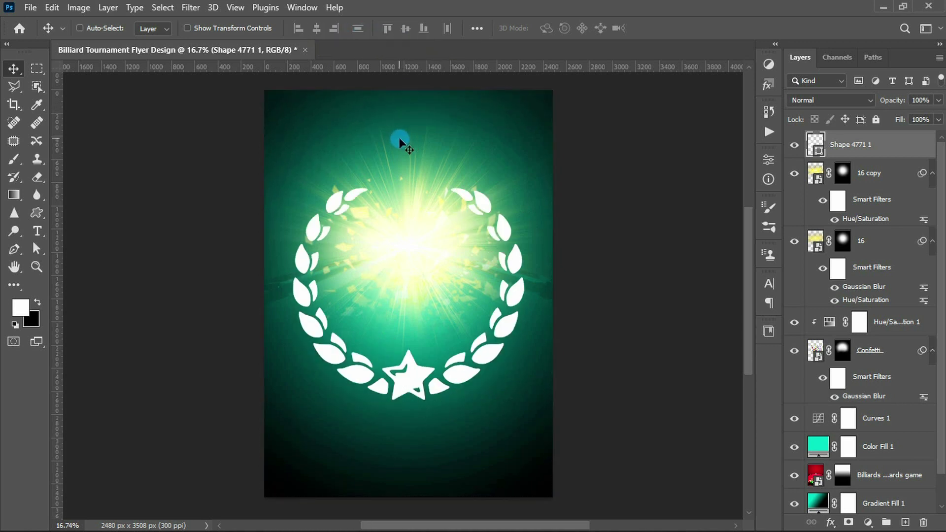
click(768, 83)
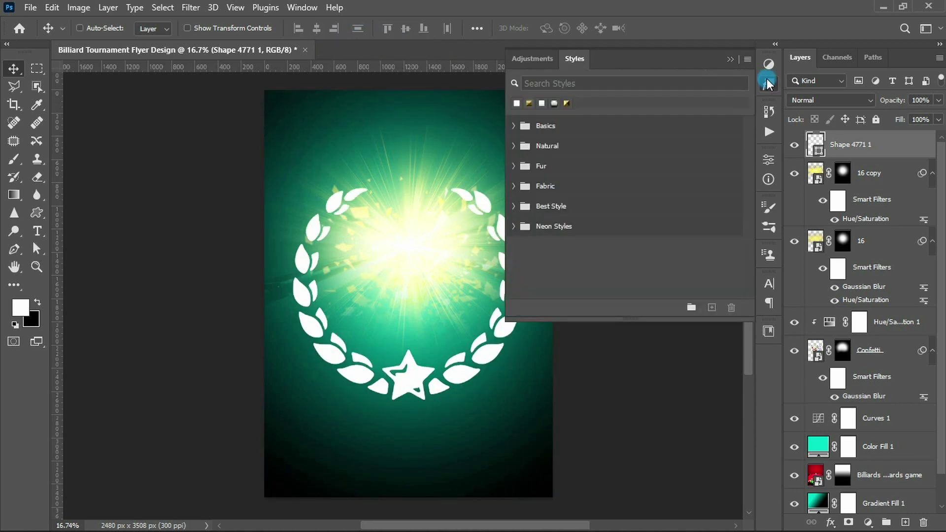
click(568, 105)
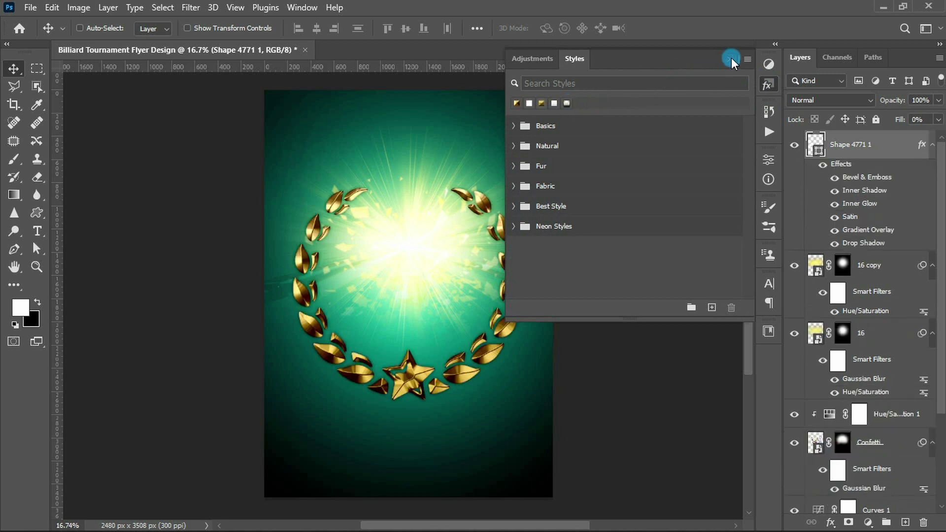
Set the wreath gradient overlay's left colour stop to #ffbe10
click(766, 86)
double_click(874, 232)
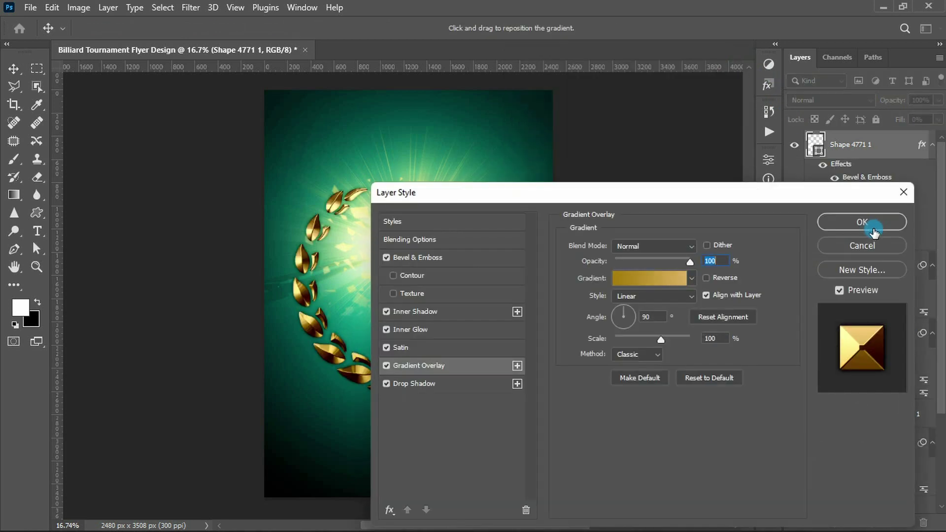
click(627, 277)
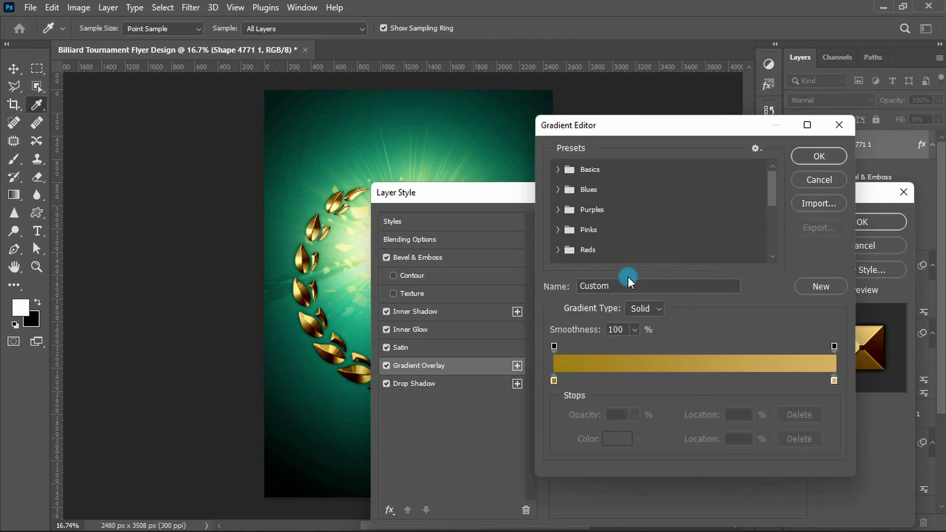
click(554, 380)
click(617, 440)
double_click(743, 323)
text(ffbe10)
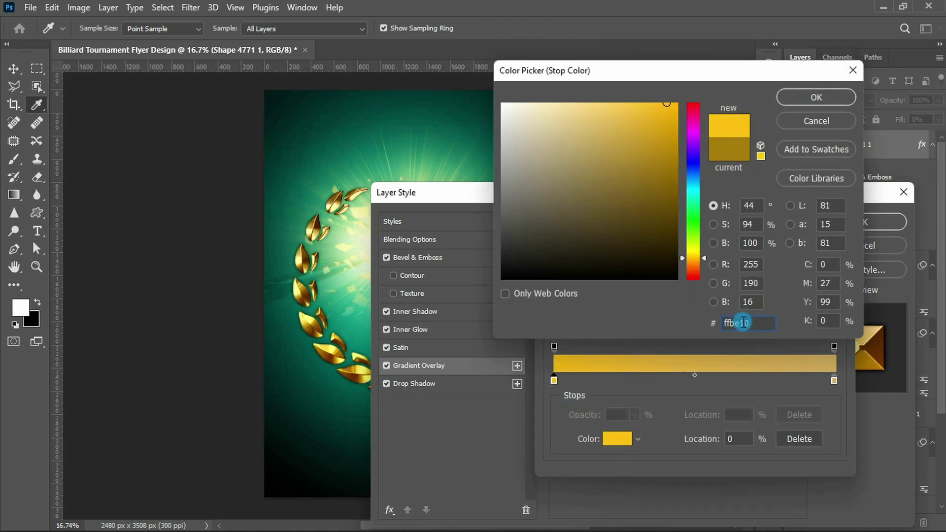
click(809, 97)
Set the right stop to #ffc350 and apply the brighter gold gradient overlay
click(832, 381)
click(617, 438)
double_click(740, 324)
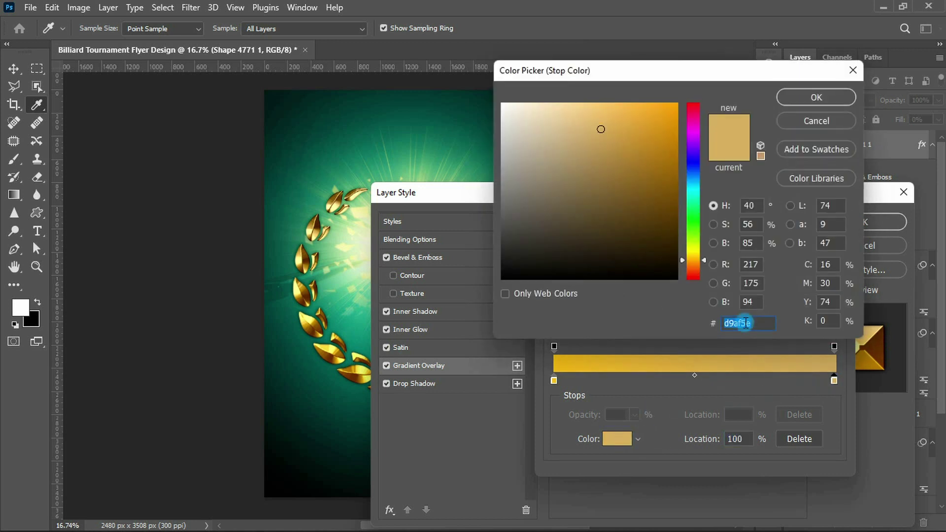
text(ffc350)
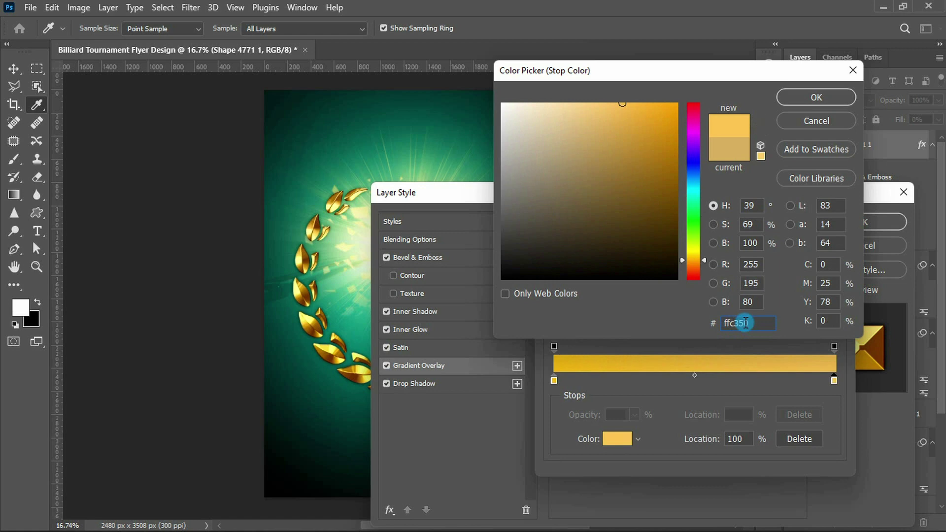
click(810, 97)
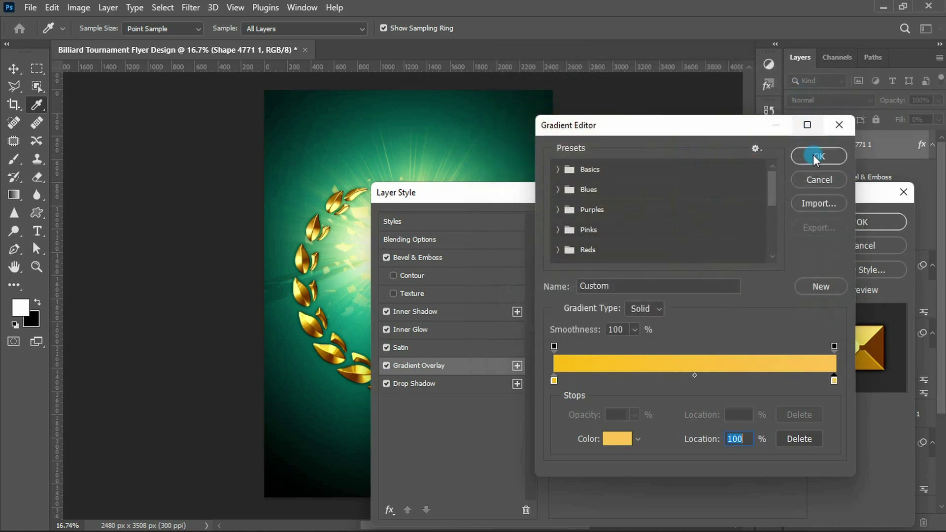
click(814, 155)
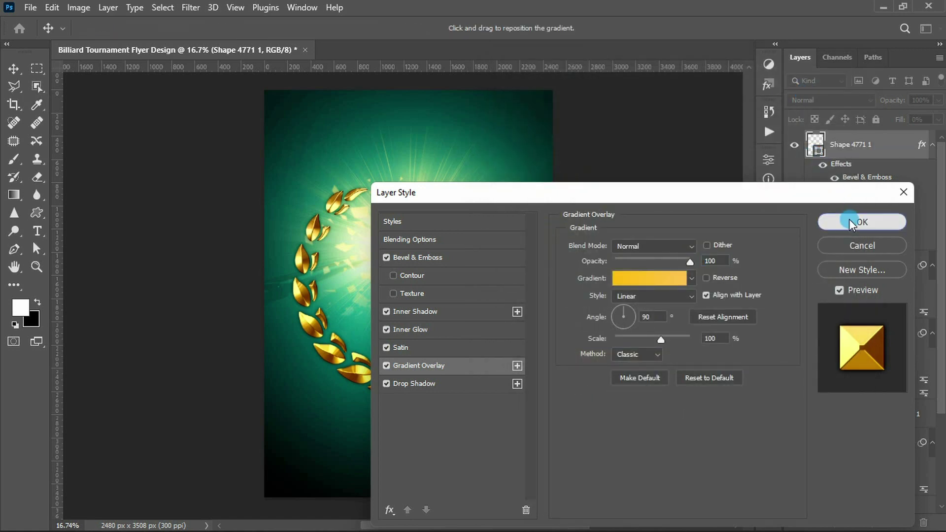
click(854, 222)
click(933, 144)
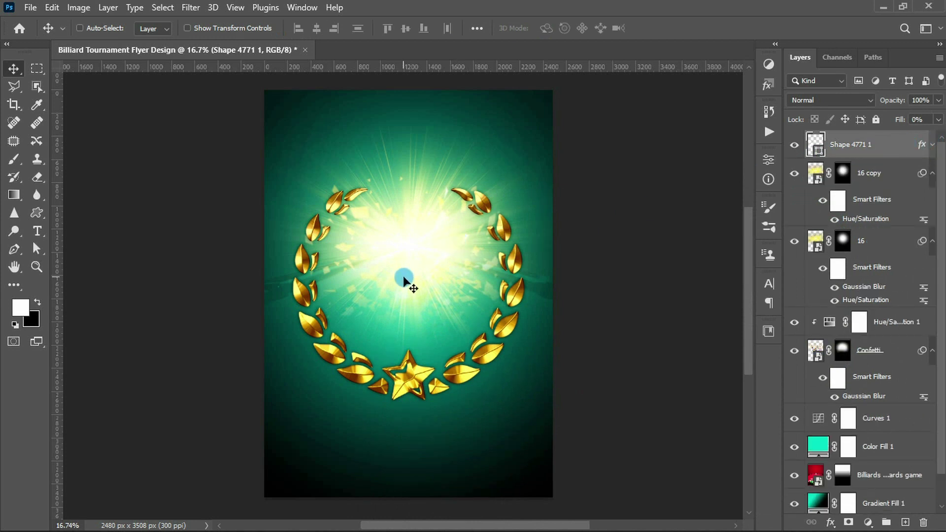
Scale the eight-ball down to 78% and the Confetti layer up to about 116%
drag(256, 28, 245, 29)
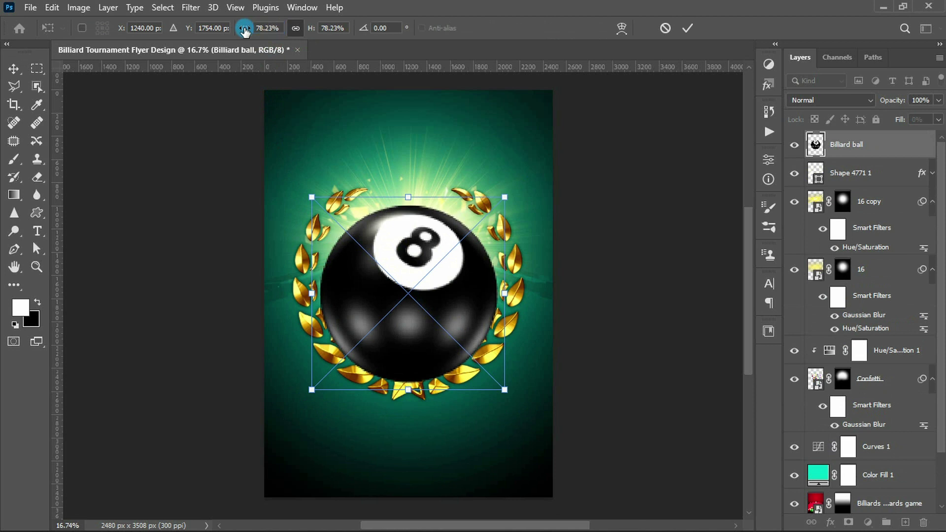
key(Return)
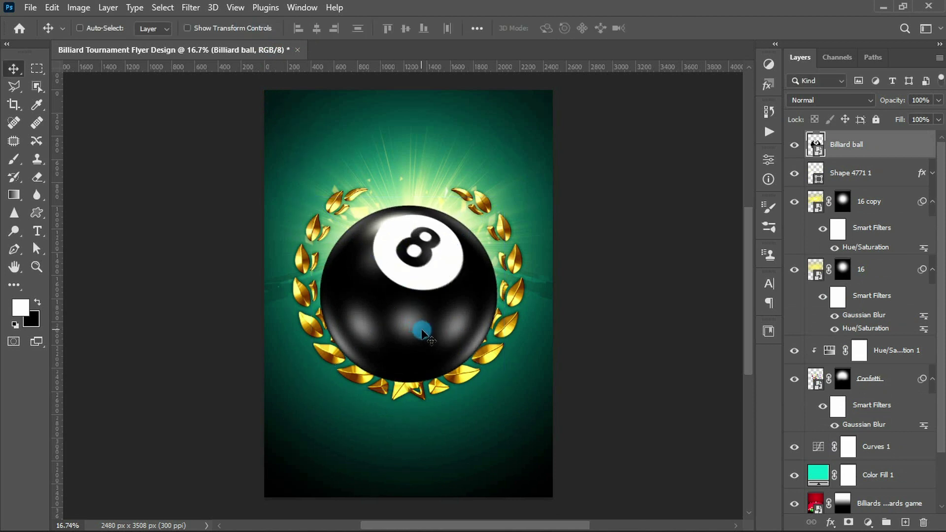
click(870, 379)
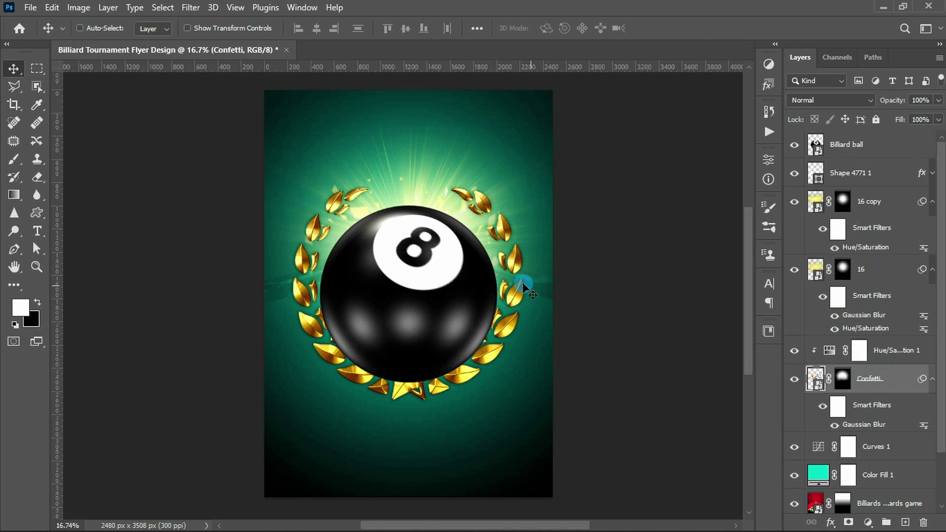
key(ctrl+t)
click(483, 219)
drag(549, 172, 568, 163)
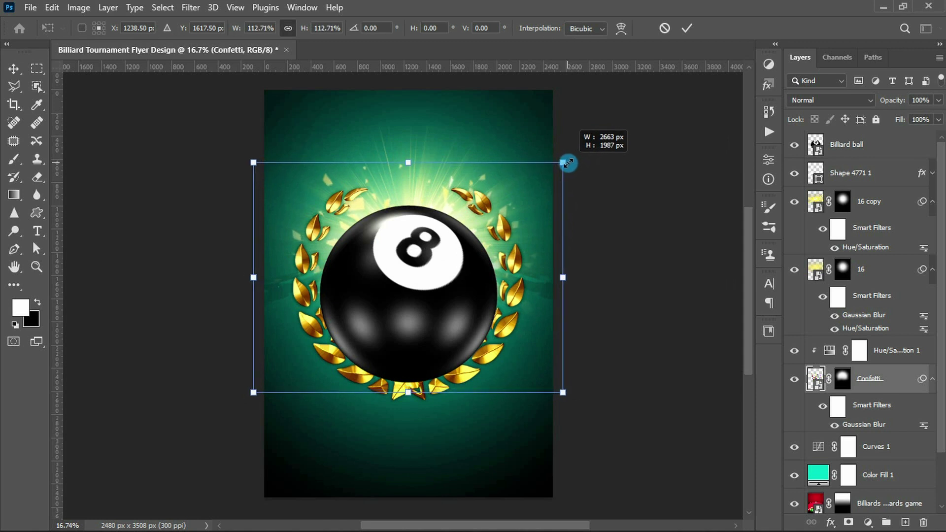
drag(568, 163, 576, 157)
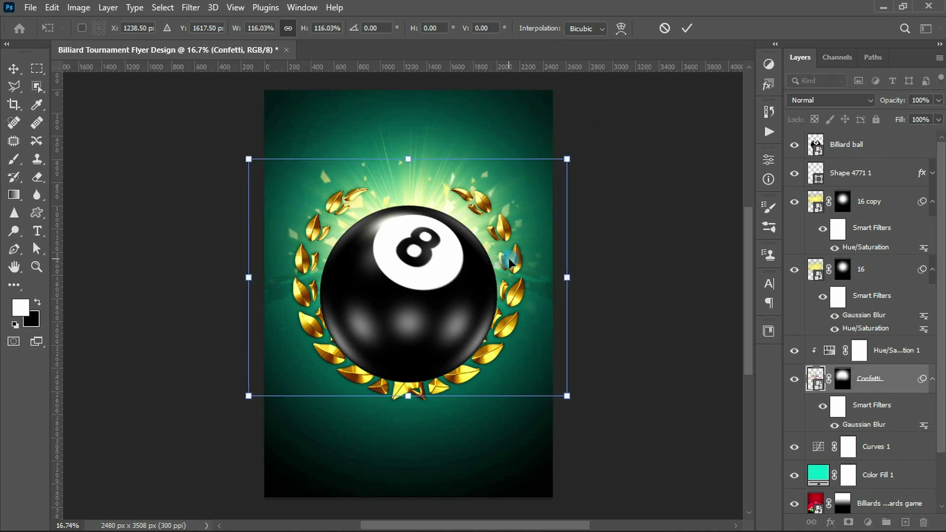
key(Return)
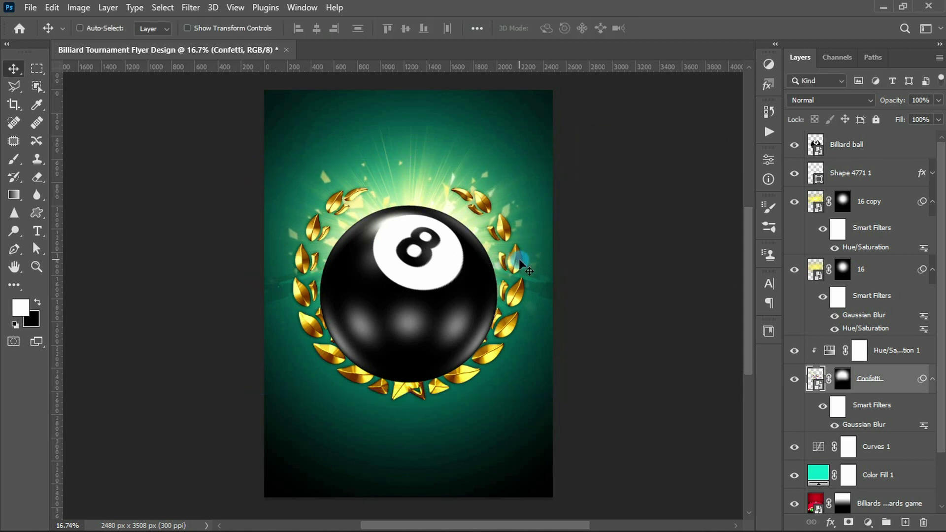
scroll(917, 444, down, 3)
click(892, 462)
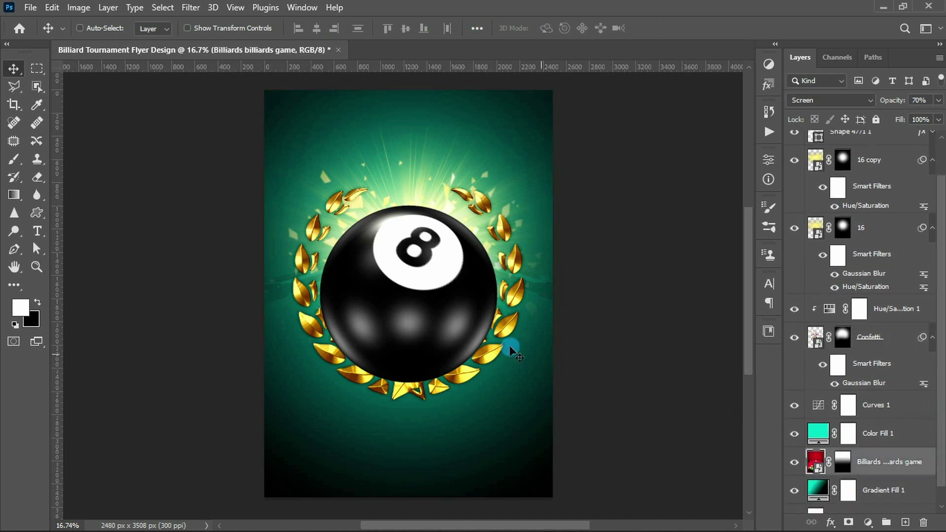
Enlarge the billiards background image to about 107%
key(ctrl+t)
scroll(442, 326, down, 1)
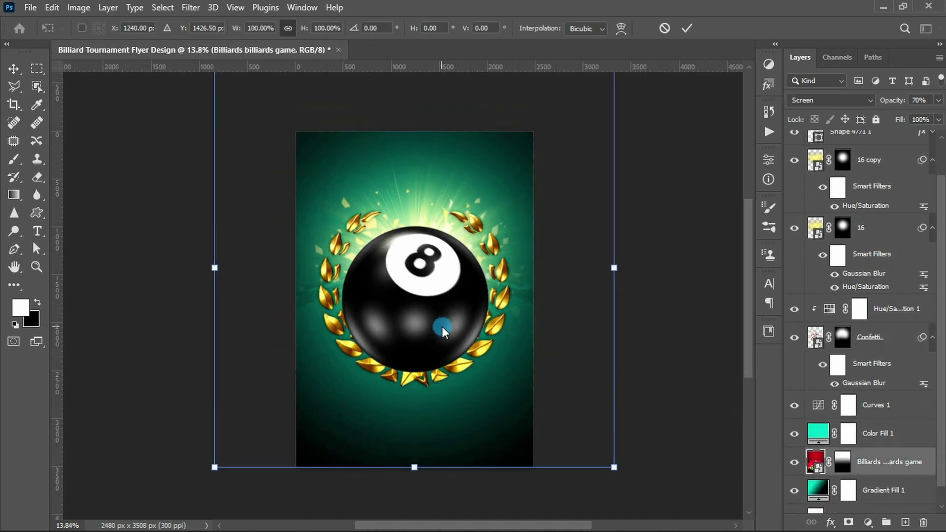
scroll(442, 326, up, 1)
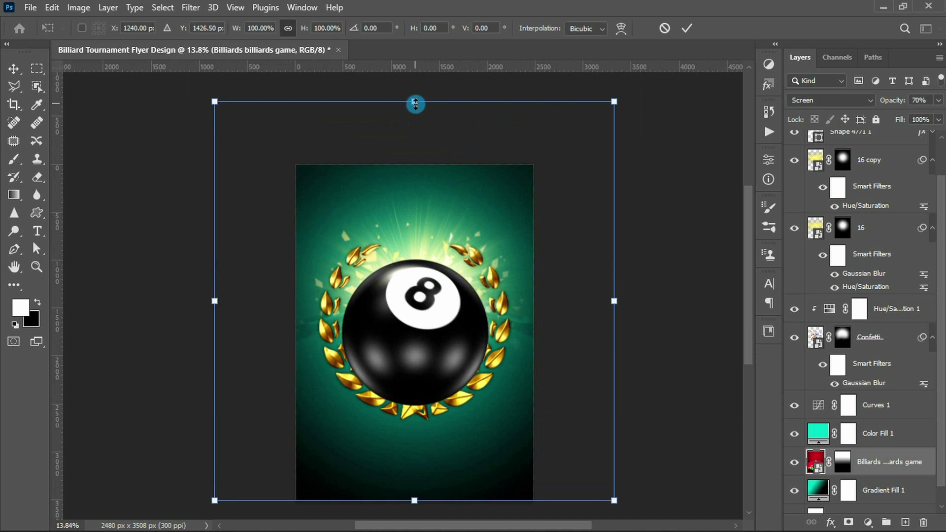
drag(414, 101, 414, 76)
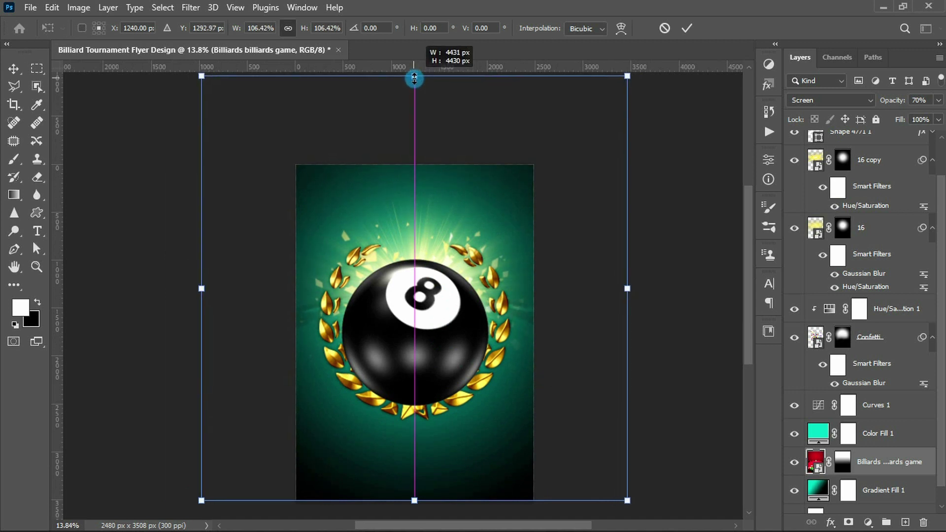
double_click(442, 312)
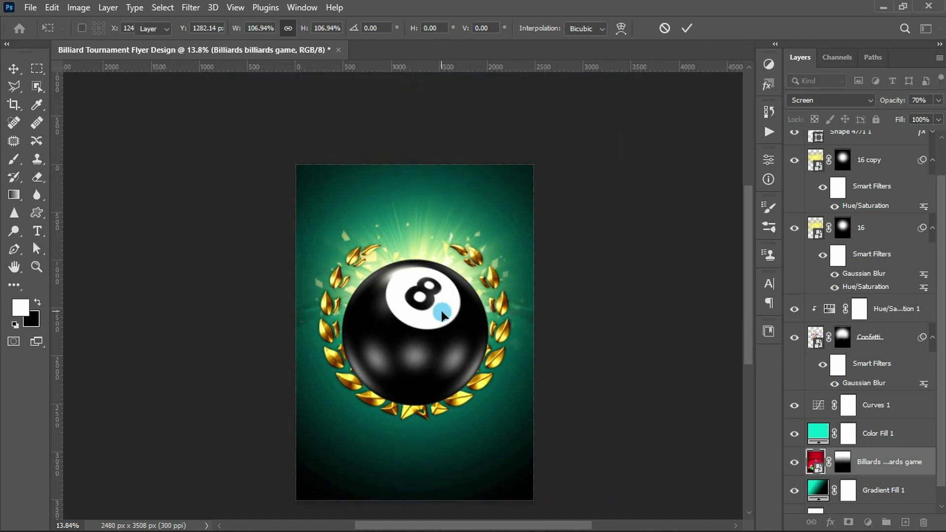
scroll(442, 312, up, 1)
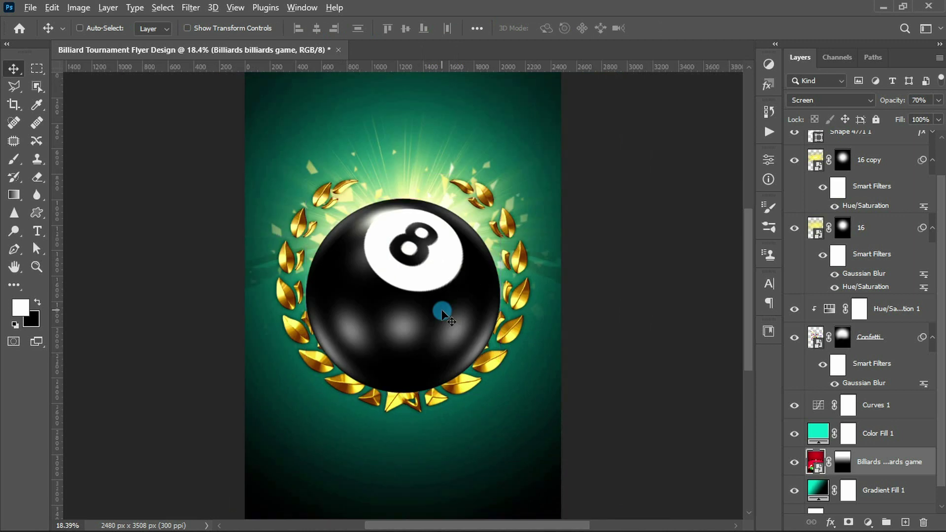
scroll(442, 312, down, 1)
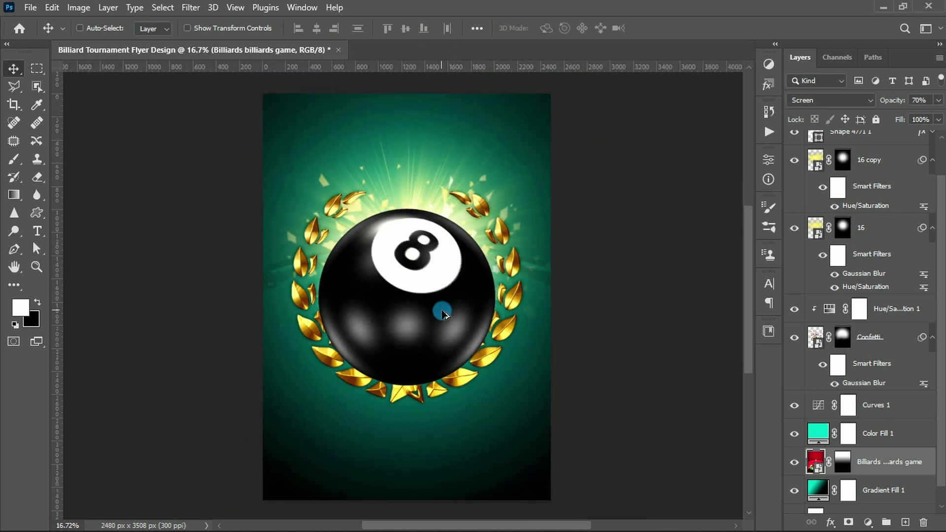
Scale layers 16 and 16 copy to about 108% and nudge the light burst lower
click(866, 226)
ctrl+click(866, 160)
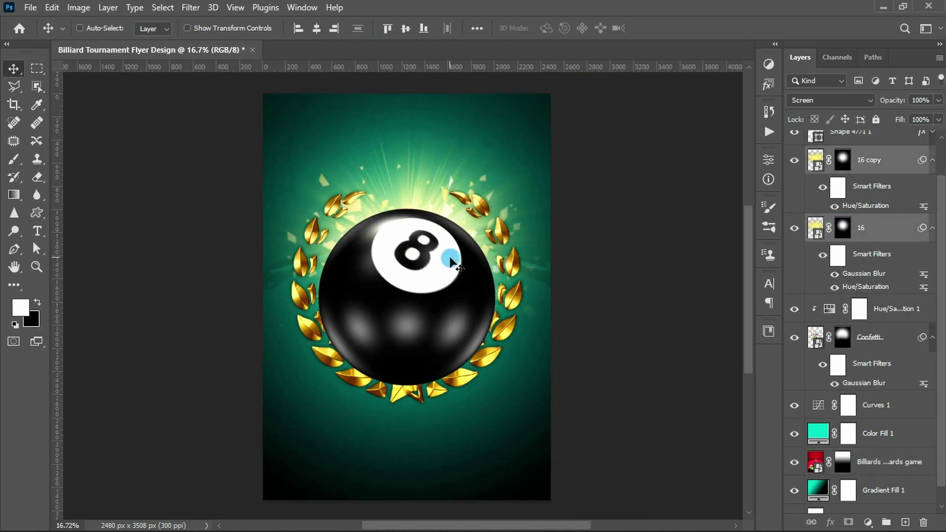
key(ctrl+t)
click(476, 223)
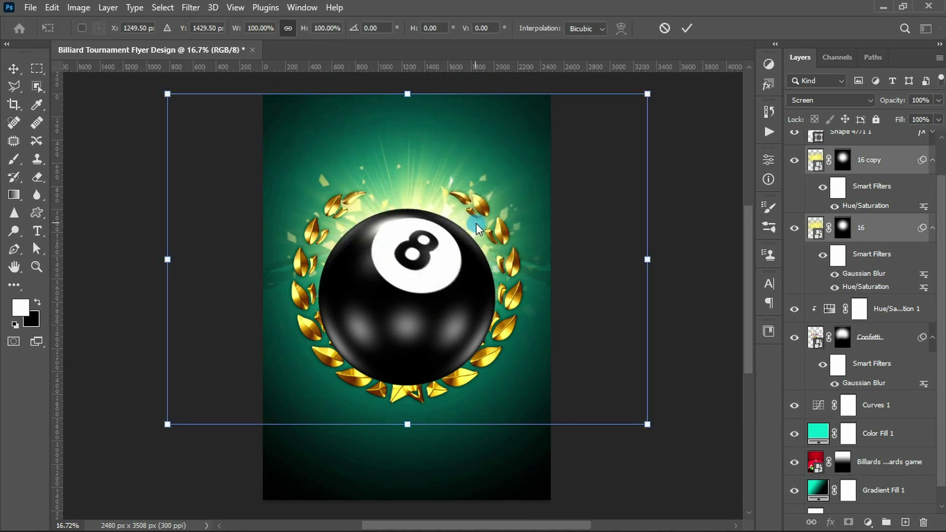
drag(652, 427, 668, 439)
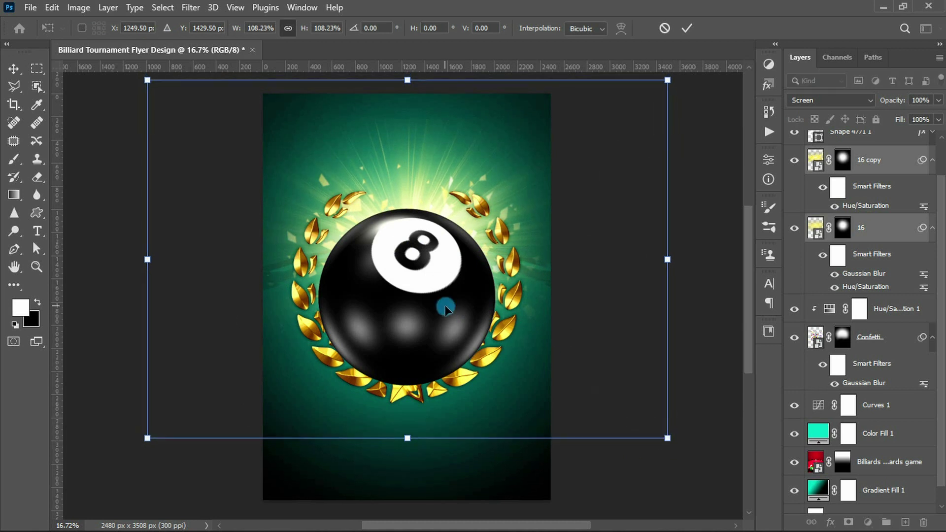
key(shift+Down)
key(shift+Down)
key(shift+Down)
key(shift+Down)
key(shift+Down)
key(shift+Down)
key(shift+Down)
key(shift+Down)
key(shift+Down)
key(shift+Down)
key(shift+Down)
key(shift+Down)
key(Up)
key(Up)
key(Down)
key(Down)
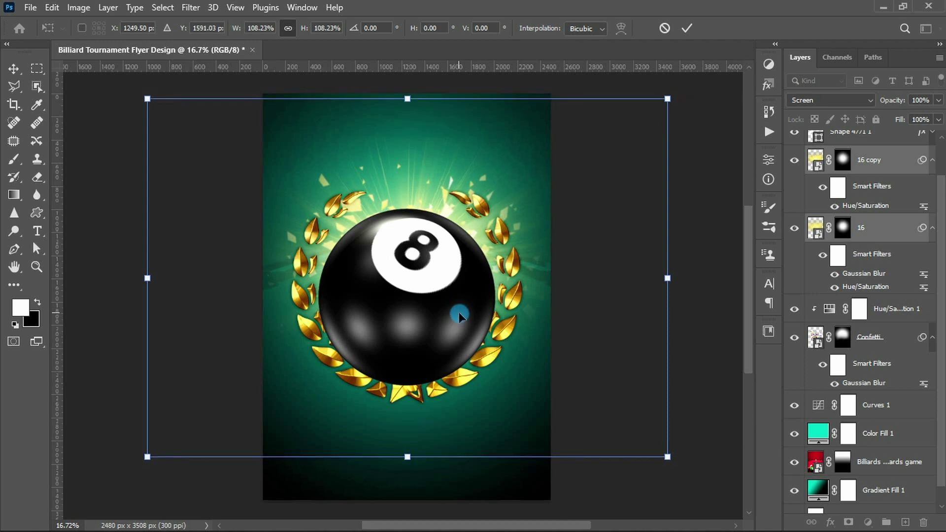
key(Up)
key(Up)
key(Up)
key(Up)
key(Up)
key(Up)
key(Up)
key(Down)
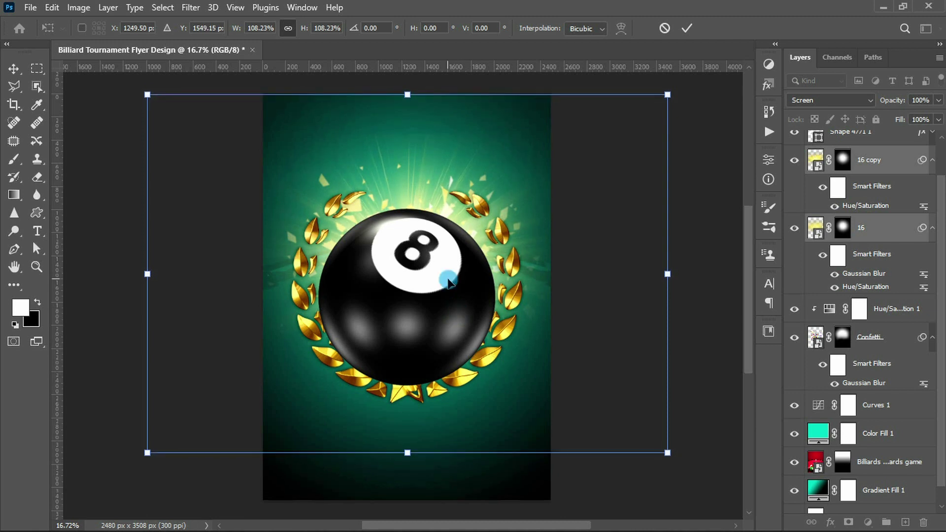
key(Down)
key(Return)
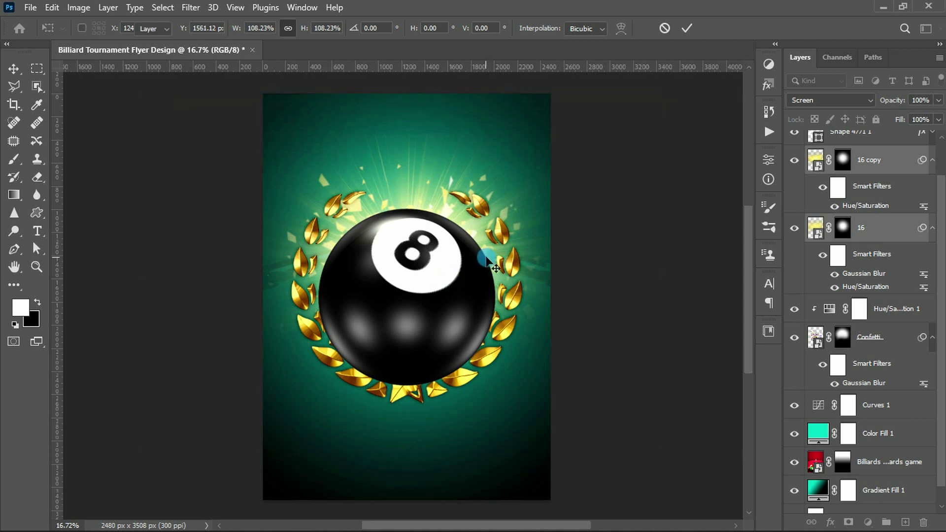
scroll(941, 157, up, 2)
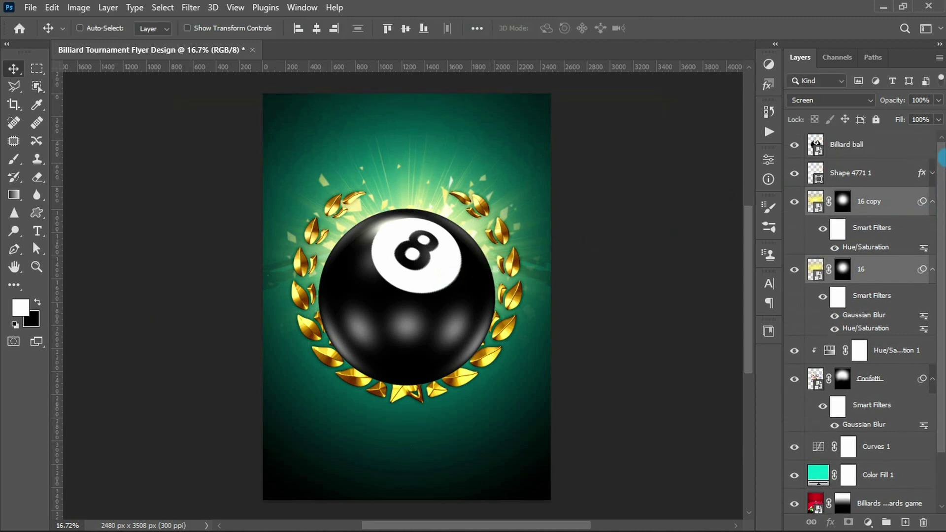
Place the red ribbon across the wreath's base below the 8-ball, scaled to about 37%
click(866, 147)
mouse_move(523, 273)
mouse_down()
mouse_move(423, 314)
mouse_move(422, 400)
mouse_up()
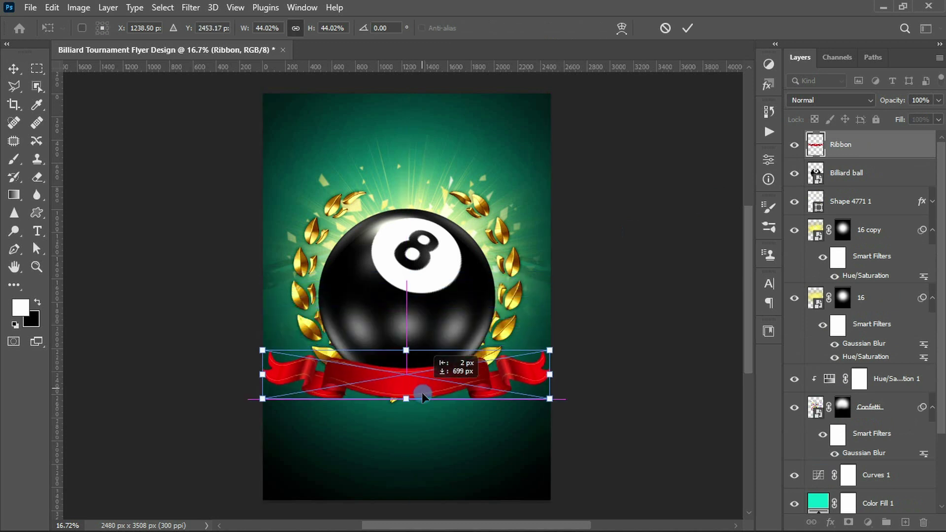
drag(422, 400, 421, 387)
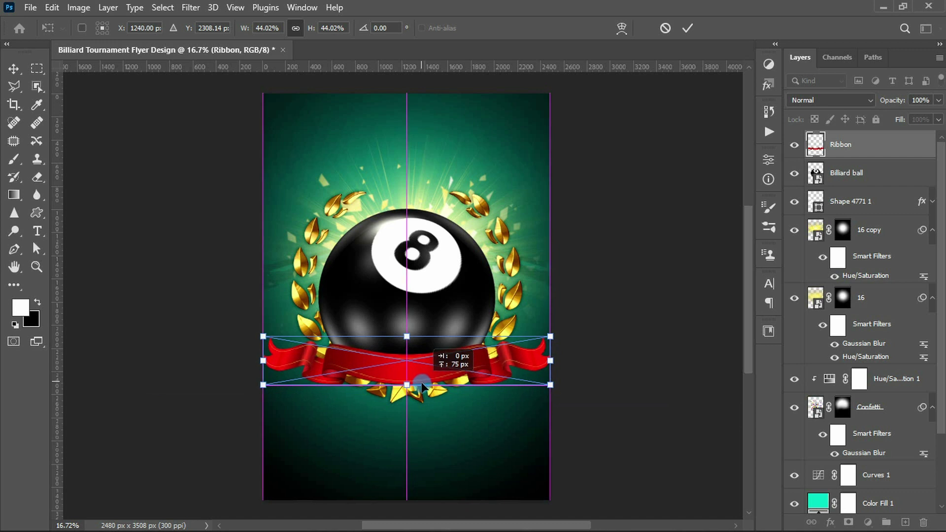
drag(422, 387, 430, 395)
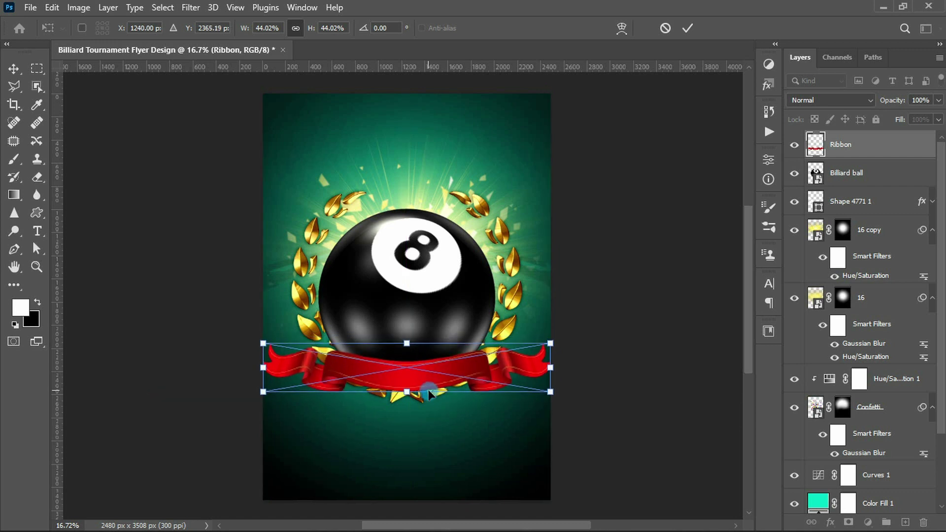
drag(550, 344, 532, 353)
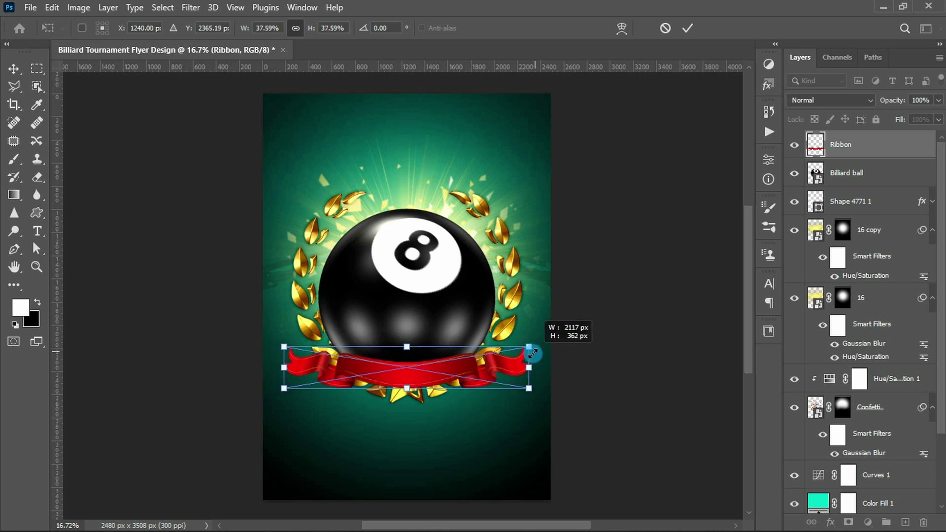
drag(440, 383, 441, 387)
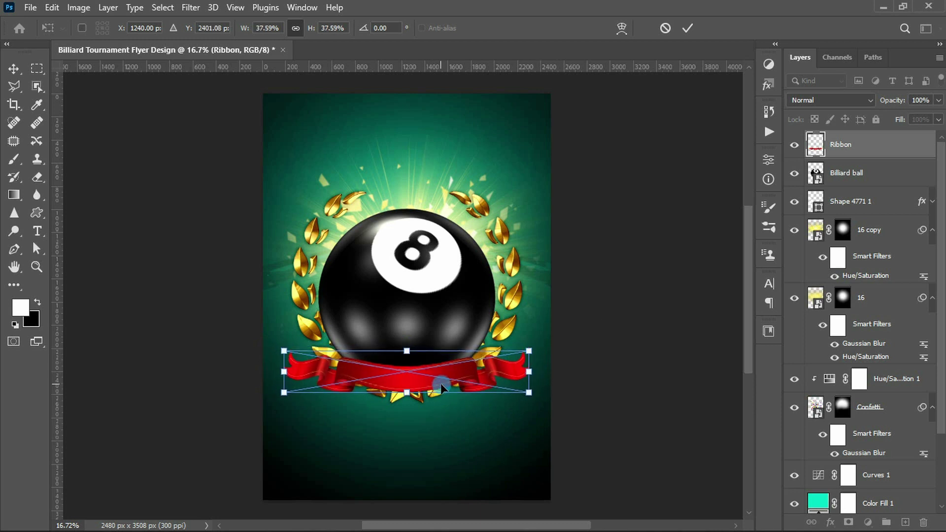
drag(529, 351, 522, 361)
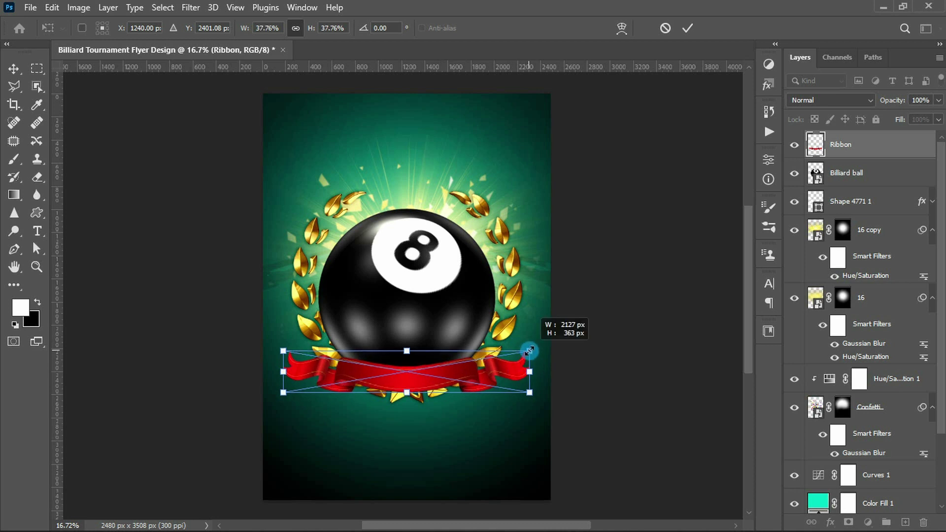
double_click(479, 374)
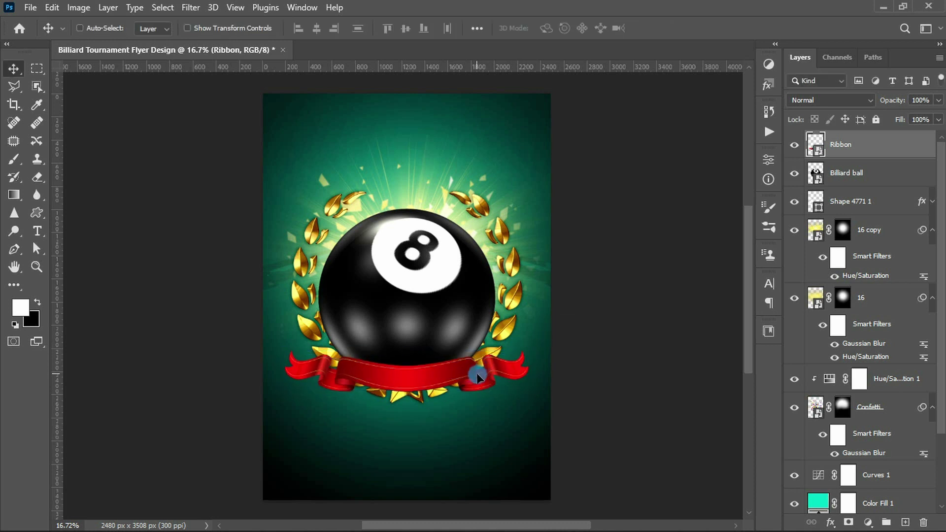
Start a text layer near the top with 25 pt size and tracking 50
key(t)
click(355, 111)
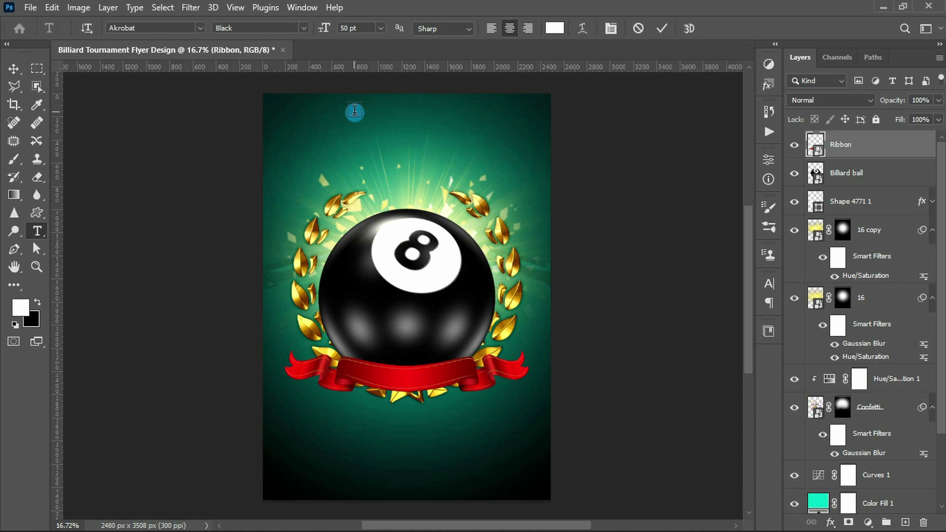
click(768, 285)
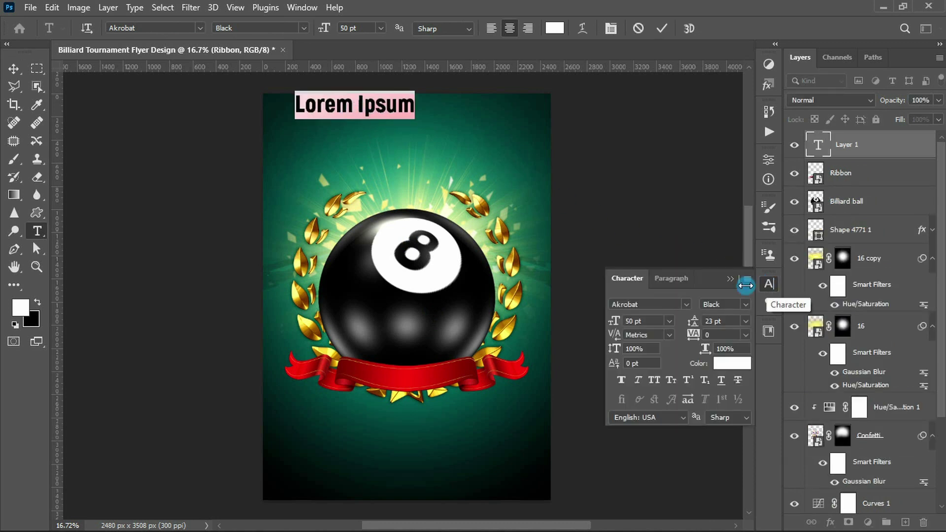
click(615, 322)
text(25)
key(Tab)
key(Tab)
text(50)
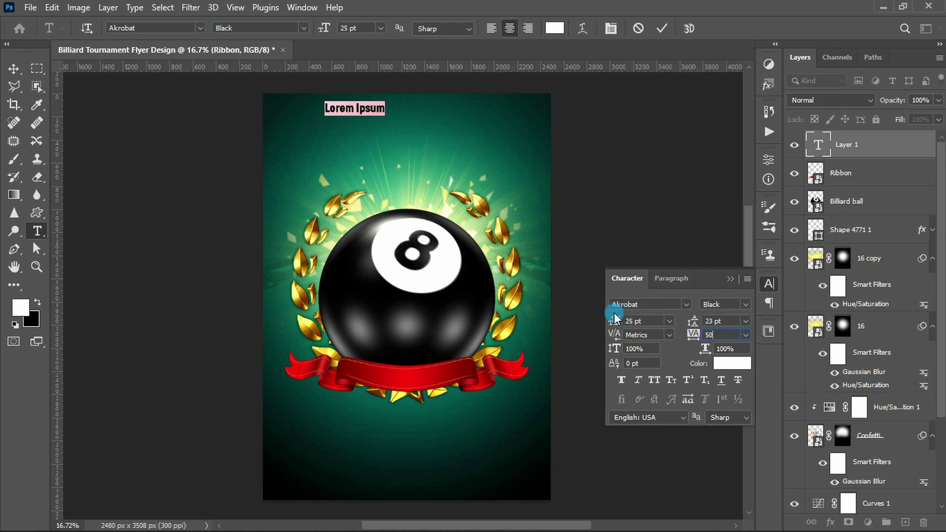
key(Return)
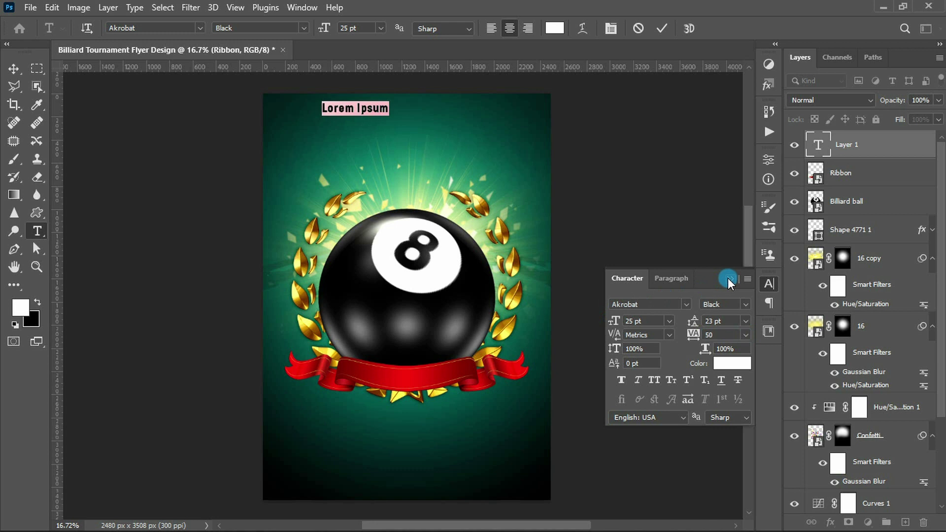
click(728, 278)
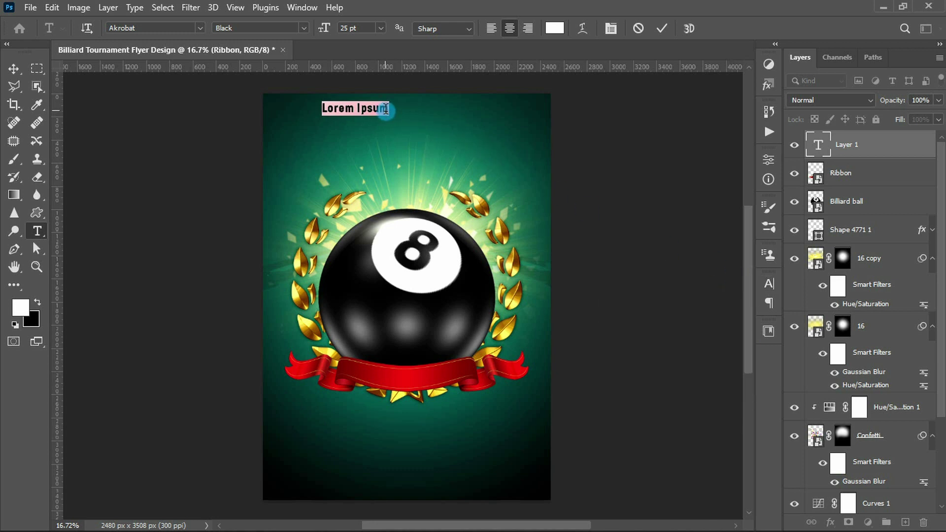
Type 'YOUR CLUB NAME PRESENTS', centre it horizontally and nudge it slightly up
text(YOUR CLUB NAME)
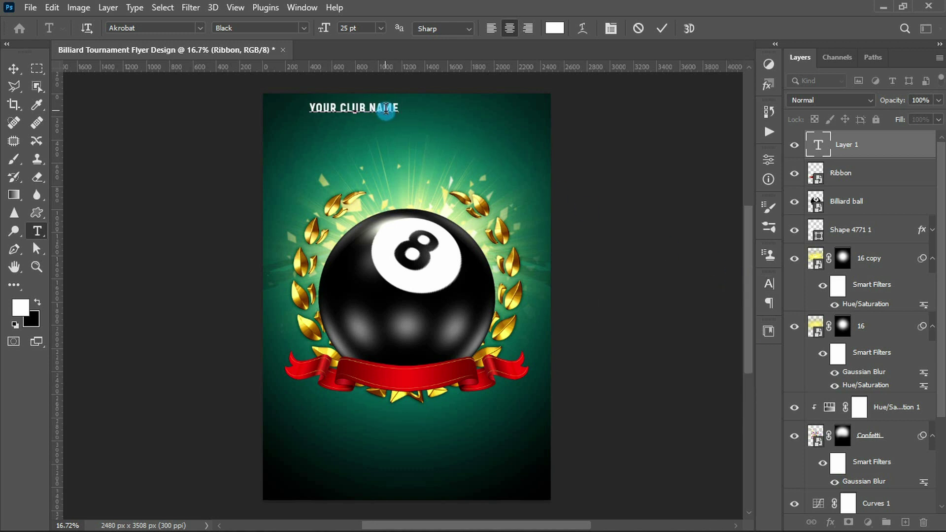
text( PRESENTS)
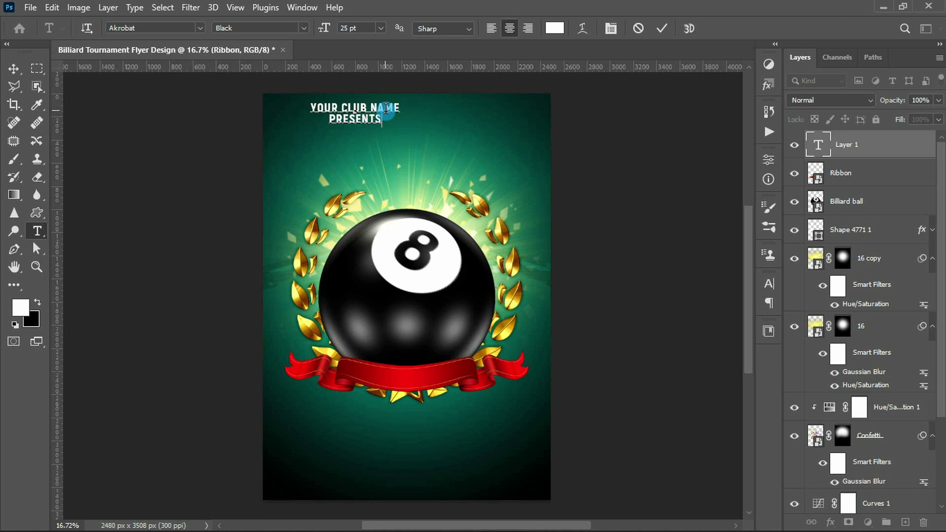
key(ctrl+Return)
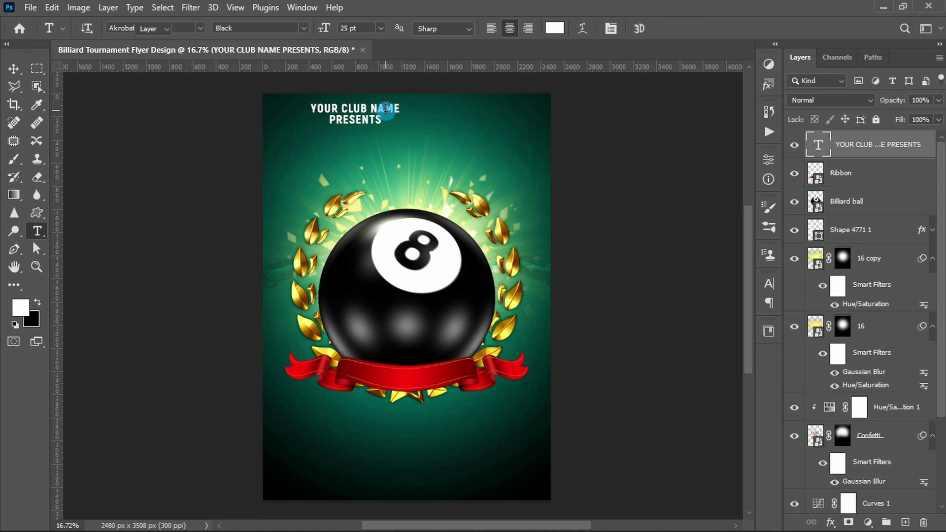
key(v)
key(ctrl+a)
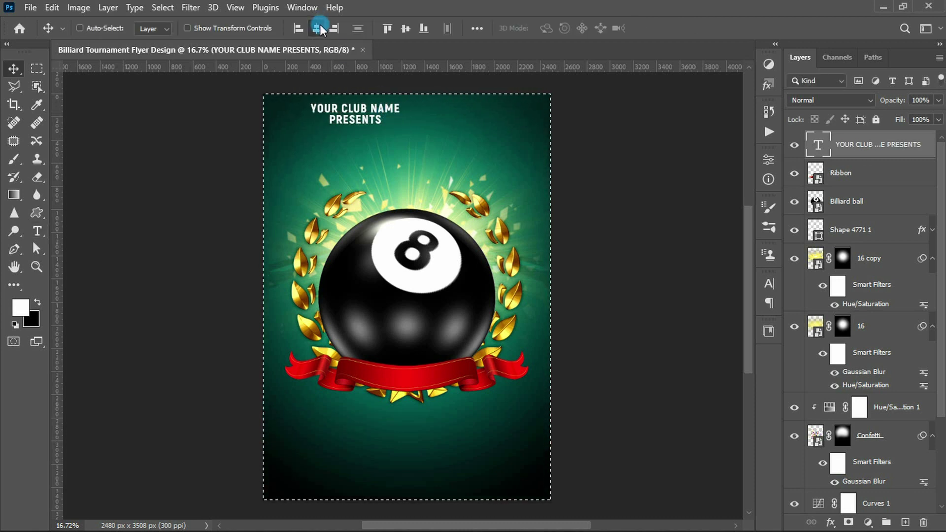
click(320, 30)
key(ctrl+d)
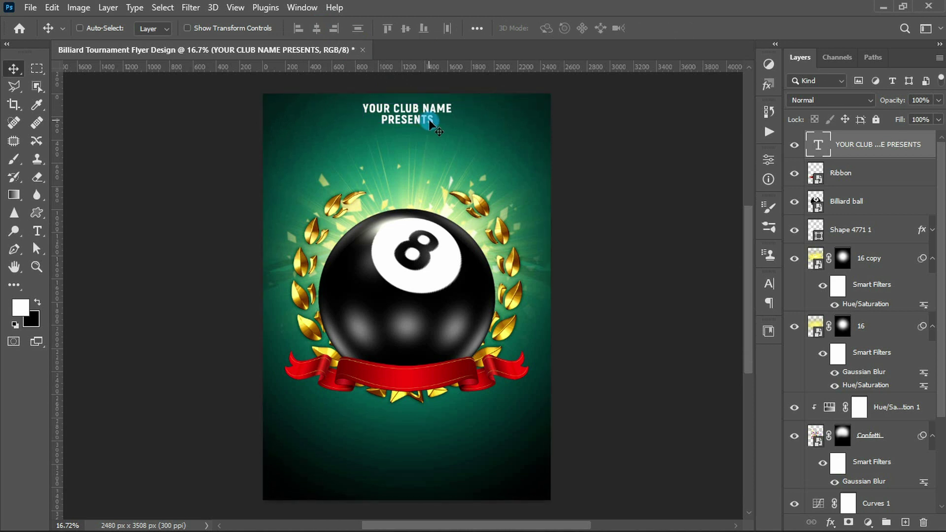
key(shift+Up)
key(shift+Up)
key(shift+Up)
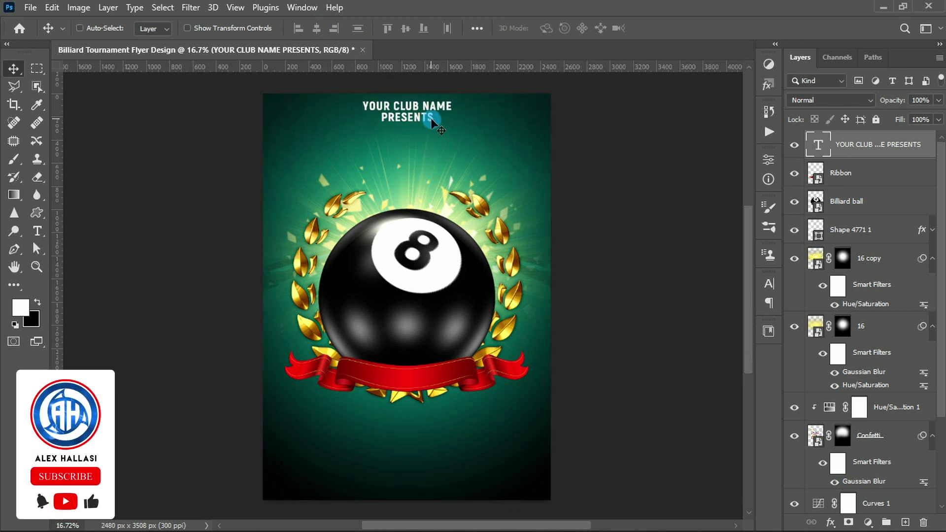
Start a text layer below the heading using the Slant font at 100 pt
key(t)
click(394, 160)
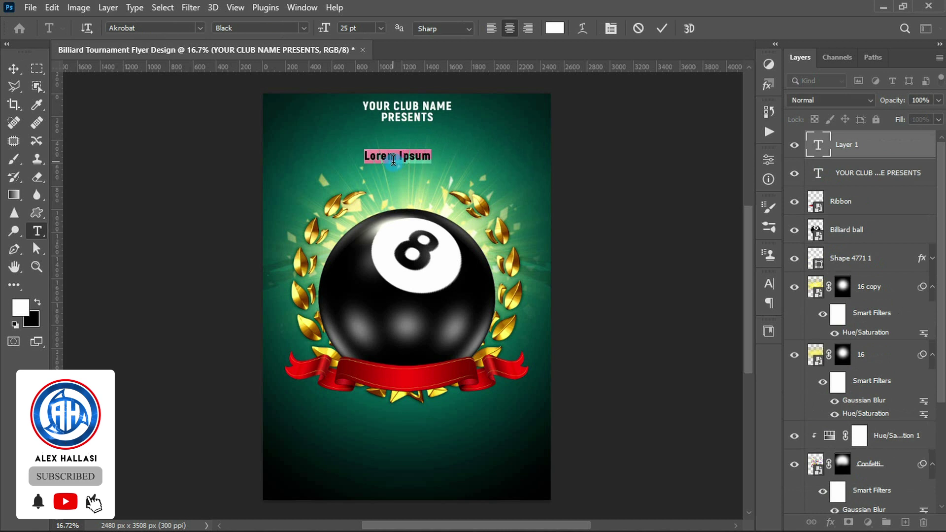
click(768, 284)
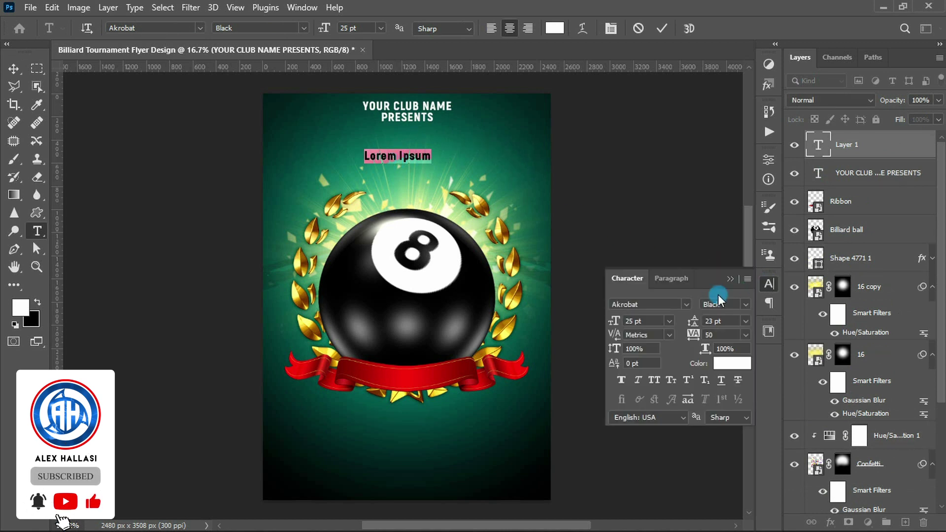
click(688, 306)
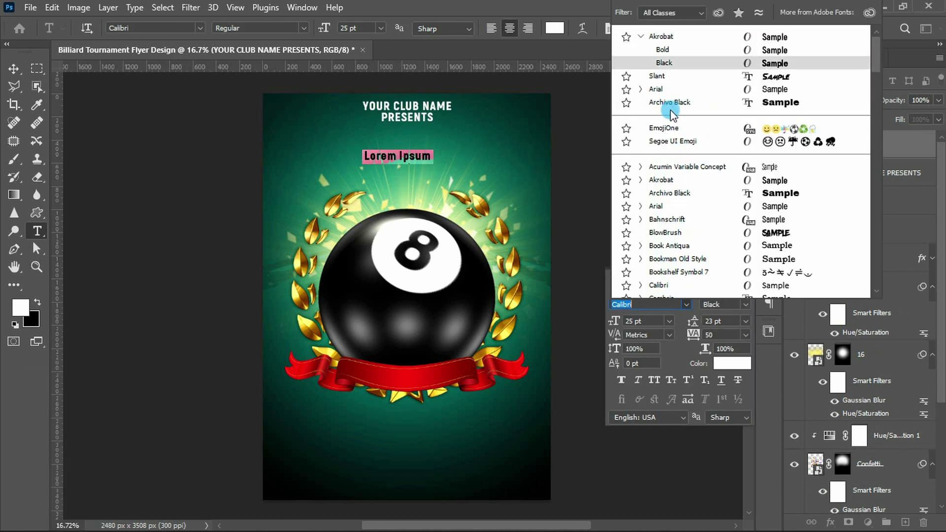
click(669, 80)
click(623, 321)
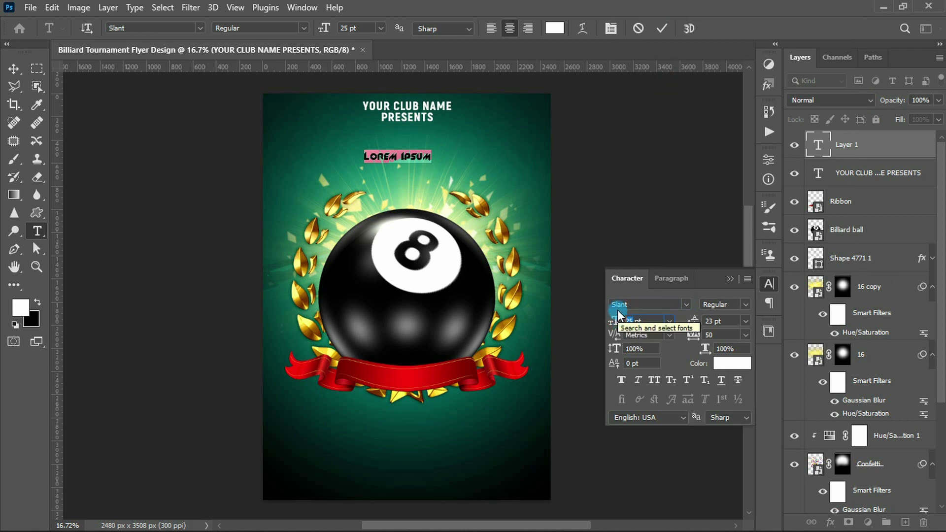
text(100)
key(Tab)
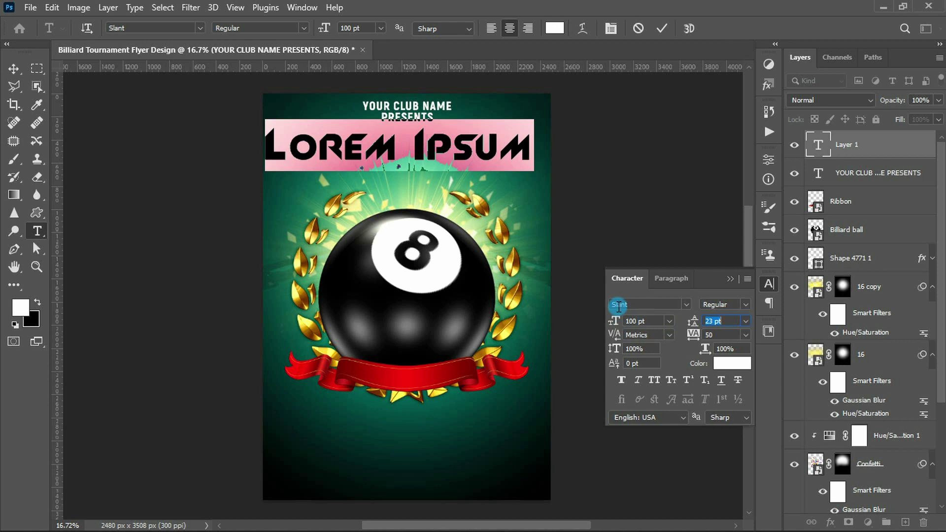
click(725, 278)
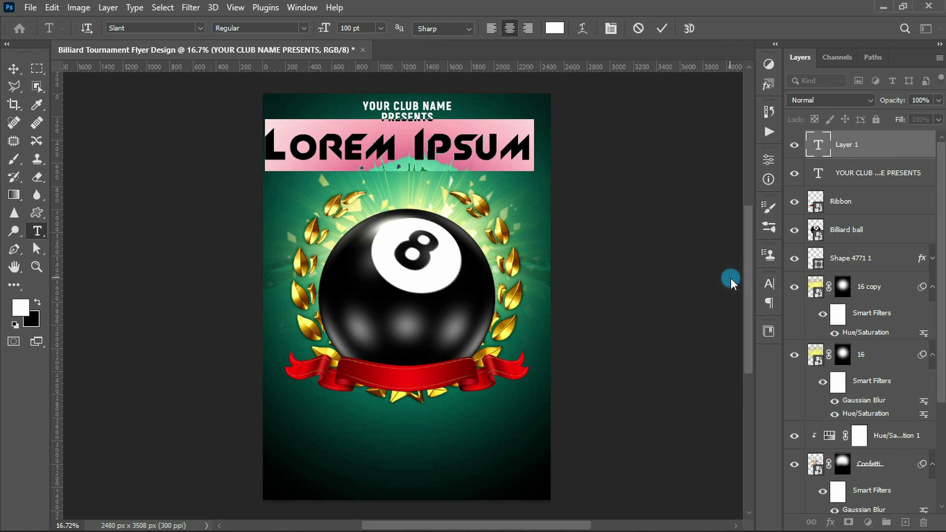
Type the BILLIARD headline and centre it horizontally on the page
text(BILL)
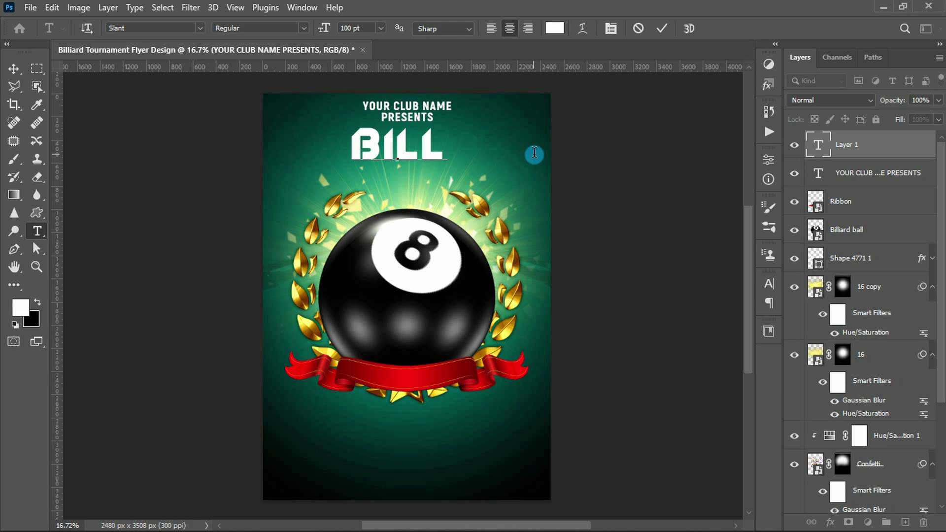
text(IARD)
key(ctrl+Return)
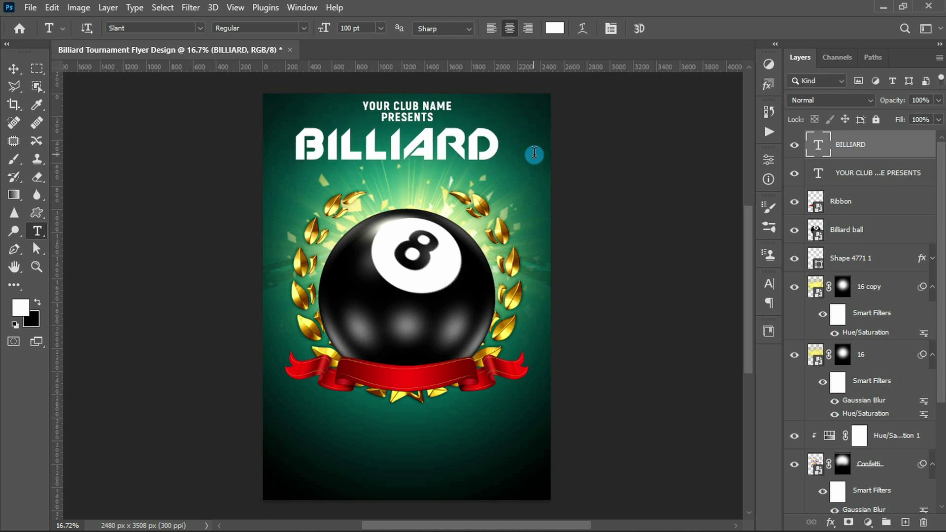
key(v)
key(ctrl+a)
click(318, 28)
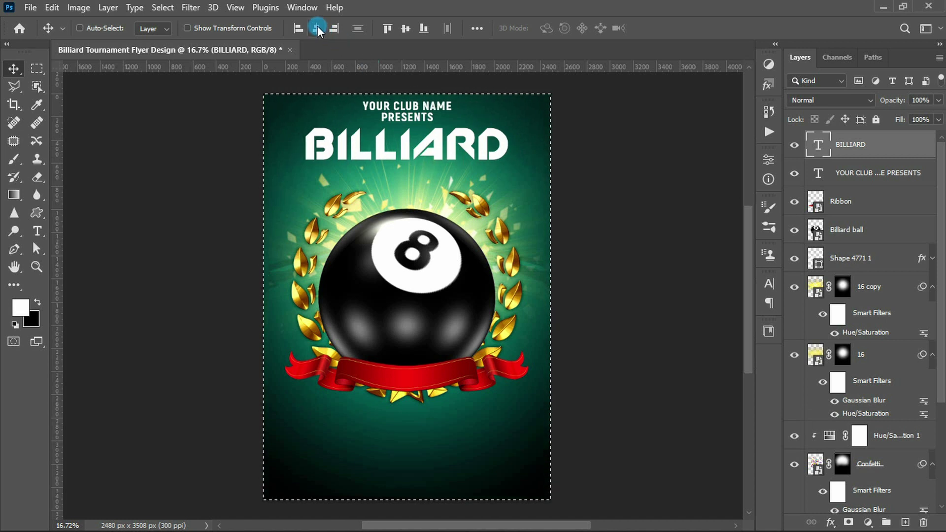
click(428, 156)
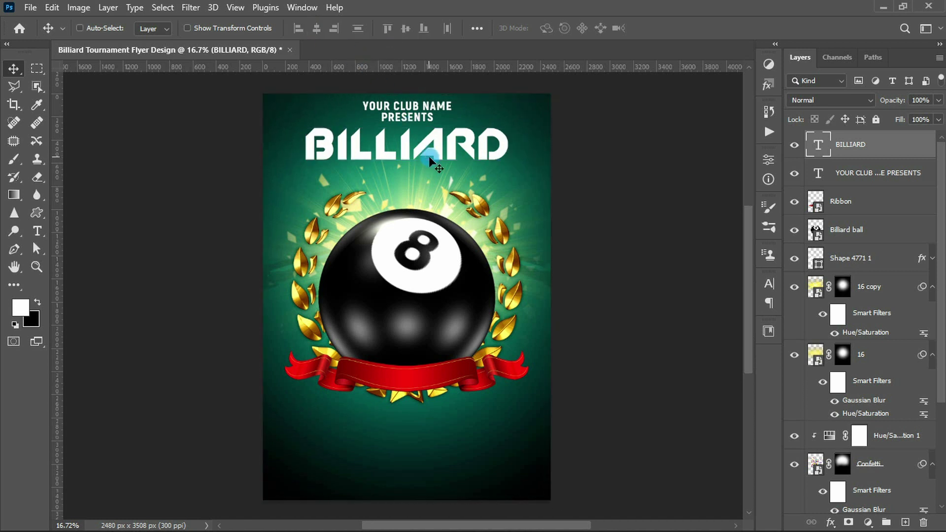
Give BILLIARD a chrome bevel preset style with its gradient angle at 85°
click(768, 84)
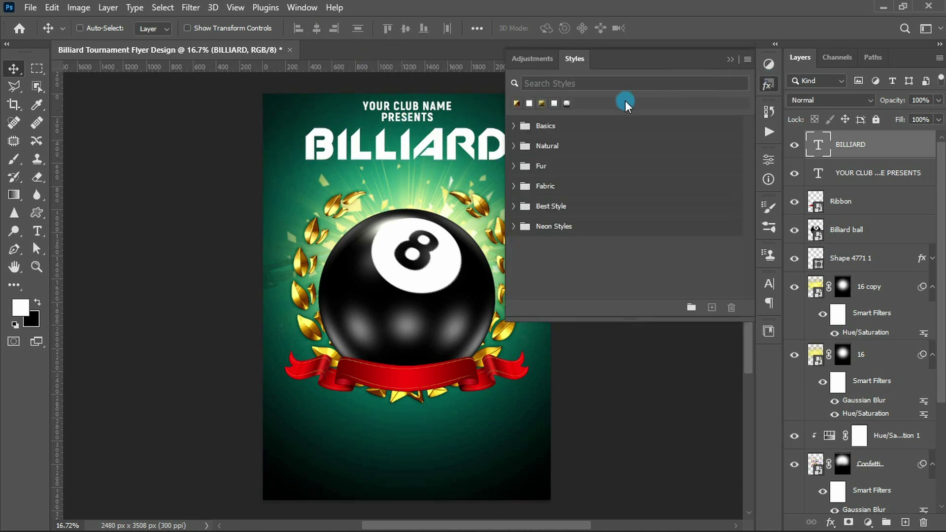
click(567, 104)
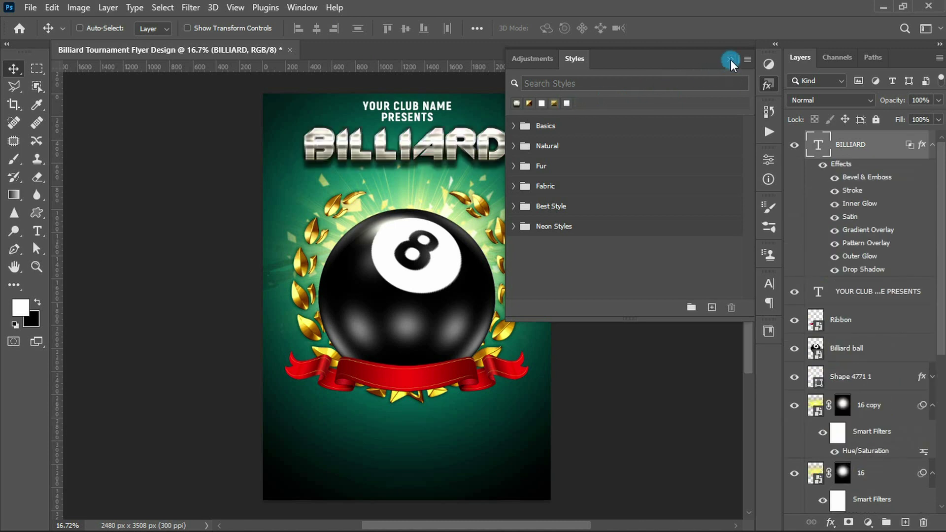
click(731, 60)
double_click(866, 232)
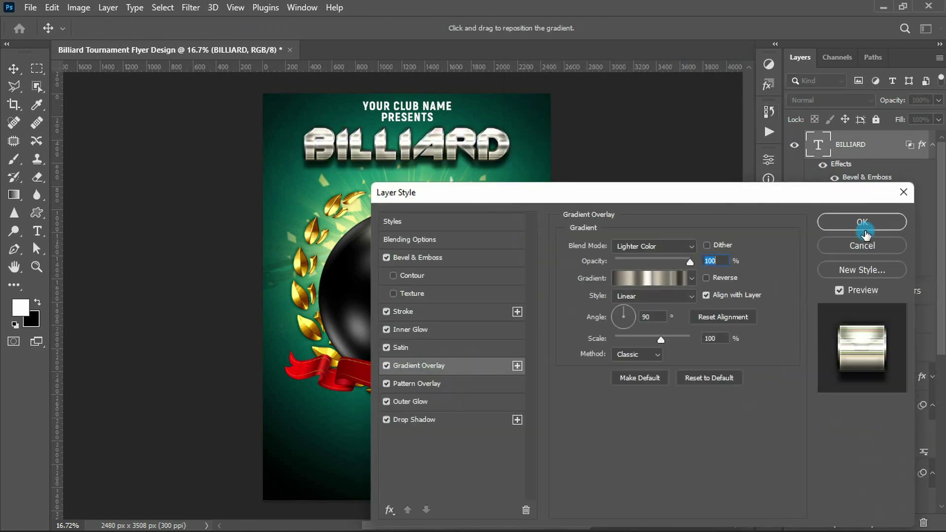
drag(818, 187, 829, 105)
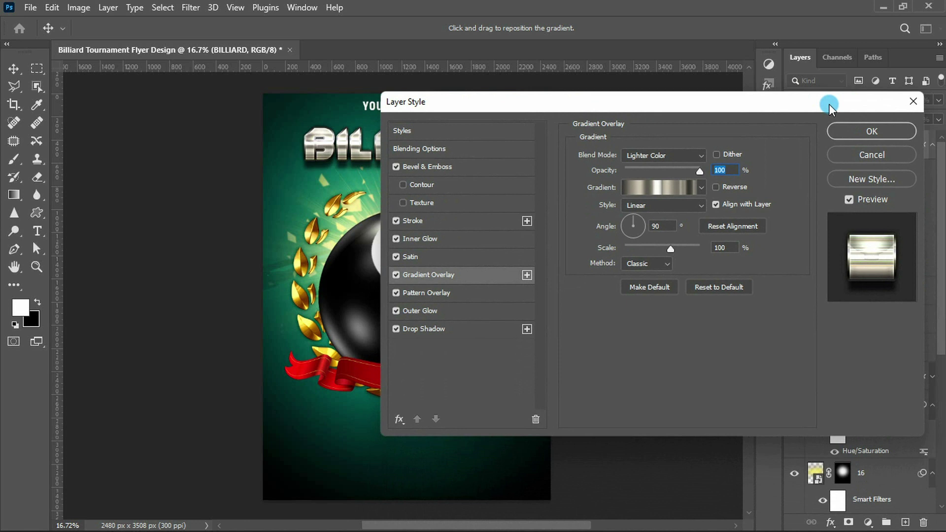
click(645, 226)
drag(635, 218, 641, 227)
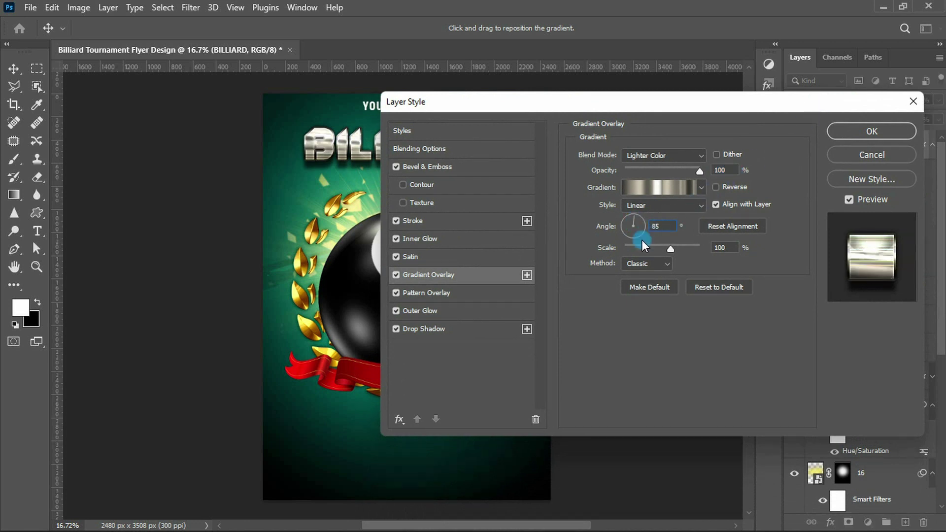
Set the drop shadow to 35% opacity and 24 px distance, outer glow to 35%
click(417, 329)
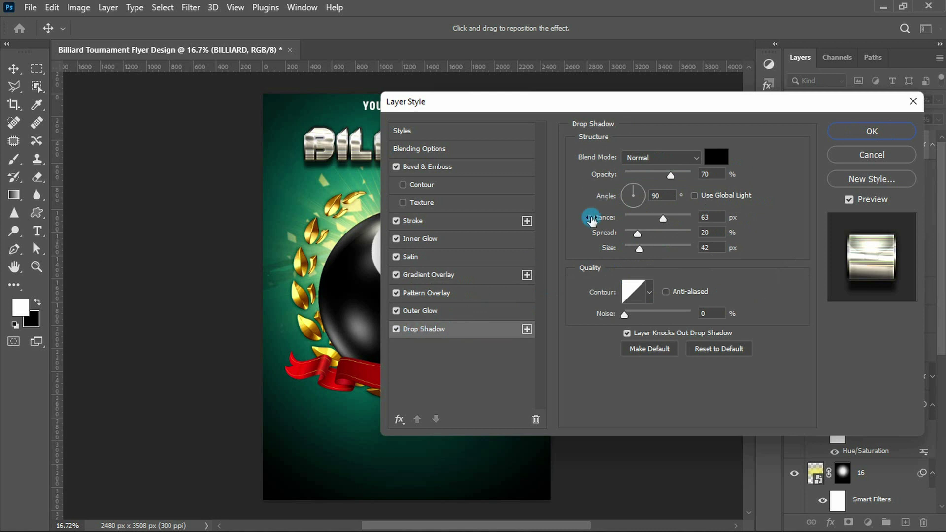
drag(670, 178, 649, 180)
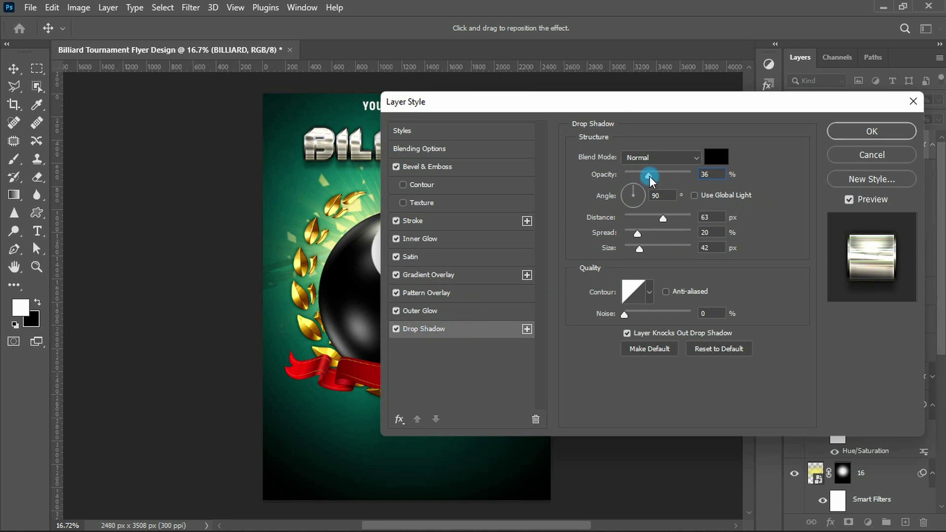
drag(649, 176, 648, 176)
drag(649, 217, 640, 215)
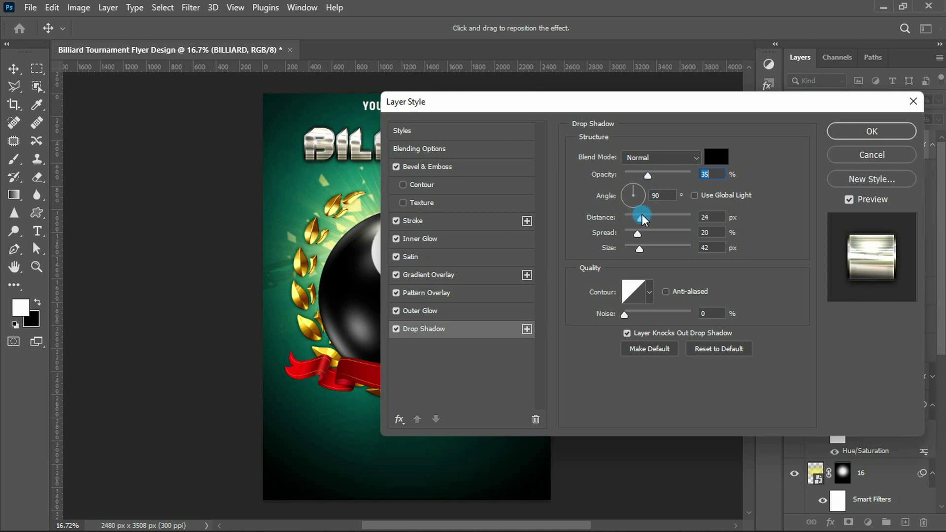
mouse_move(647, 176)
mouse_down()
mouse_move(633, 175)
mouse_move(642, 175)
mouse_up()
click(396, 311)
click(412, 312)
mouse_move(625, 173)
mouse_down()
mouse_move(670, 173)
mouse_move(624, 173)
mouse_move(644, 178)
mouse_up()
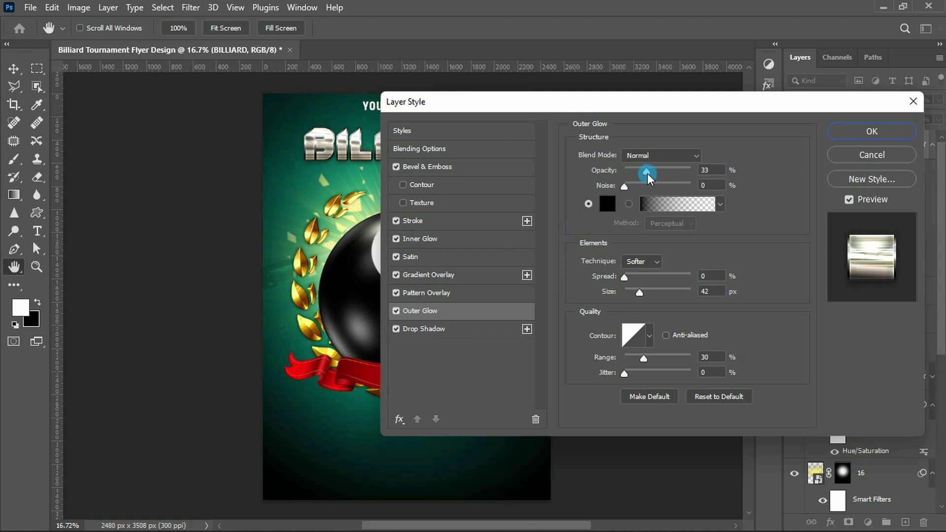
drag(650, 178, 649, 177)
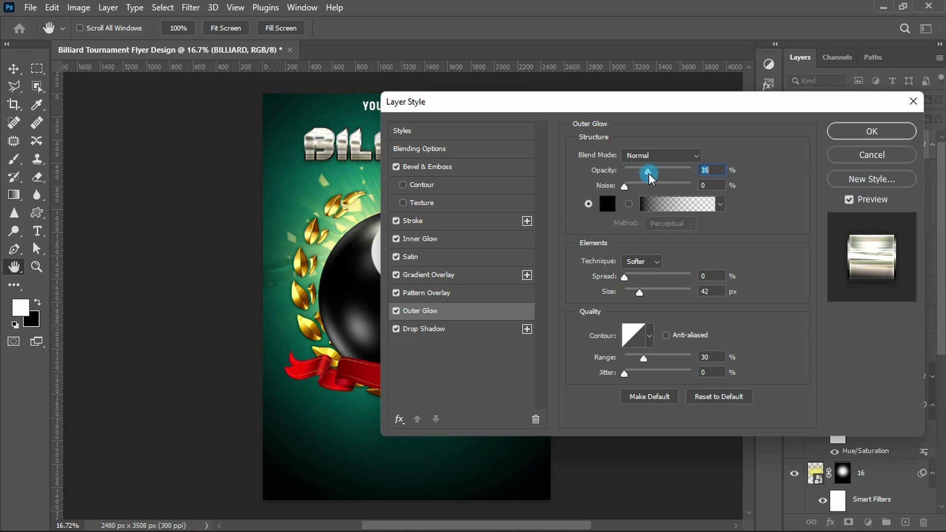
click(871, 131)
click(932, 144)
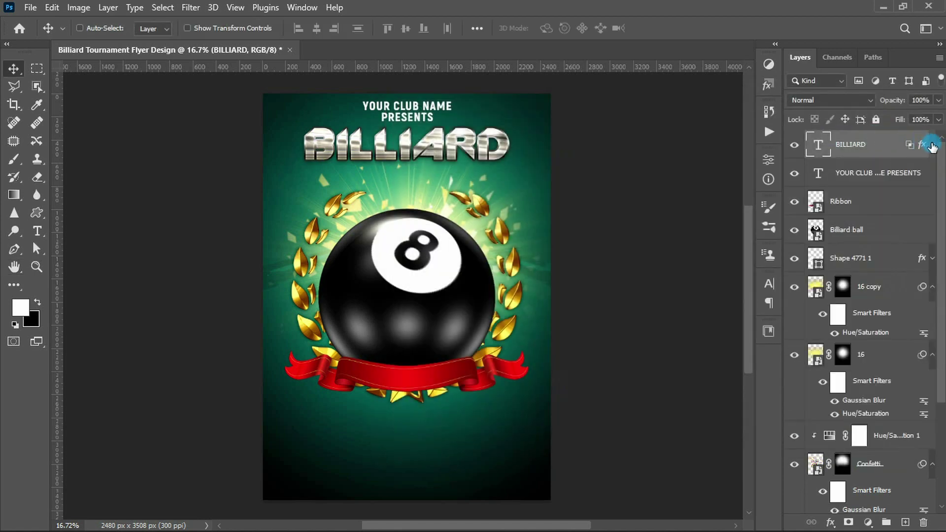
Place the lens flare on BILLIARD's left end in Screen blend mode
mouse_move(510, 259)
mouse_down()
mouse_move(327, 303)
mouse_move(301, 133)
mouse_up()
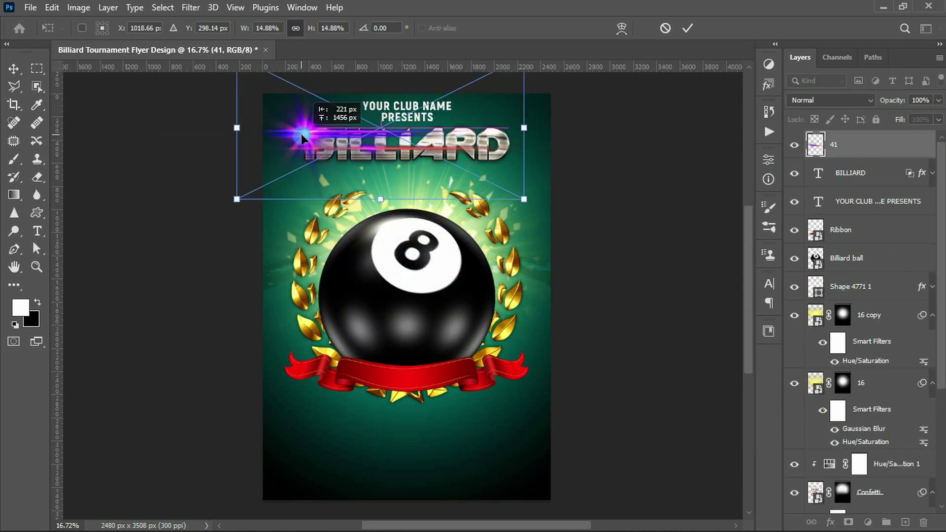
key(Return)
click(459, 127)
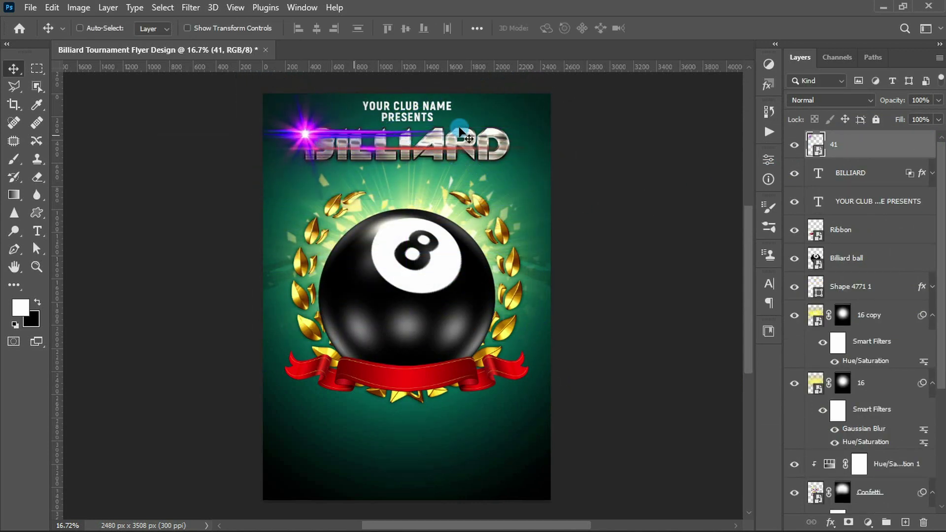
click(809, 99)
click(811, 214)
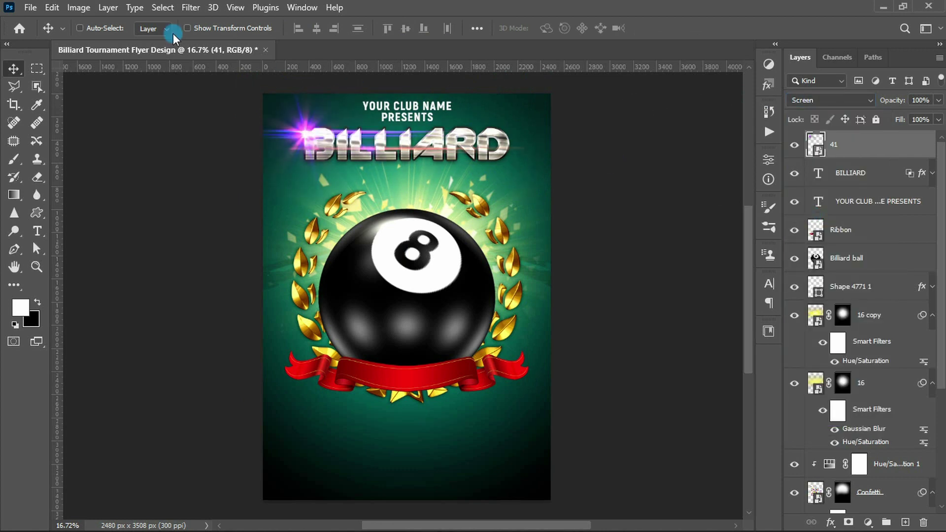
Desaturate the flare fully (Saturation -100) and brighten it to Lightness +13
click(79, 7)
mouse_move(99, 43)
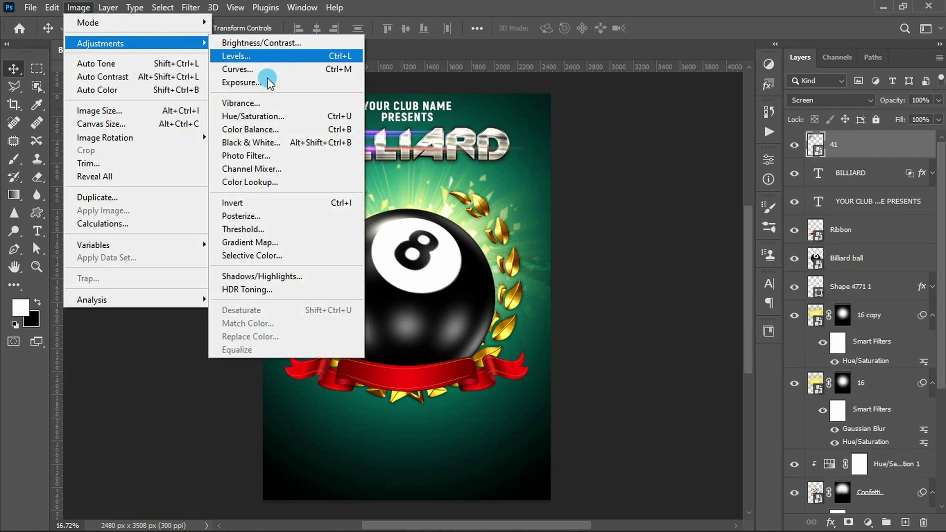
click(270, 116)
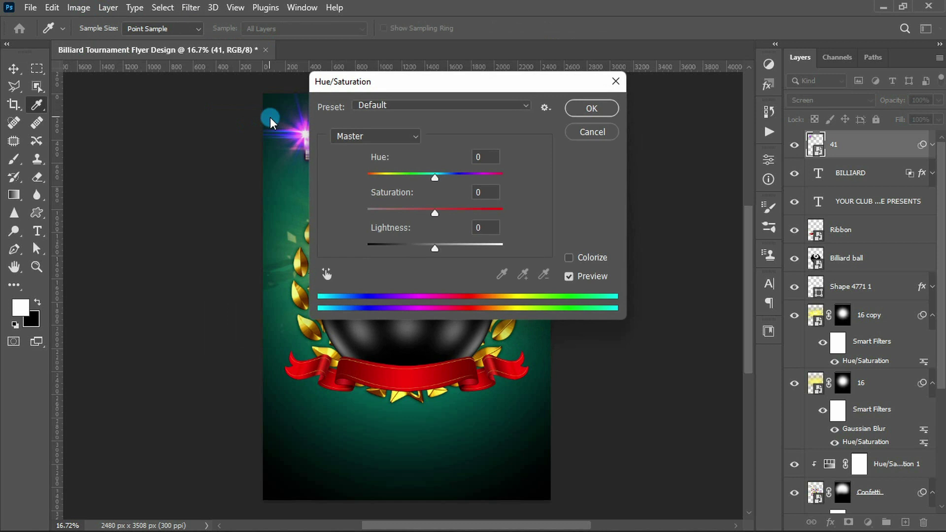
drag(435, 213, 315, 202)
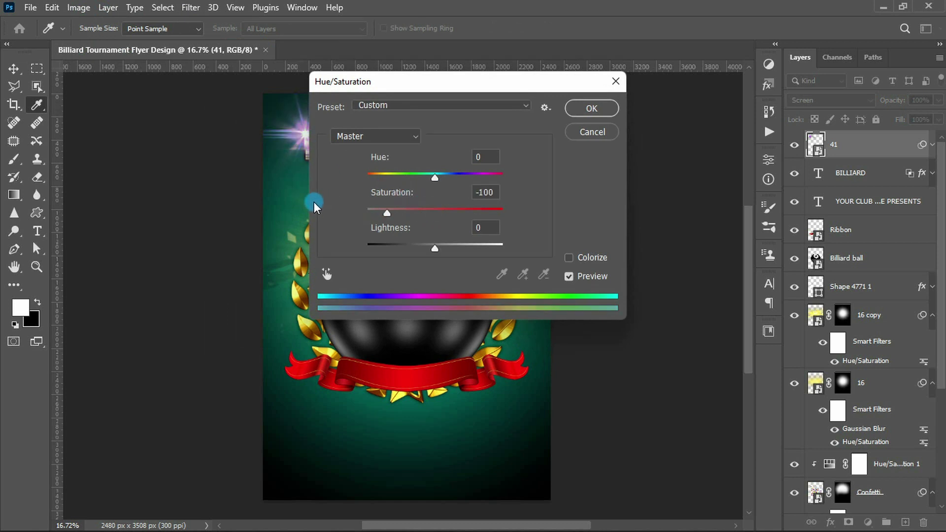
drag(472, 82, 570, 80)
drag(533, 245, 543, 246)
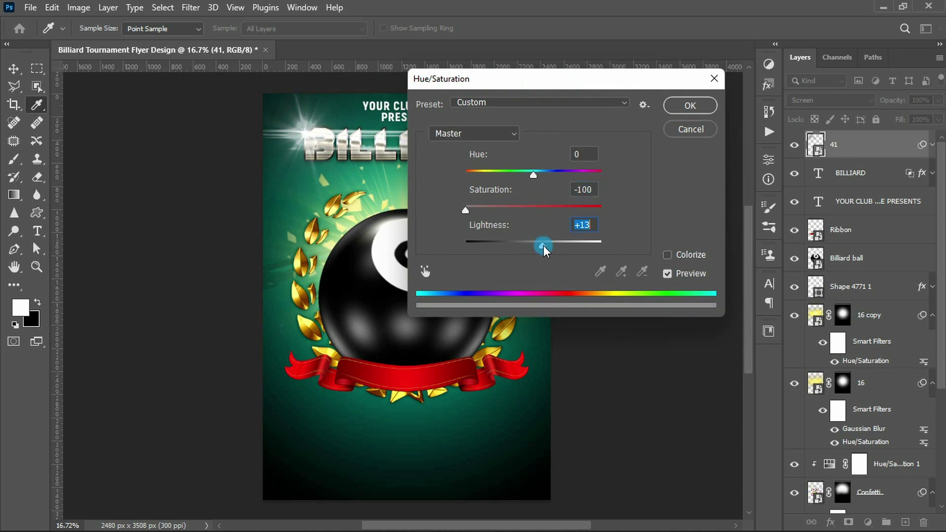
click(687, 100)
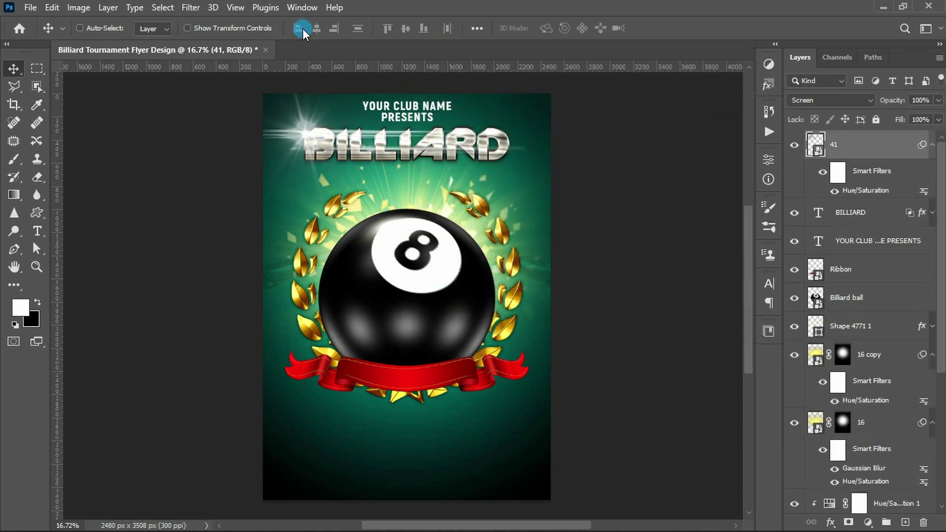
Apply a 5-pixel Gaussian Blur to the flare
click(191, 8)
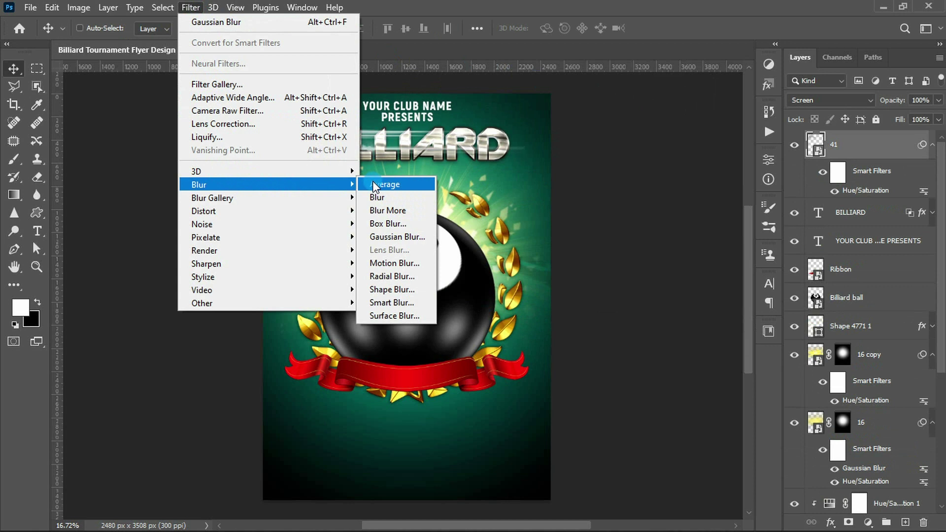
click(384, 236)
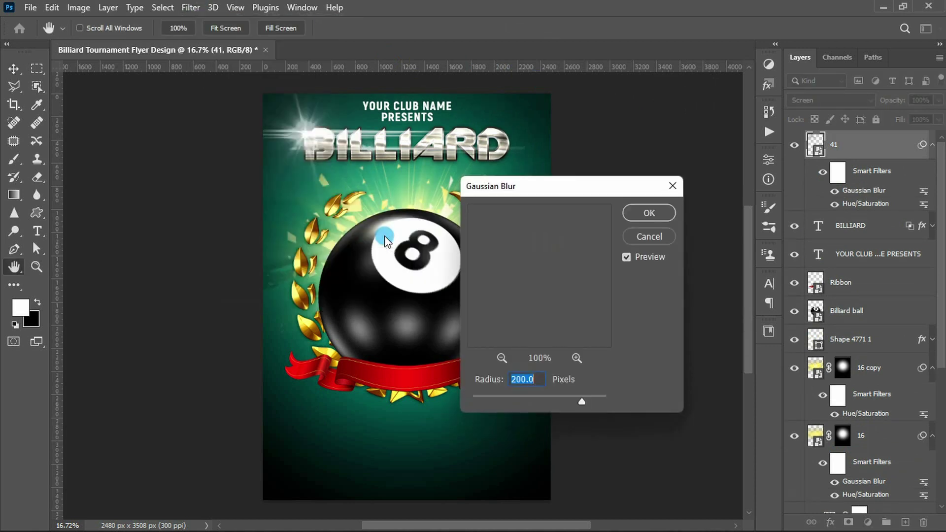
double_click(523, 381)
text(5)
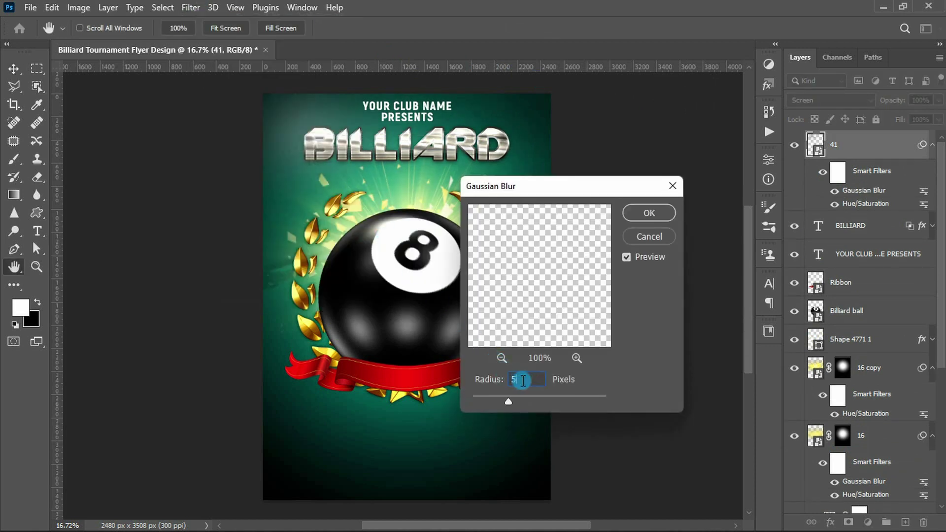
click(646, 212)
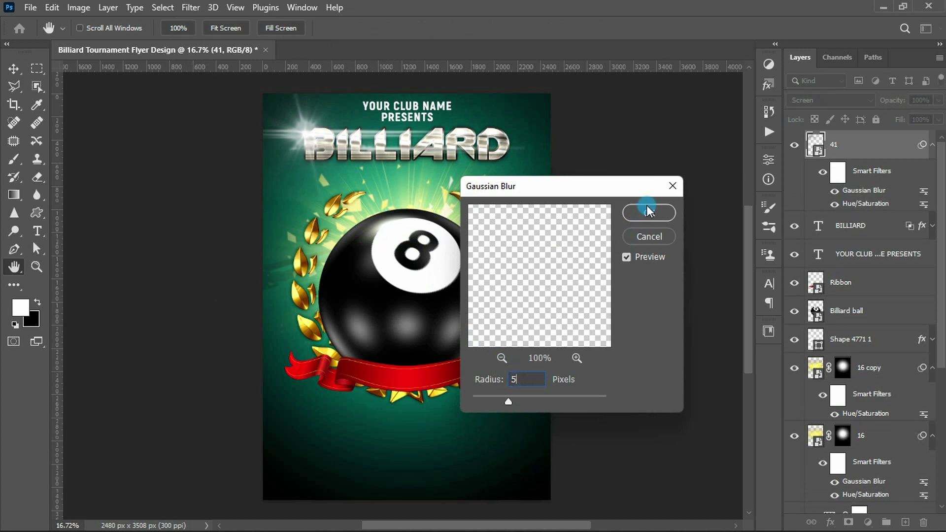
click(421, 174)
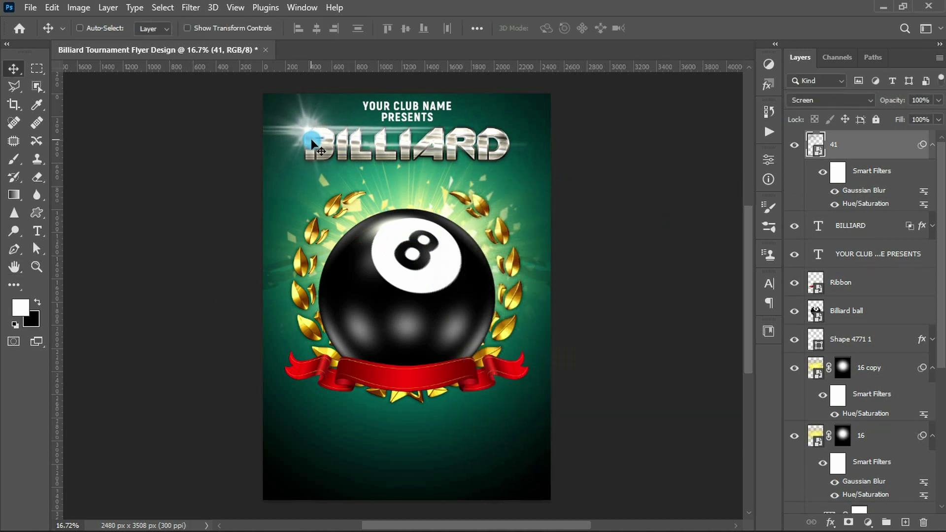
click(392, 204)
Add a layer mask to the flare and paint black with a soft brush
click(848, 522)
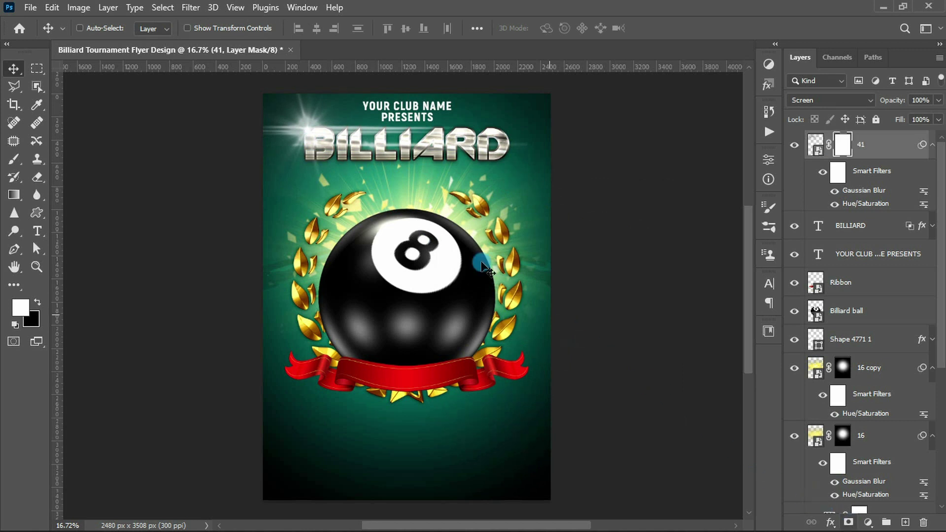
key(b)
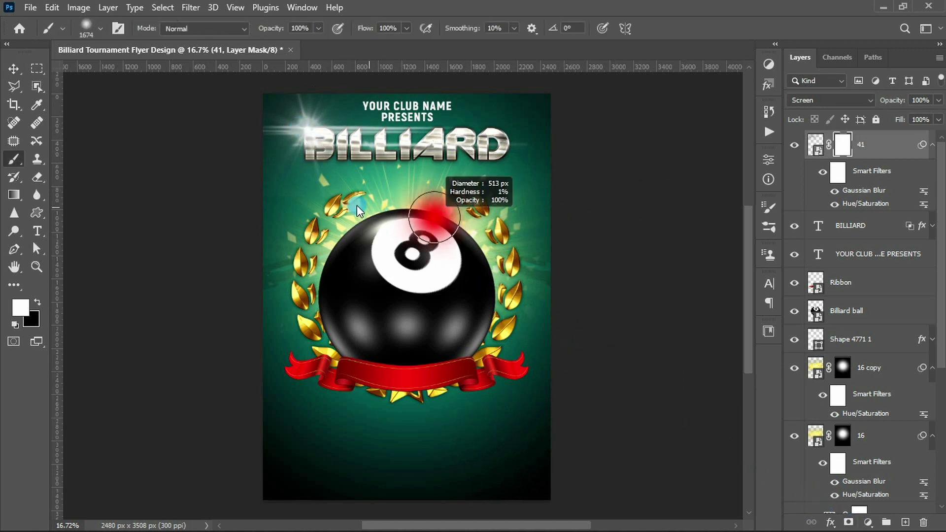
drag(276, 119, 295, 121)
key(x)
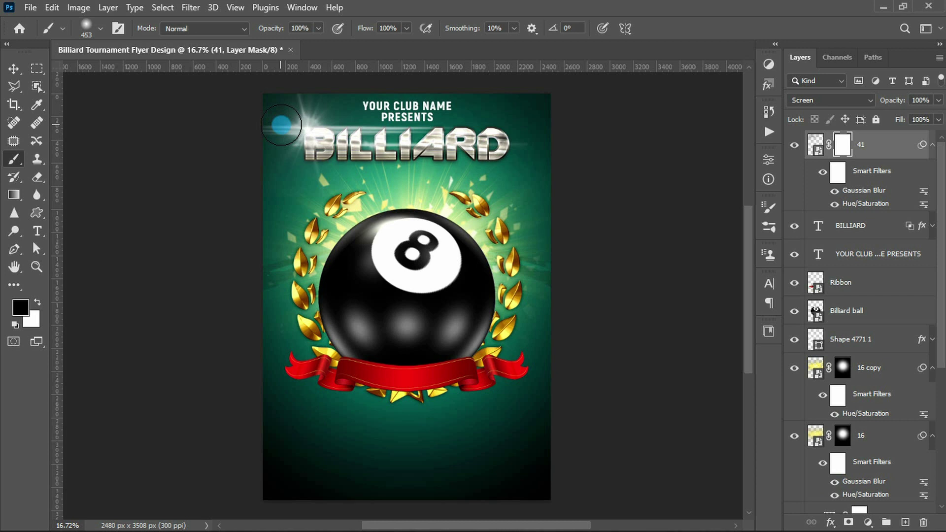
drag(199, 132, 296, 182)
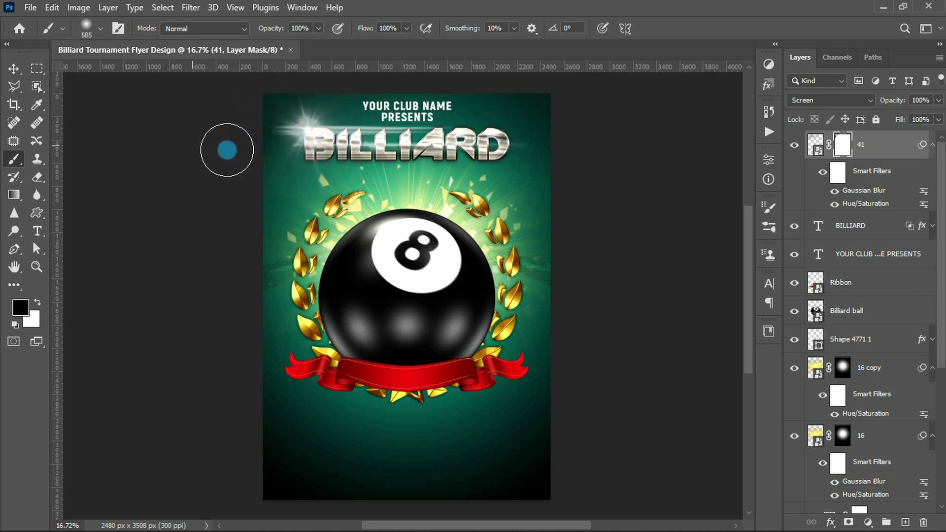
key(v)
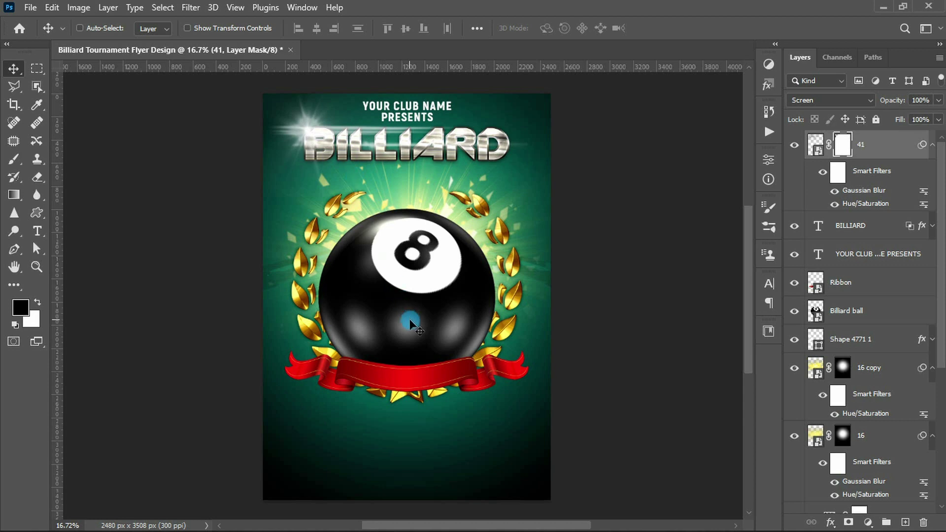
scroll(409, 320, up, 1)
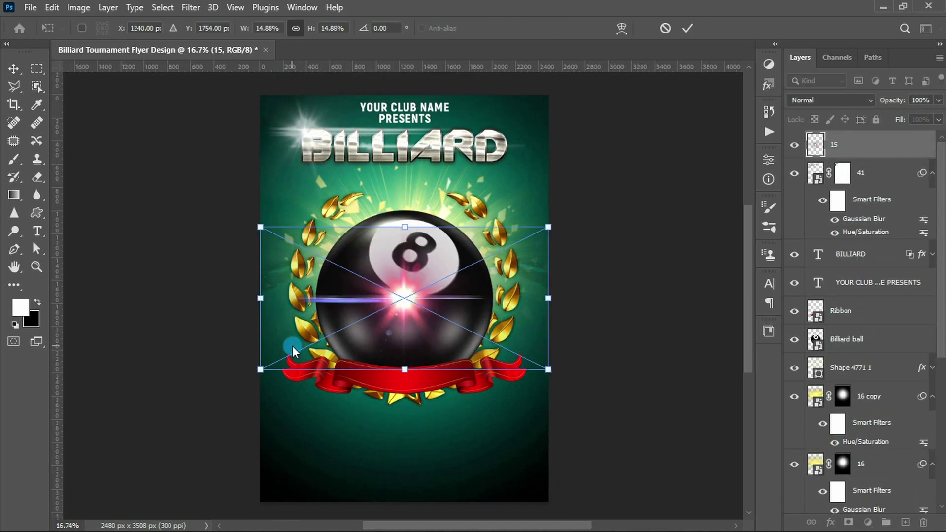
Place a ~7.93% flare on BILLIARD's right end, copy layer 41's filters, blend Screen
drag(361, 333, 507, 158)
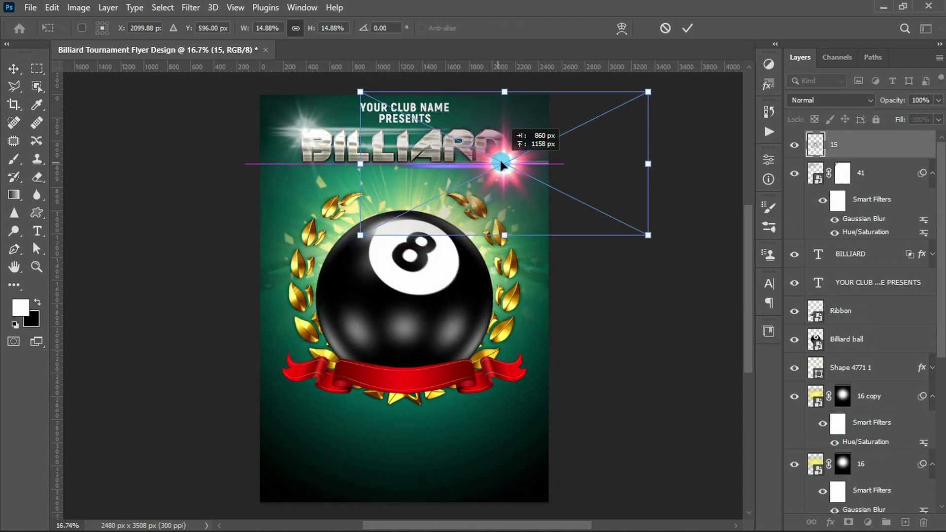
mouse_move(649, 90)
mouse_down()
mouse_move(570, 145)
mouse_move(586, 138)
mouse_up()
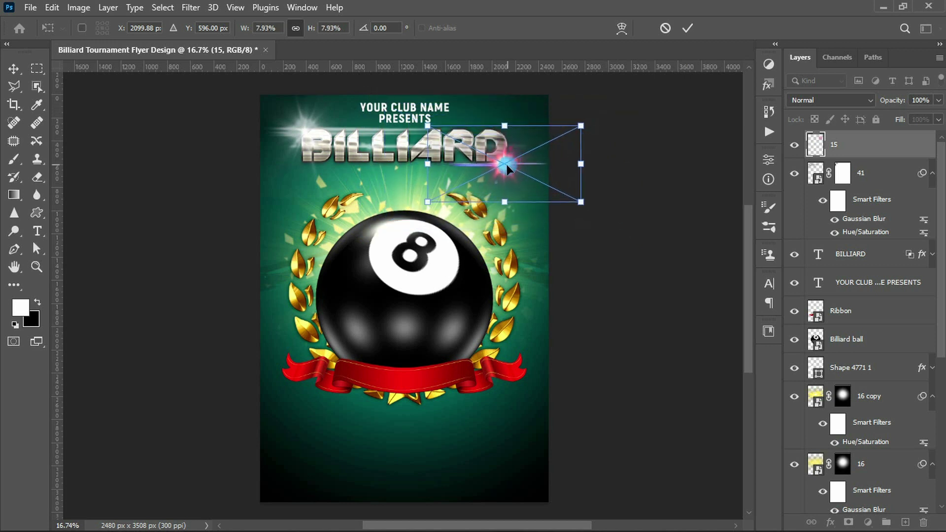
drag(507, 165, 503, 170)
key(Return)
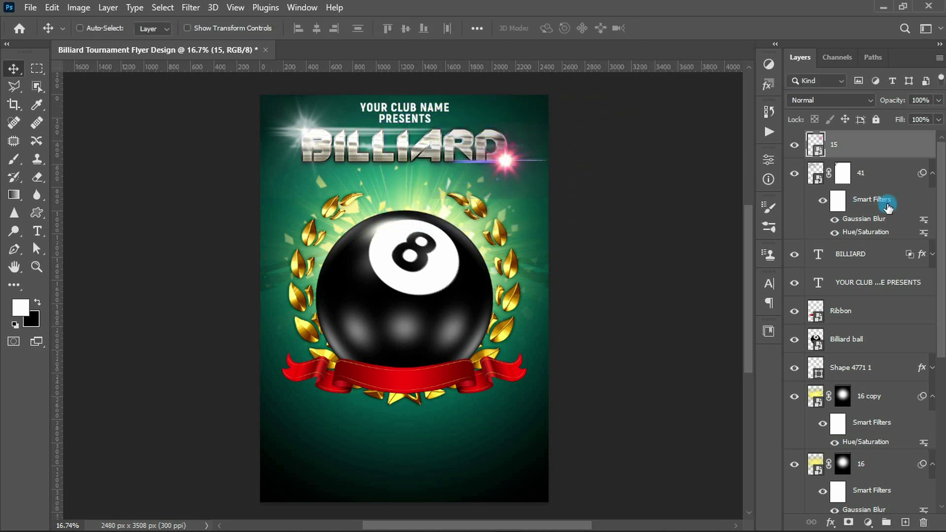
drag(922, 173, 914, 152)
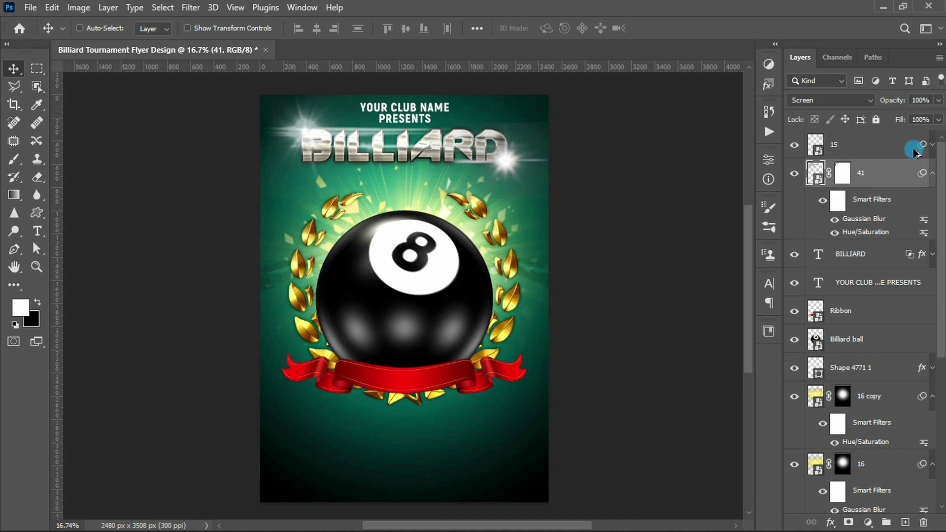
click(907, 143)
click(831, 101)
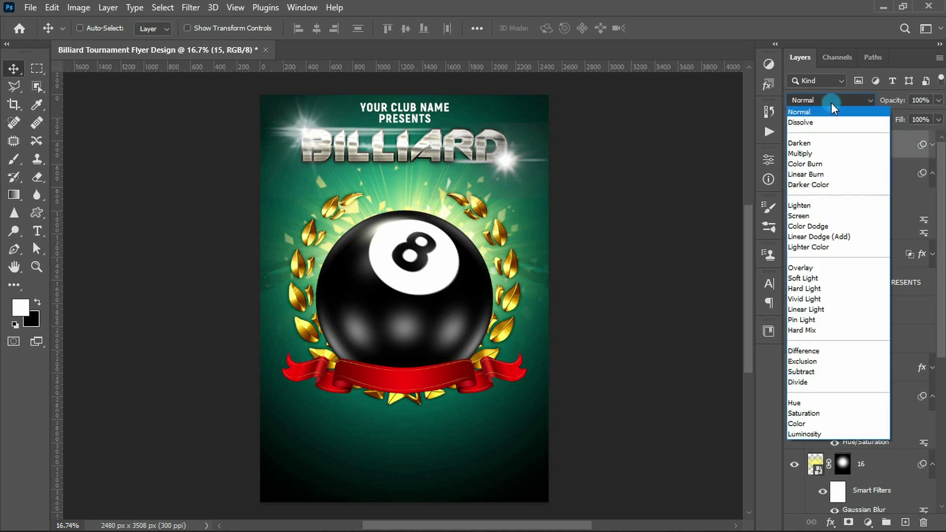
click(823, 217)
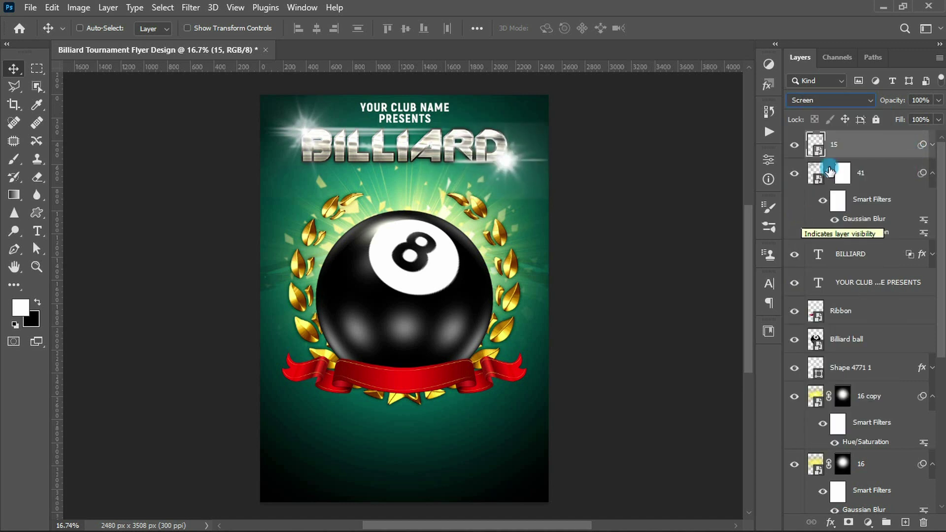
Add a hide-all mask to the second flare and paint its glow back in at BILLIARD's right end
alt+click(849, 522)
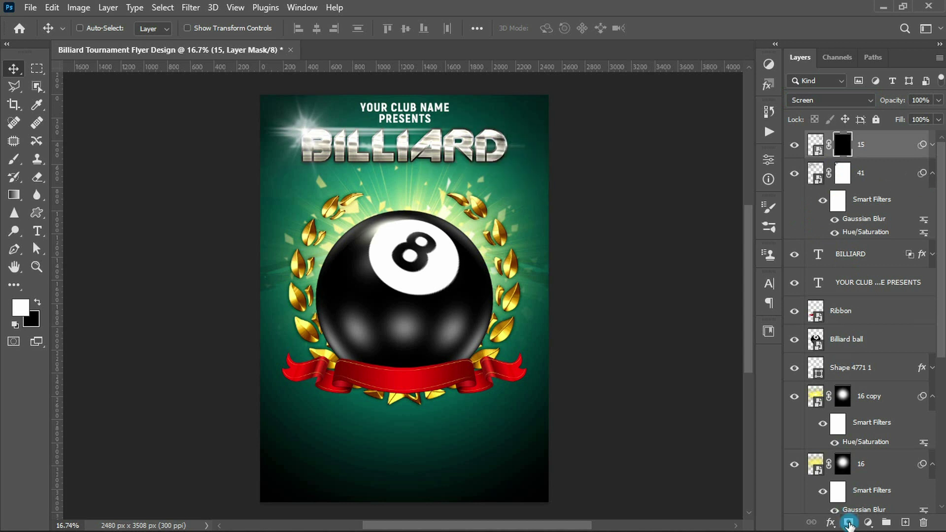
key(b)
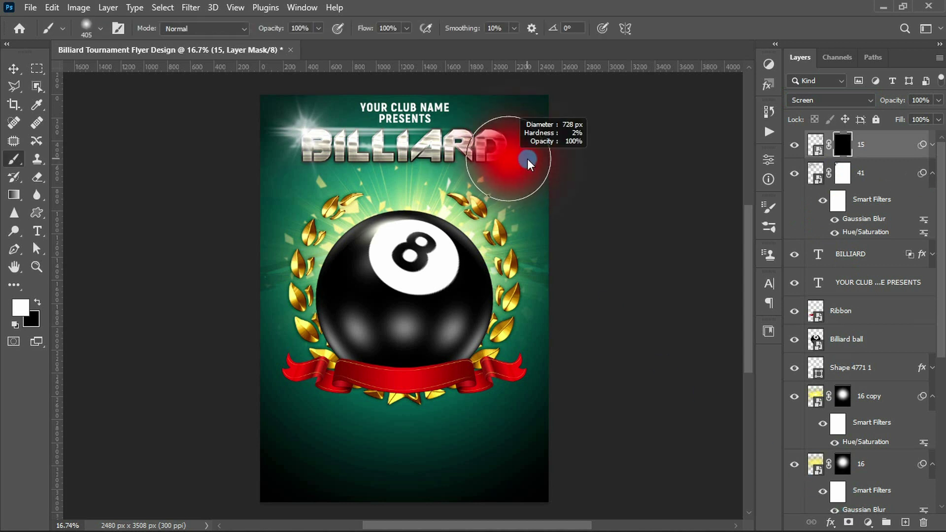
drag(504, 152, 521, 165)
alt+right_click(512, 148)
key(x)
key(x)
Nudge the flare layer slightly up and left against BILLIARD's right end
key(ctrl+2)
key(ctrl+t)
key(Return)
key(Down)
key(Down)
key(Down)
key(Down)
key(Down)
key(Down)
key(Left)
key(Left)
key(Left)
key(Left)
key(Left)
key(Left)
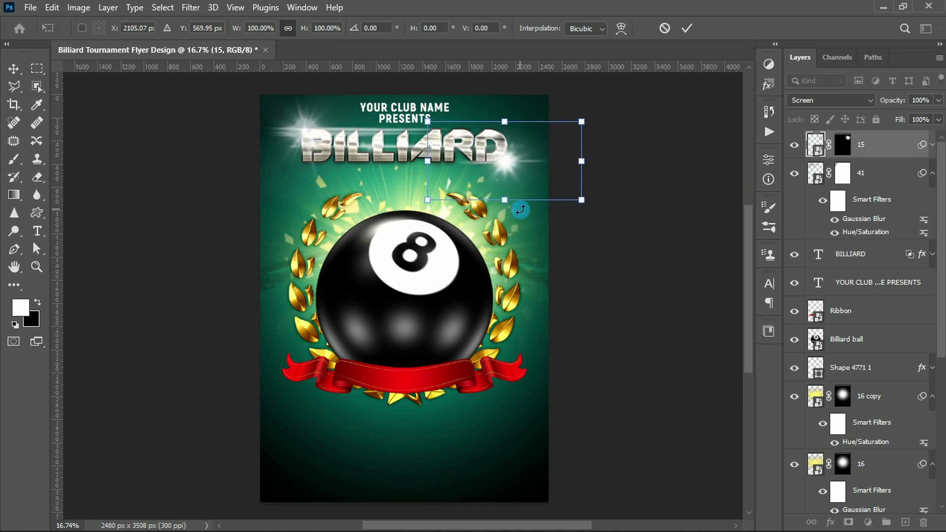
key(shift+Up)
key(shift+Up)
key(shift+Up)
key(shift+Up)
key(shift+Up)
key(shift+Up)
key(shift+Left)
key(Left)
key(Left)
key(Left)
key(Return)
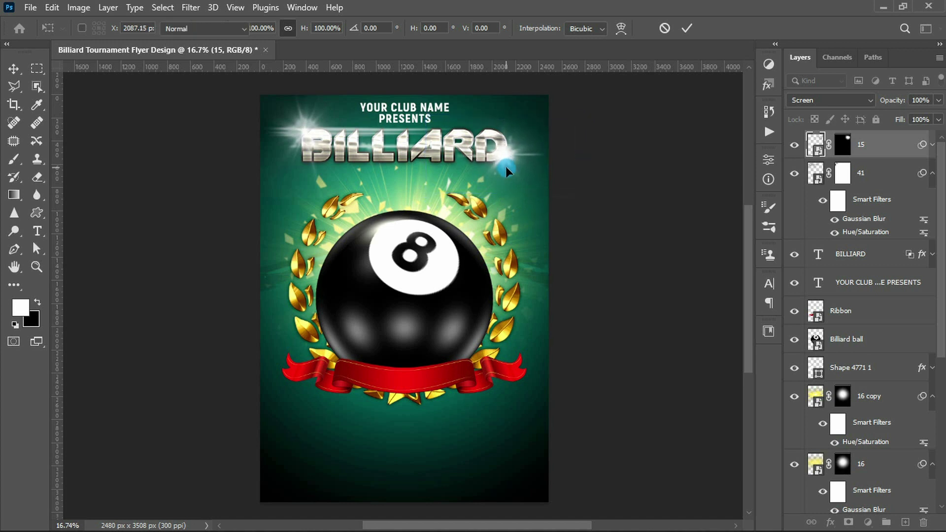
Type 'TOURNAMENT 2022' below BILLIARD in Akrobat at 40 pt
key(b)
key(t)
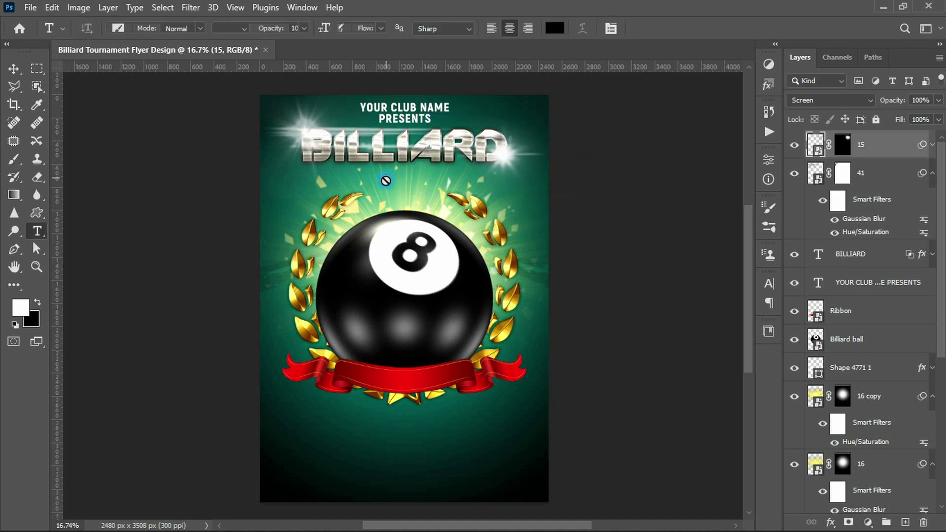
click(386, 177)
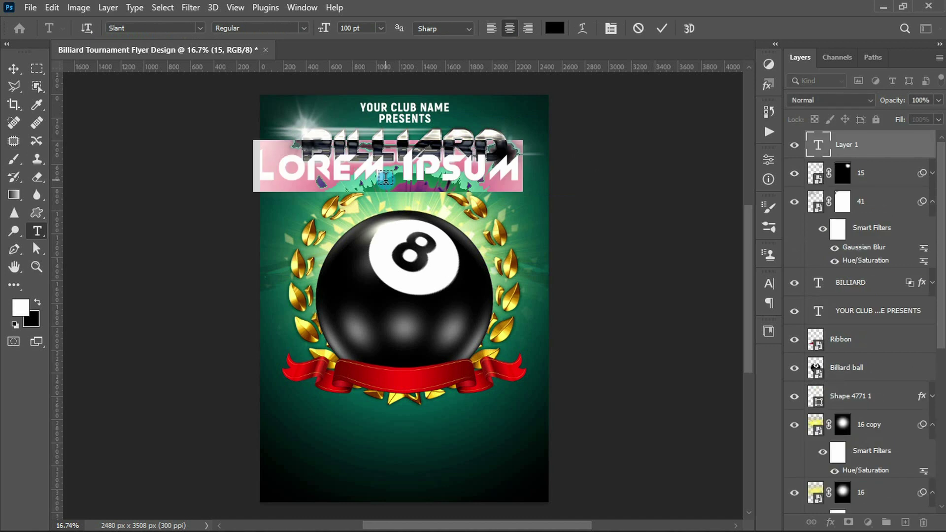
click(769, 283)
click(688, 305)
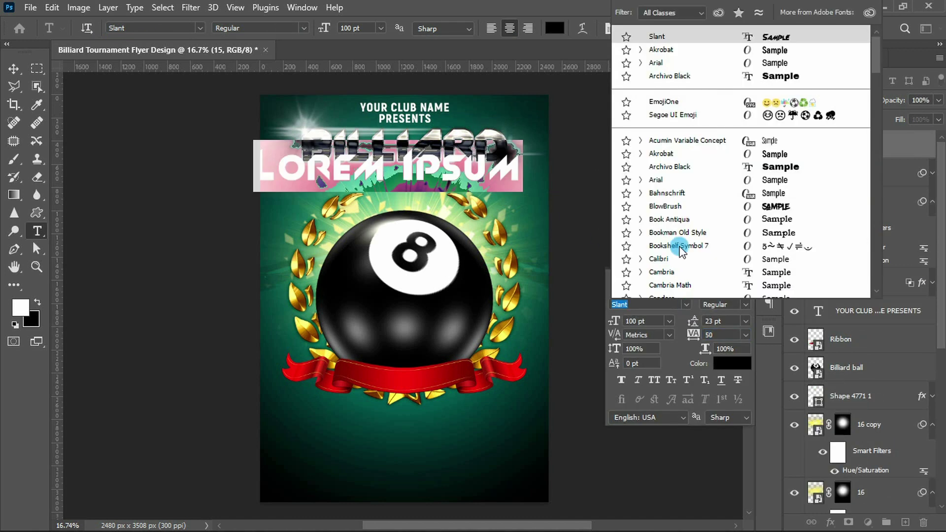
click(651, 66)
click(636, 322)
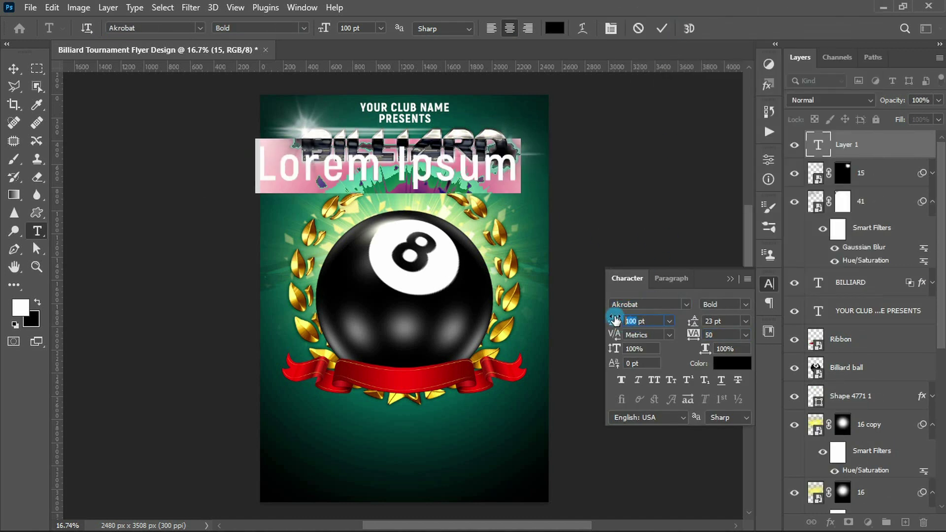
text(40)
key(Tab)
text(0)
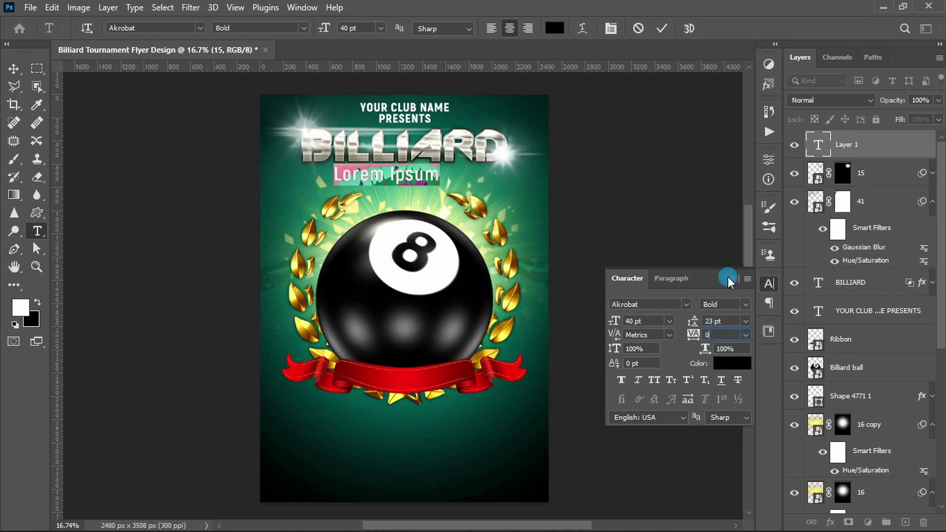
click(731, 279)
key(BackSpace)
text(TOURNAMENT 2022)
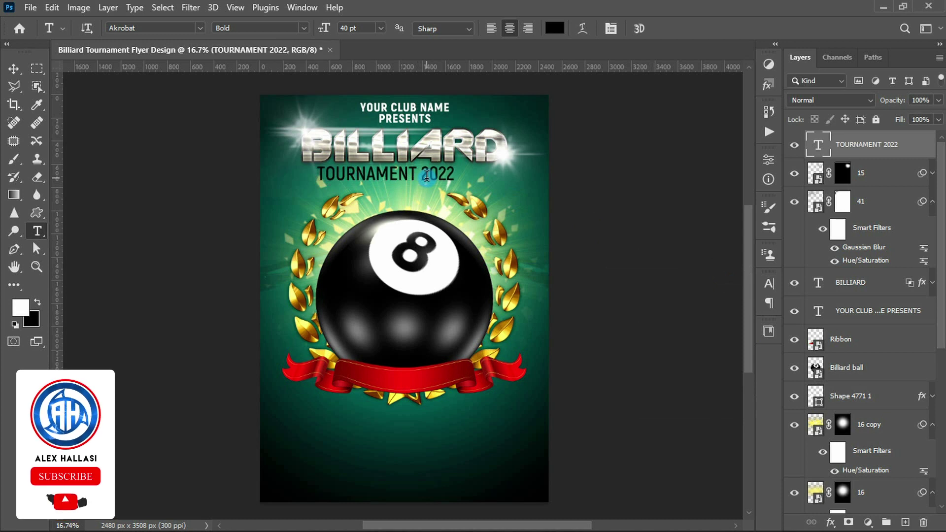
Switch TOURNAMENT 2022 to Akrobat Black weight and apply the gold bevel style
drag(315, 174, 460, 179)
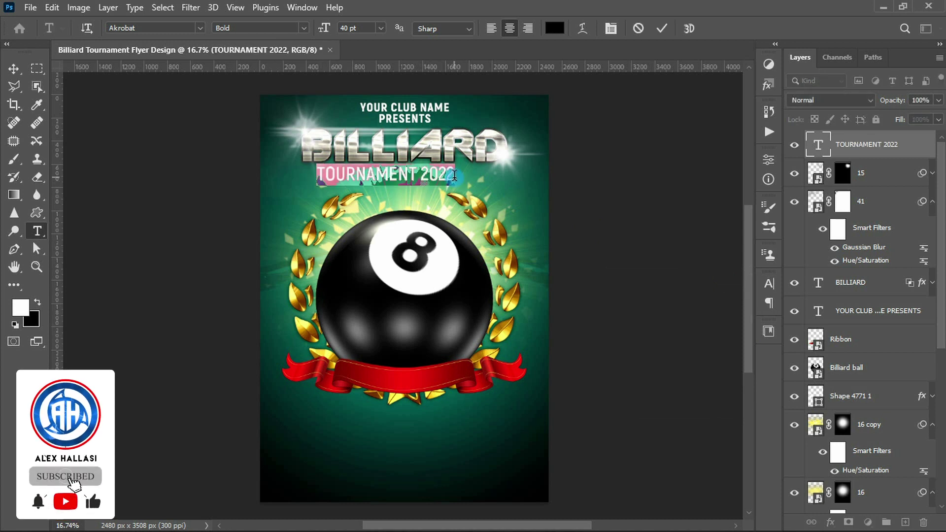
click(304, 28)
click(254, 55)
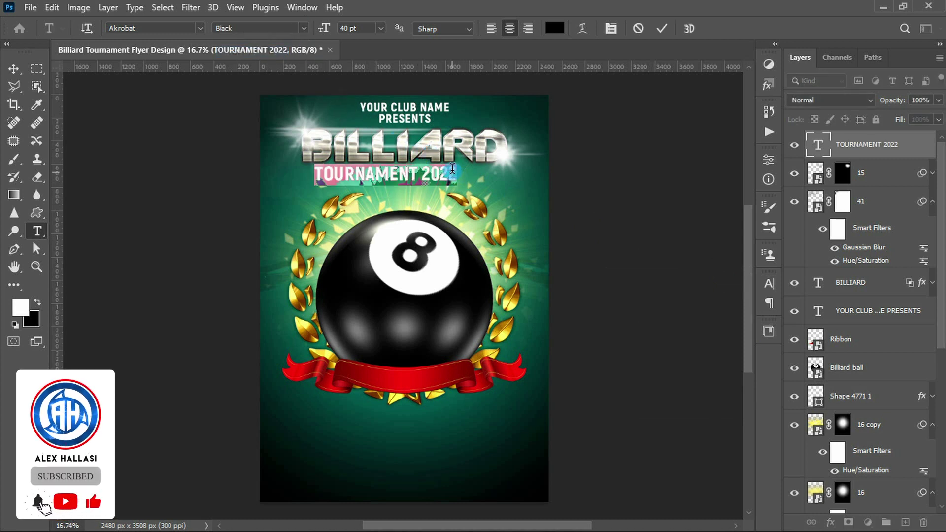
click(451, 165)
key(v)
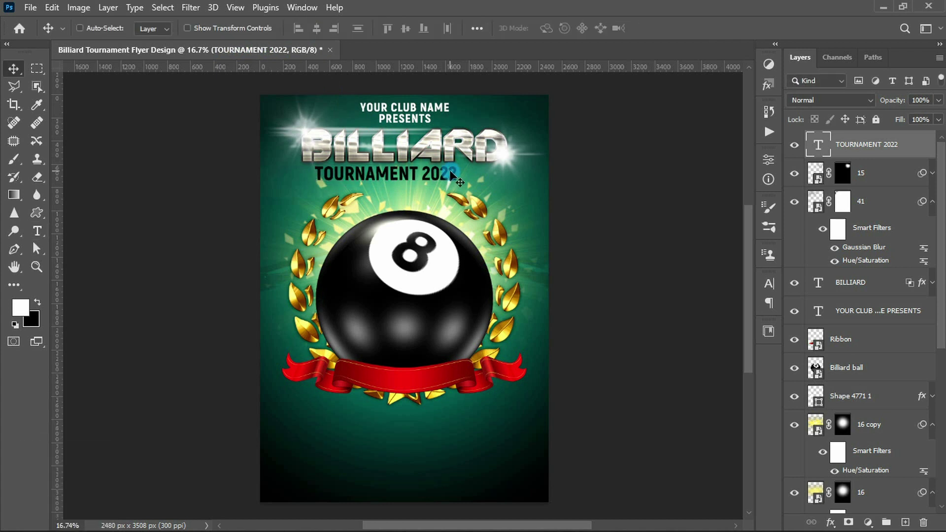
click(768, 85)
click(567, 103)
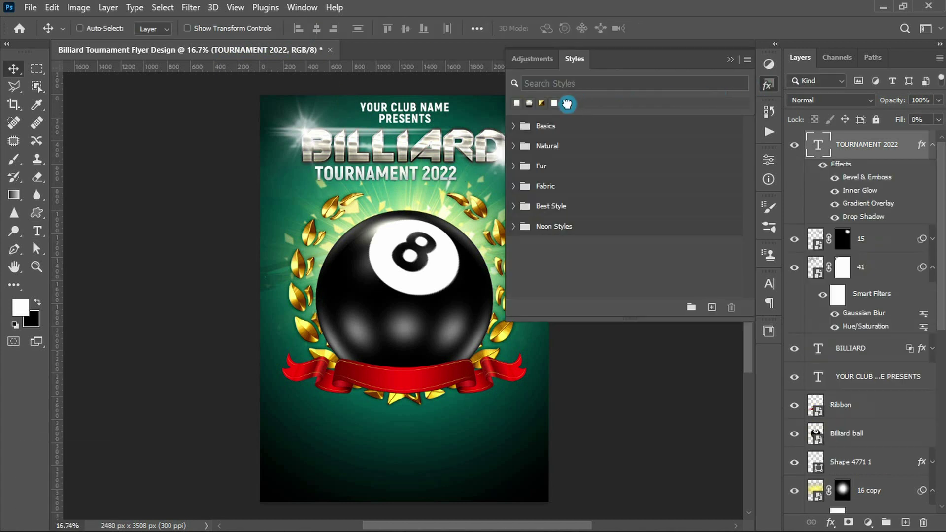
click(731, 59)
Centre TOURNAMENT 2022 horizontally on the canvas and nudge the title group slightly down
key(ctrl+a)
click(317, 28)
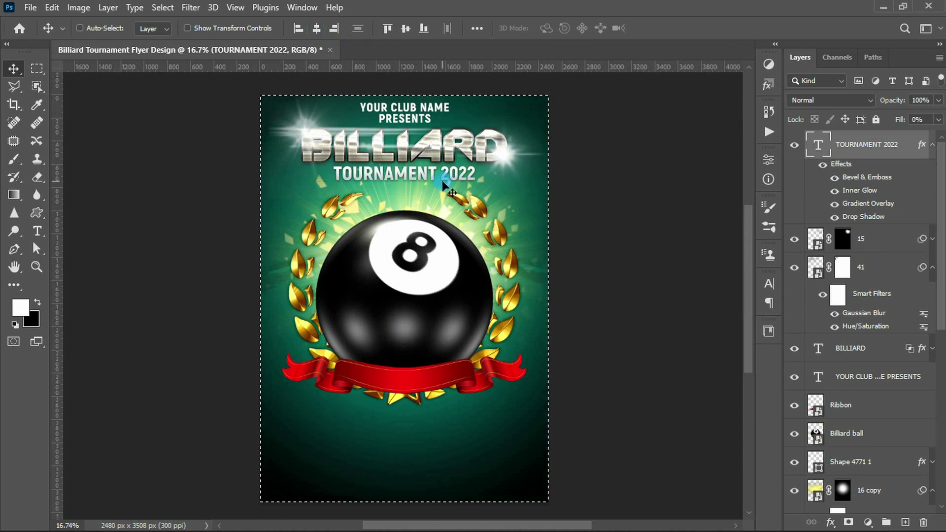
key(ctrl+d)
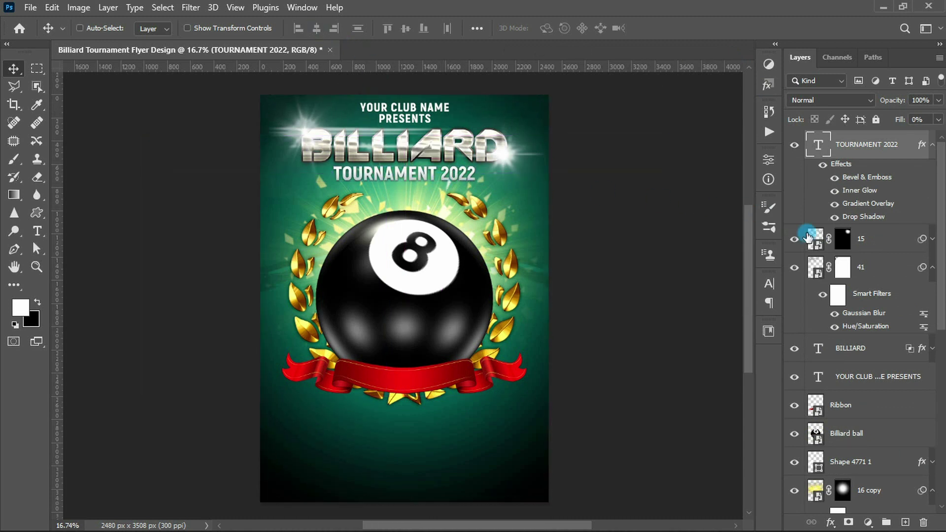
shift+click(872, 348)
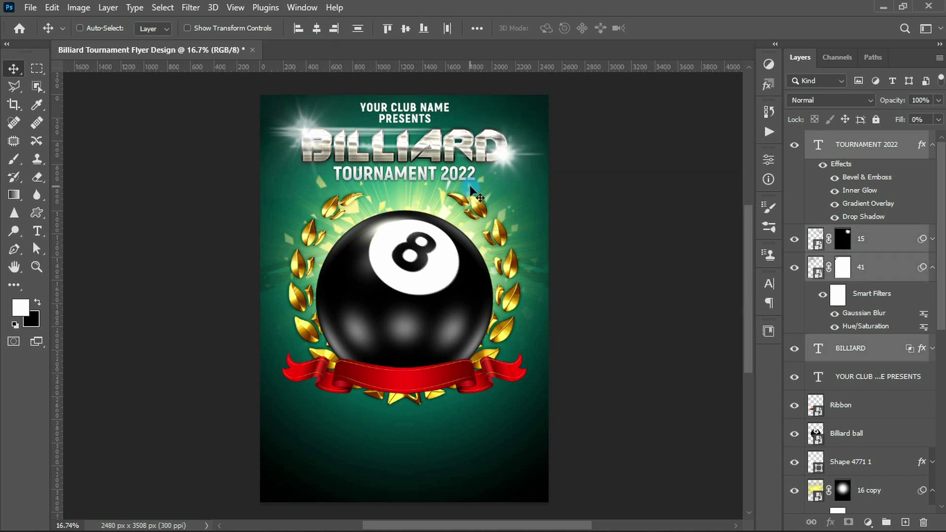
key(shift+Down)
key(shift+Down)
click(858, 145)
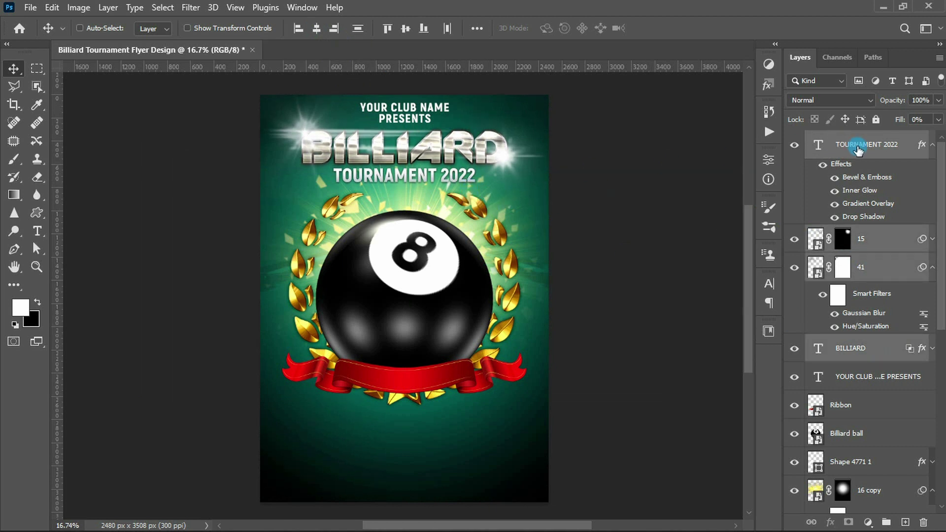
click(14, 251)
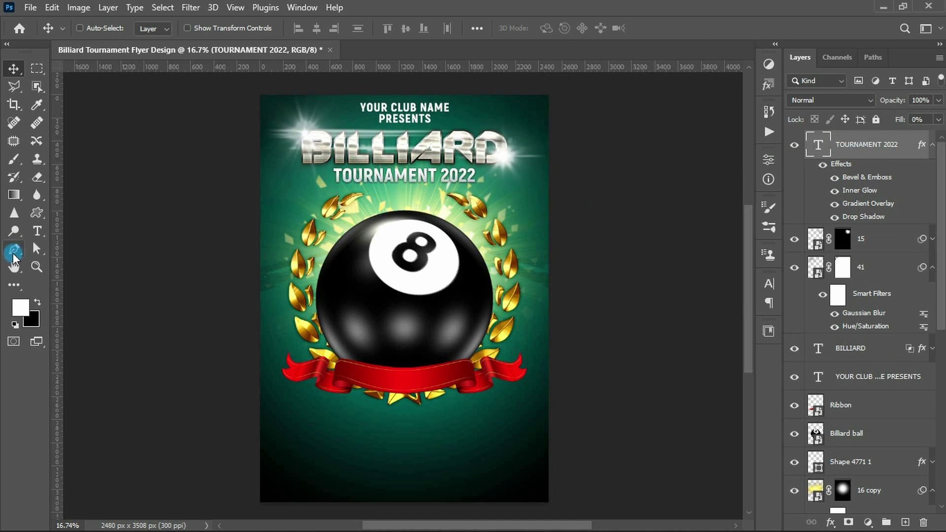
Zoom in and draw a two-anchor pen path following the red ribbon's gentle arc
scroll(394, 389, up, 1)
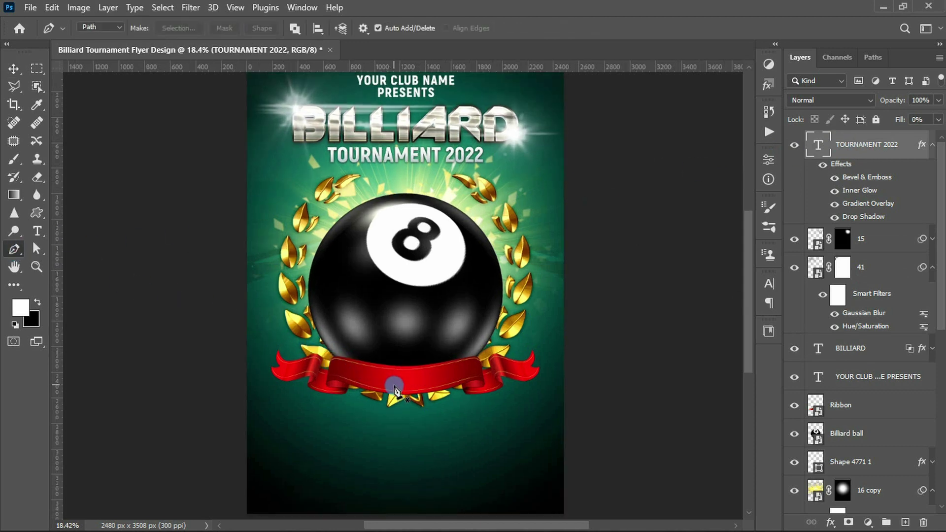
scroll(394, 390, up, 2)
scroll(394, 389, up, 1)
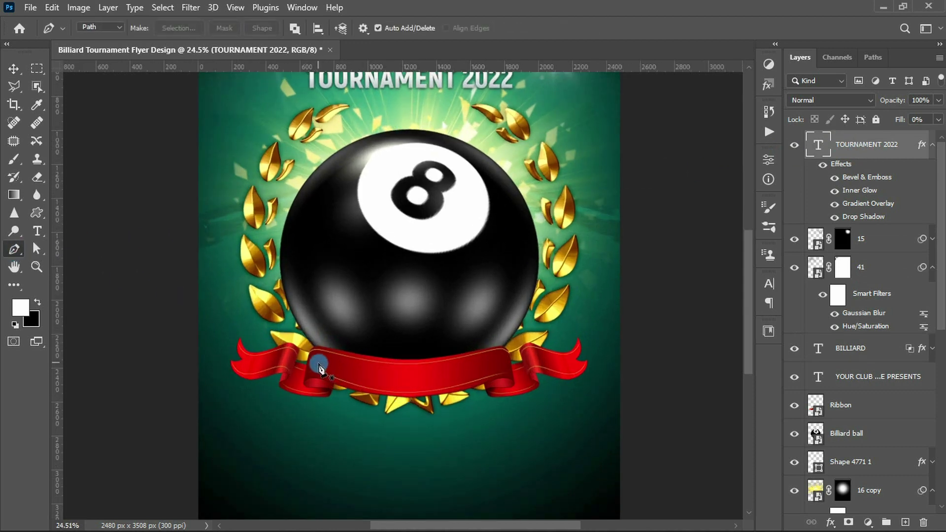
click(320, 364)
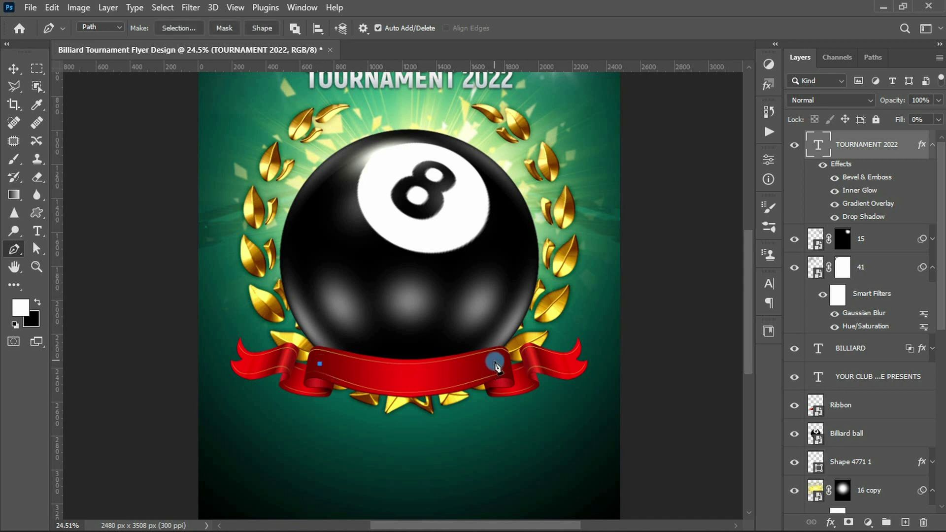
drag(496, 362, 587, 311)
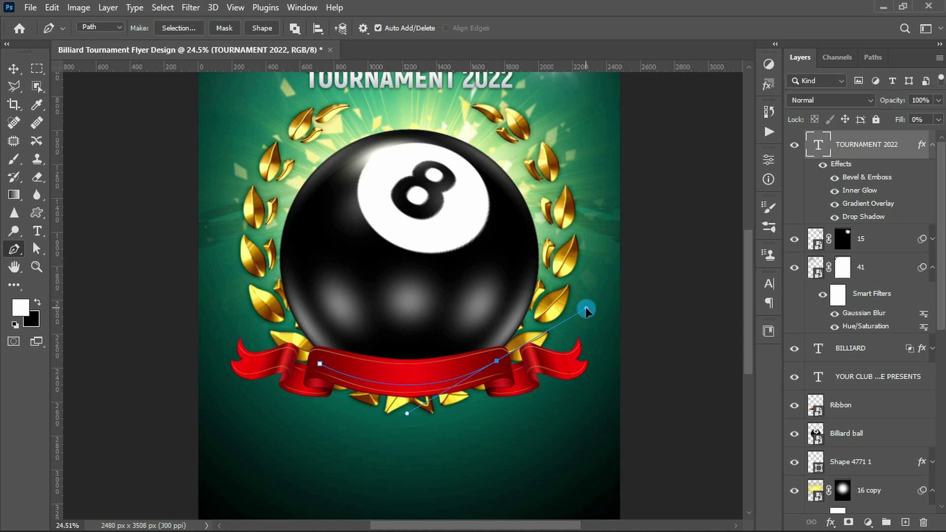
alt+click(497, 362)
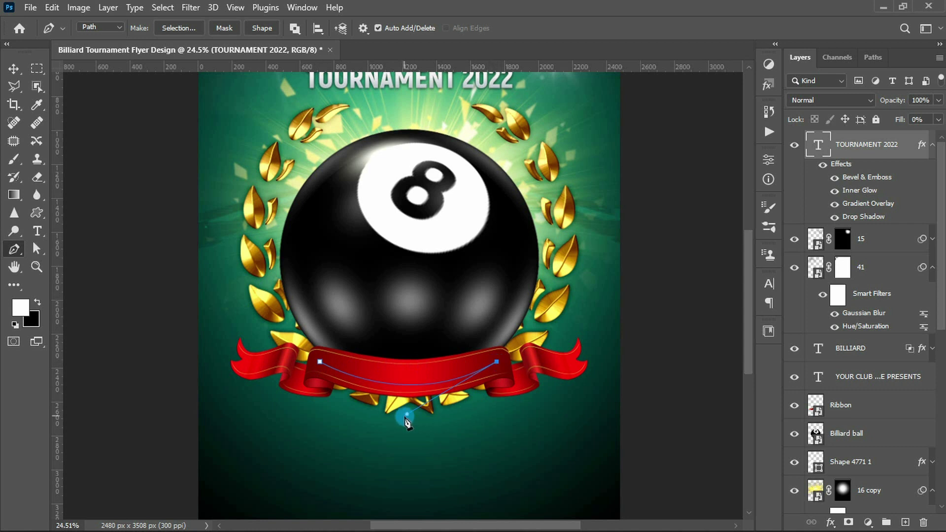
drag(409, 415, 403, 410)
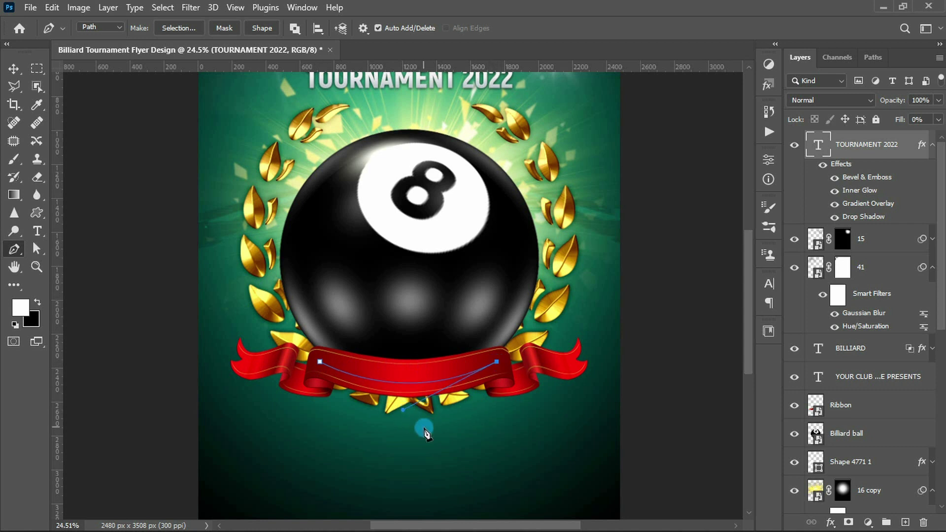
drag(404, 410, 410, 404)
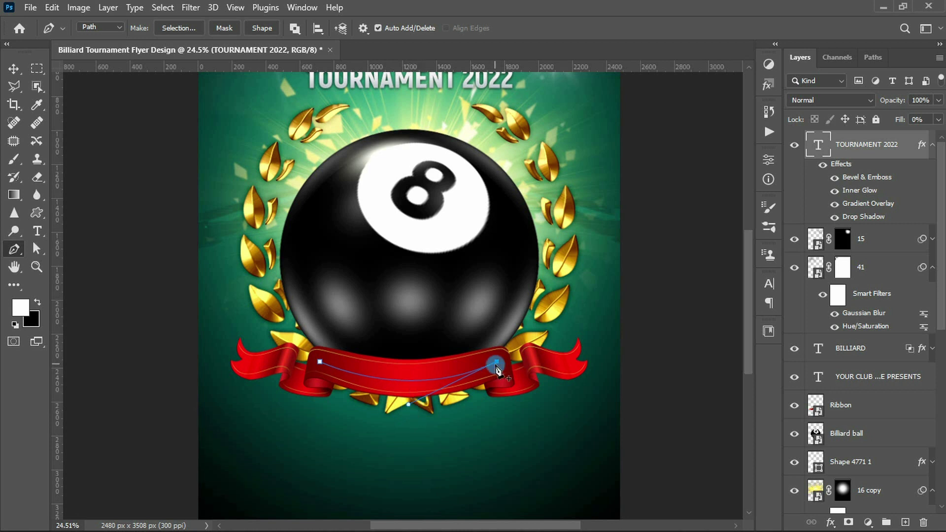
click(37, 230)
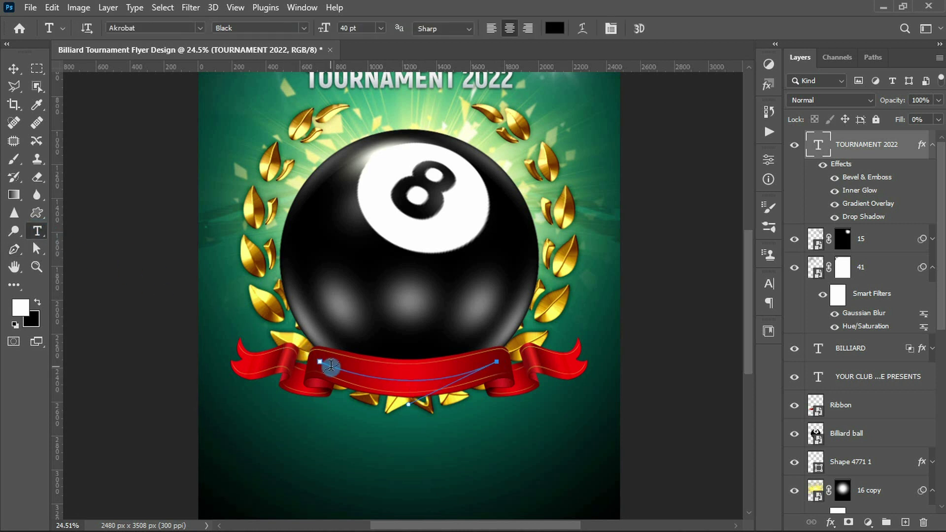
Start slogan text on the ribbon path and reduce its font size
click(335, 365)
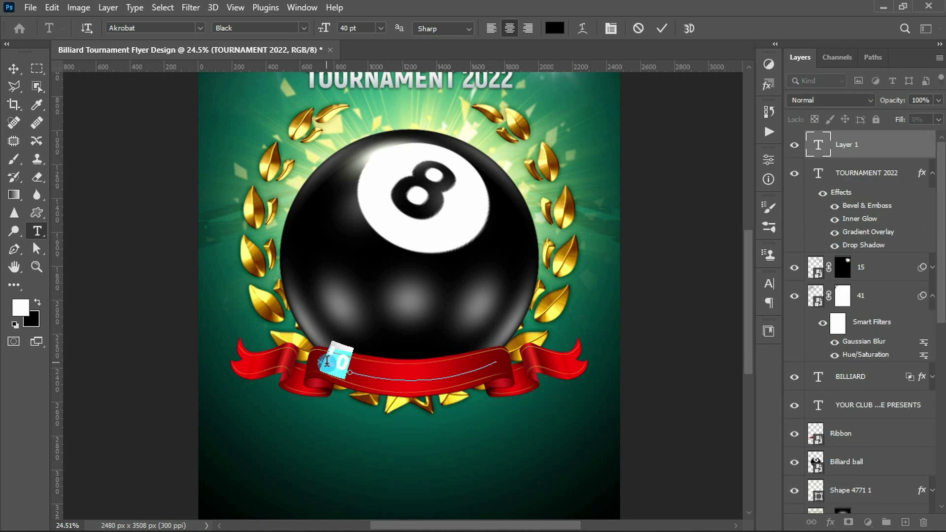
click(769, 284)
click(639, 322)
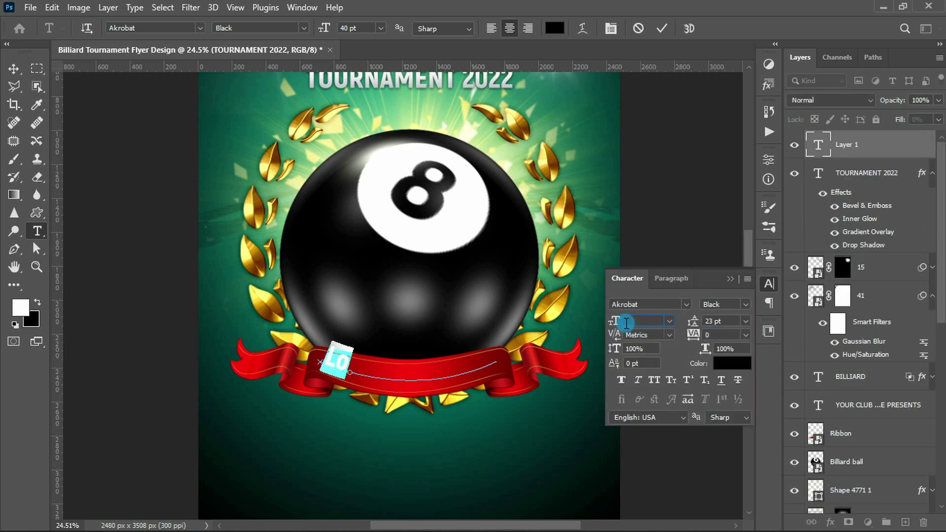
text(6)
key(Tab)
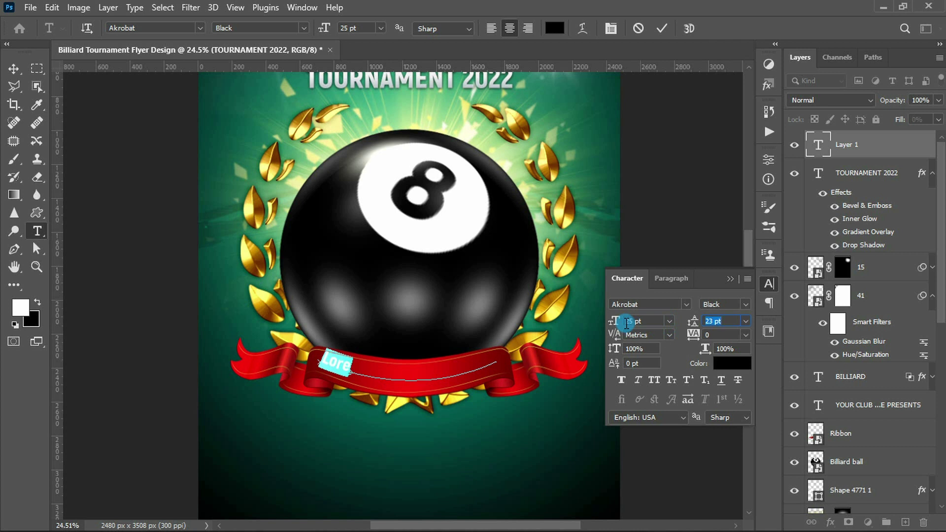
click(730, 278)
click(357, 368)
text(COM)
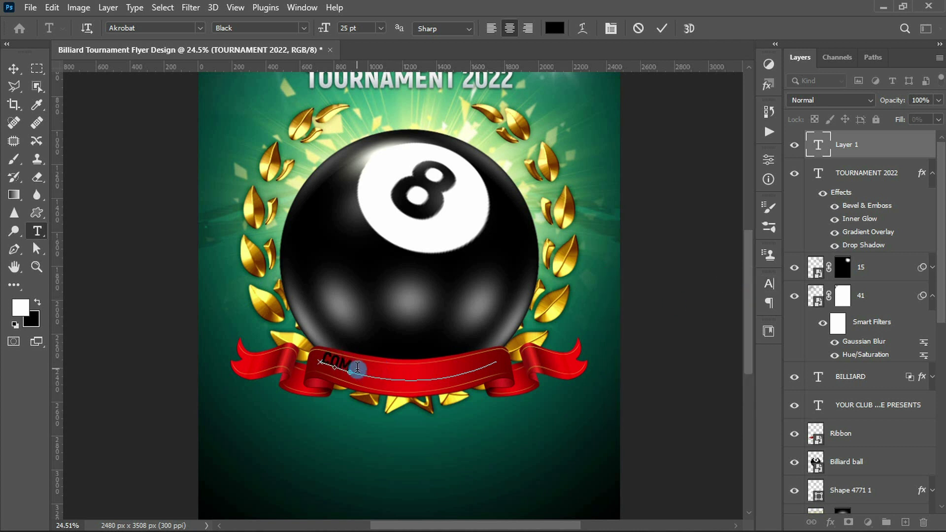
Drag the path text's end point across the ribbon to extend the slogan's space
click(39, 250)
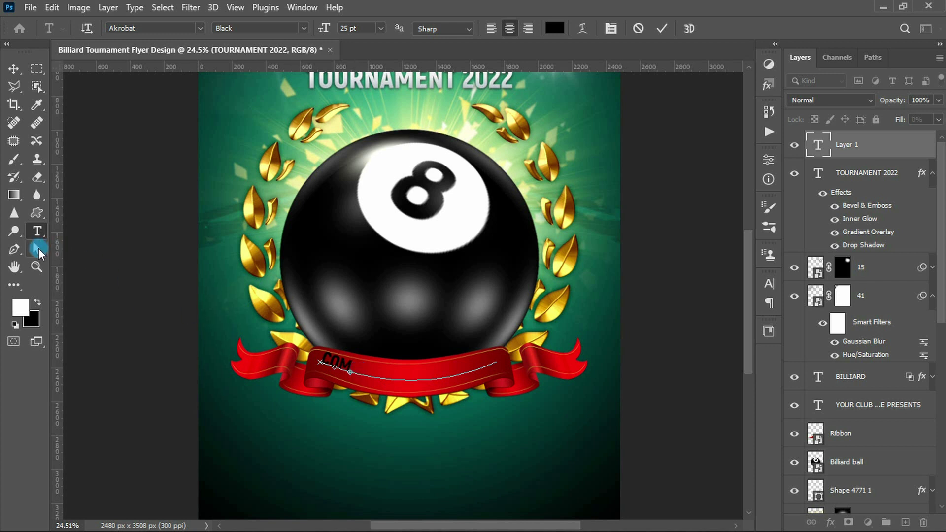
click(81, 253)
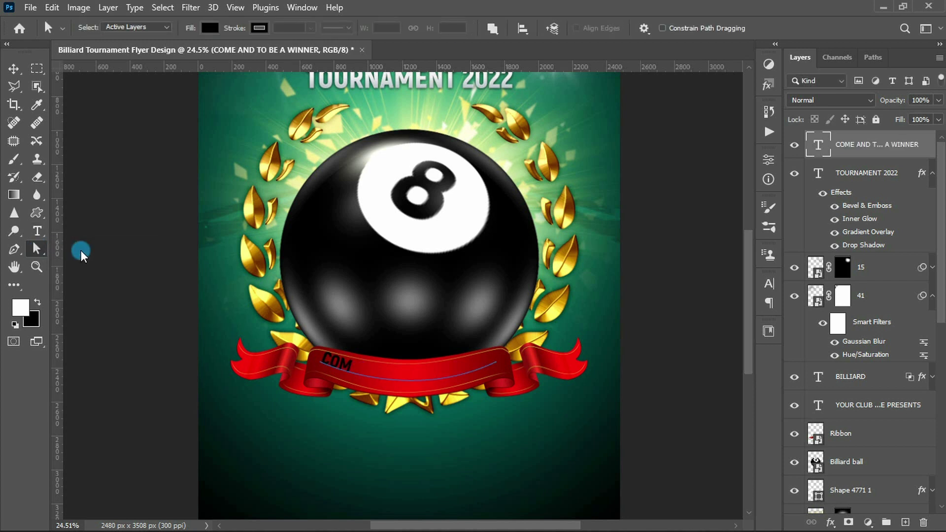
mouse_move(330, 360)
mouse_down()
mouse_move(380, 376)
mouse_move(492, 365)
mouse_up()
click(448, 384)
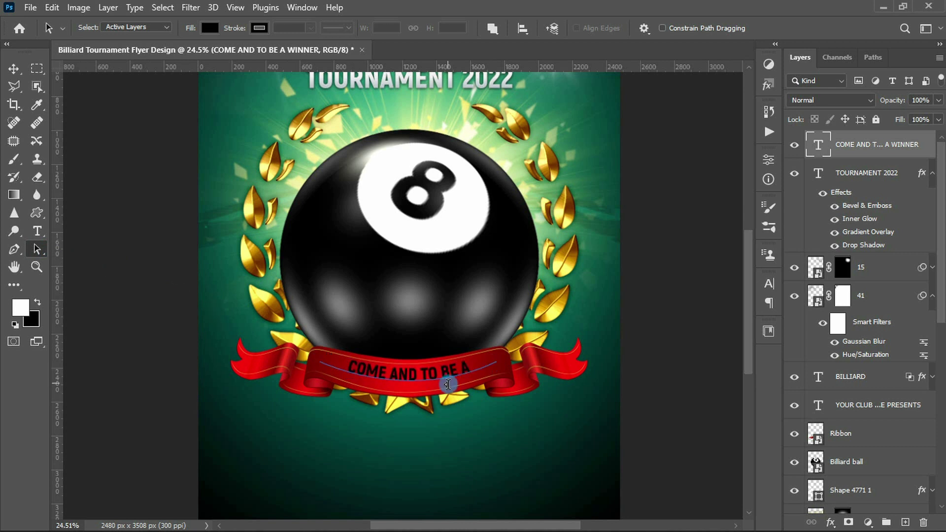
Resize the whole slogan to 24 pt so WINNER fits on the ribbon
click(37, 231)
drag(348, 369, 481, 368)
click(769, 284)
drag(617, 322, 613, 325)
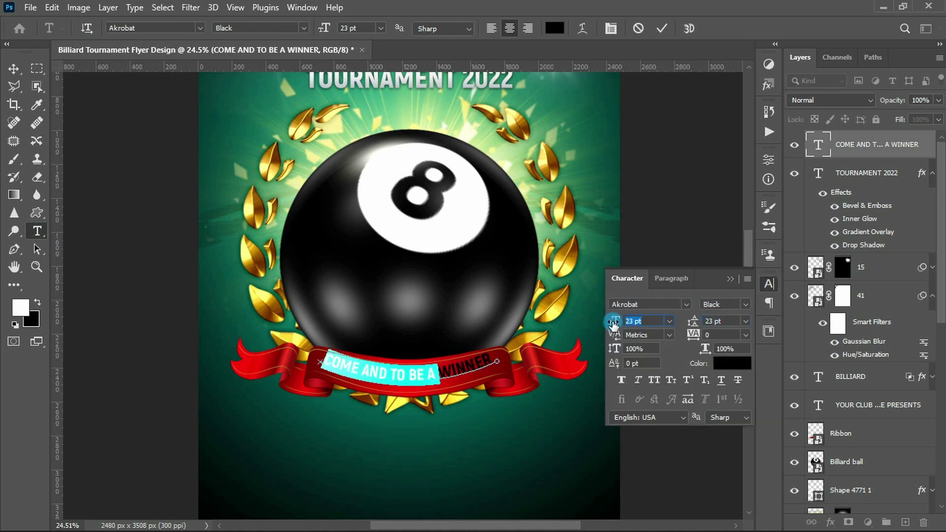
click(436, 375)
key(ctrl+a)
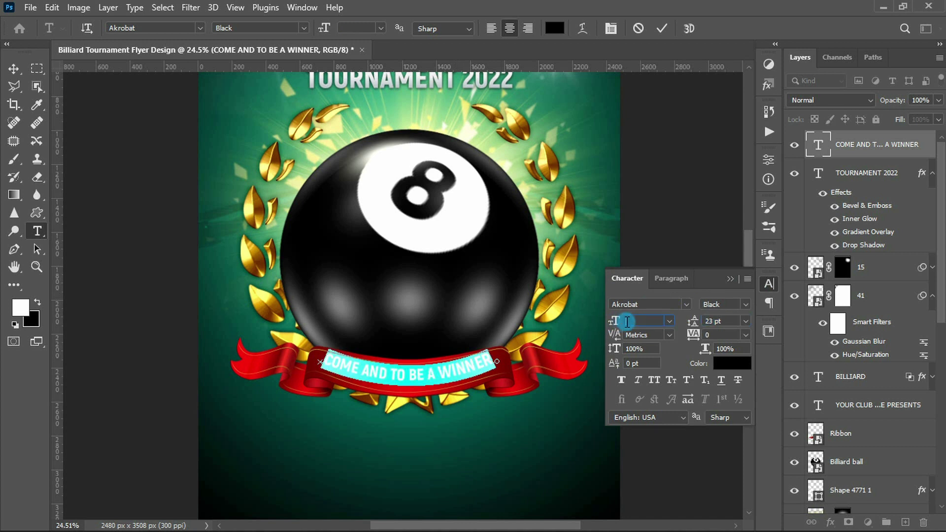
text(25)
key(Return)
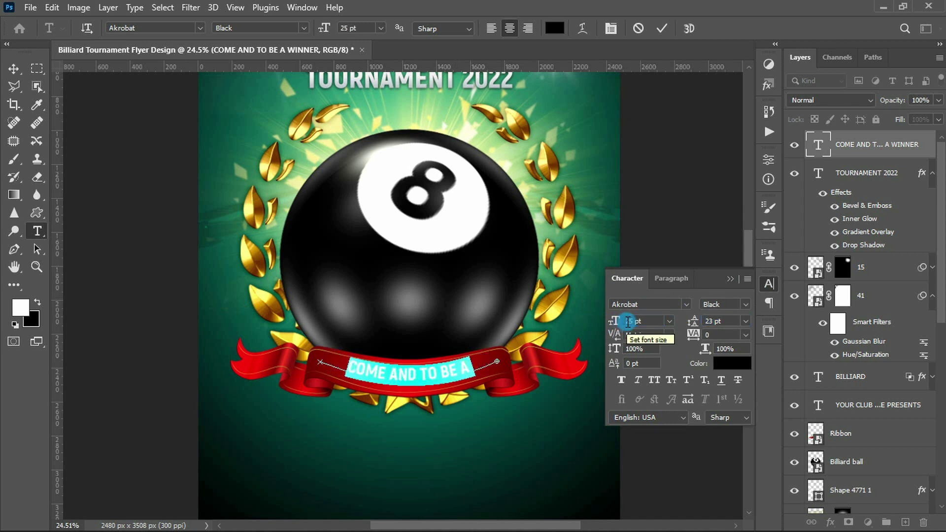
key(Down)
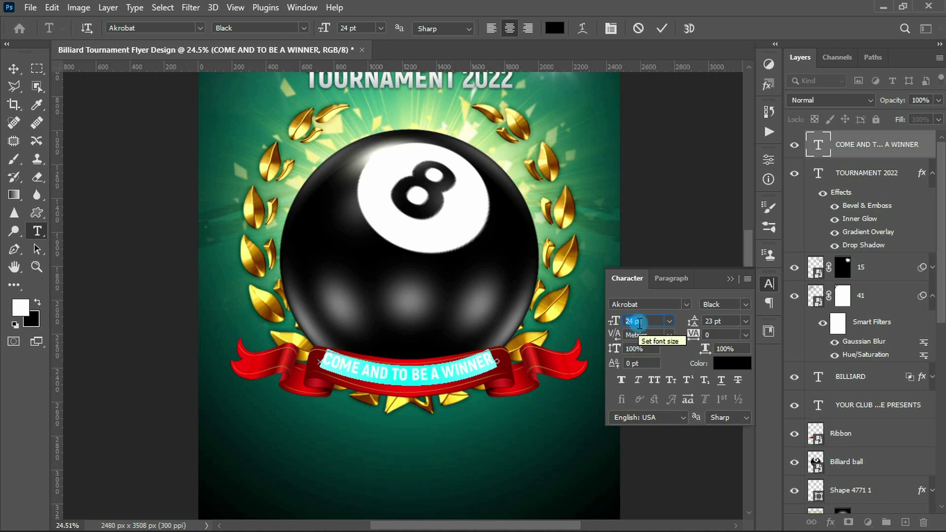
key(Down)
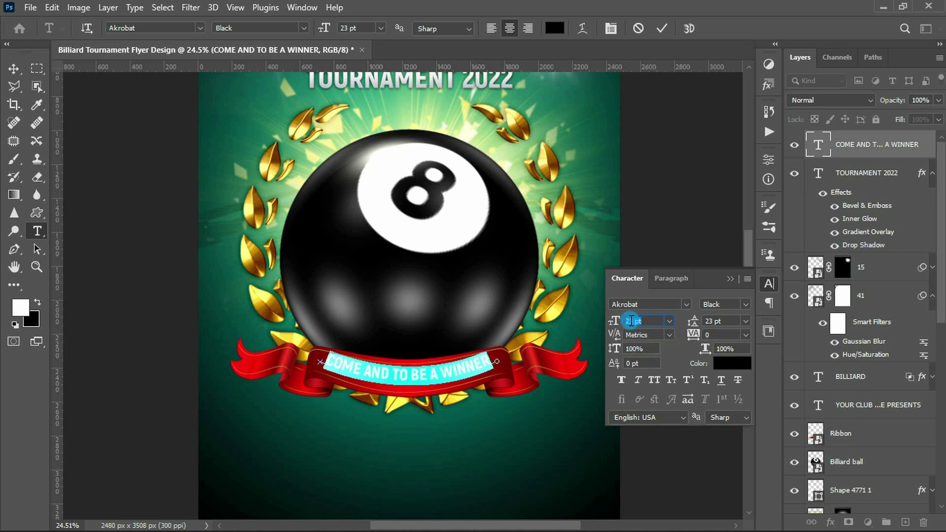
key(Up)
click(730, 281)
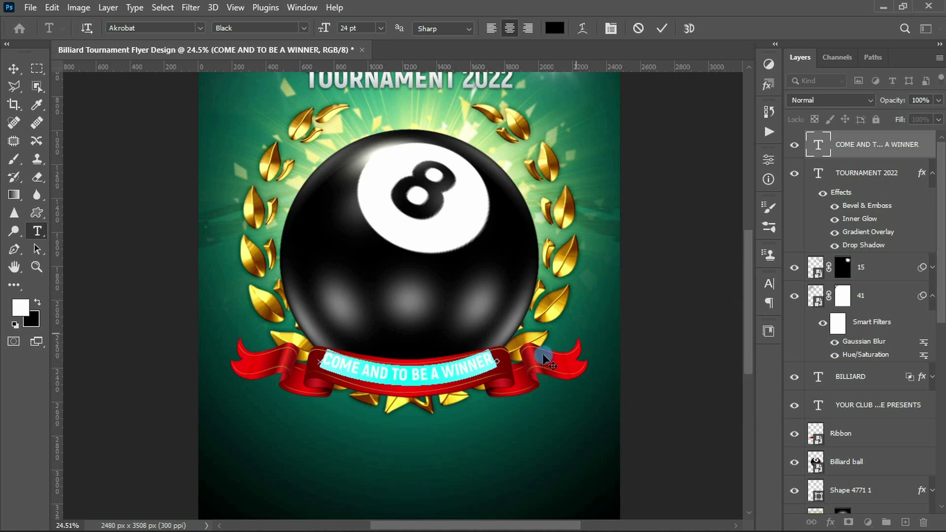
click(422, 390)
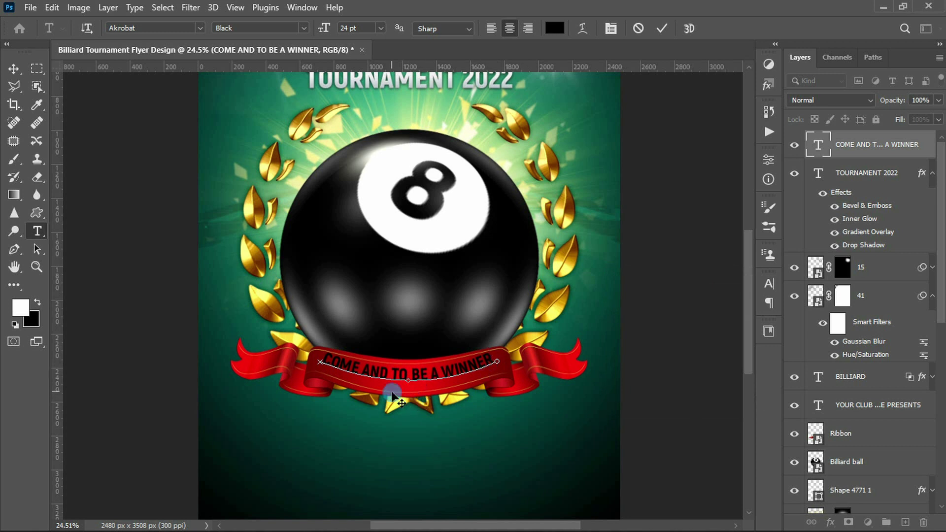
Lower the text path's right end and bend it to follow the ribbon
right_click(37, 249)
click(74, 246)
click(502, 370)
drag(499, 373, 499, 375)
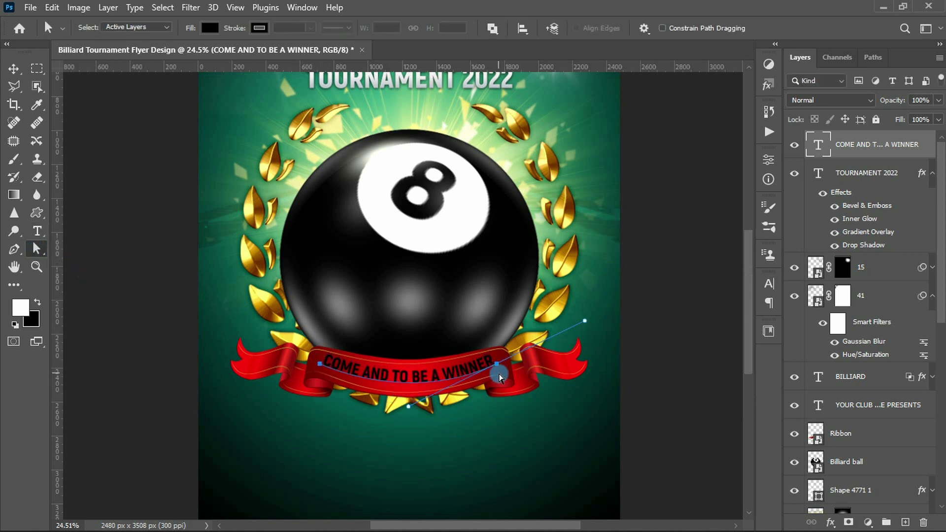
drag(409, 408, 407, 407)
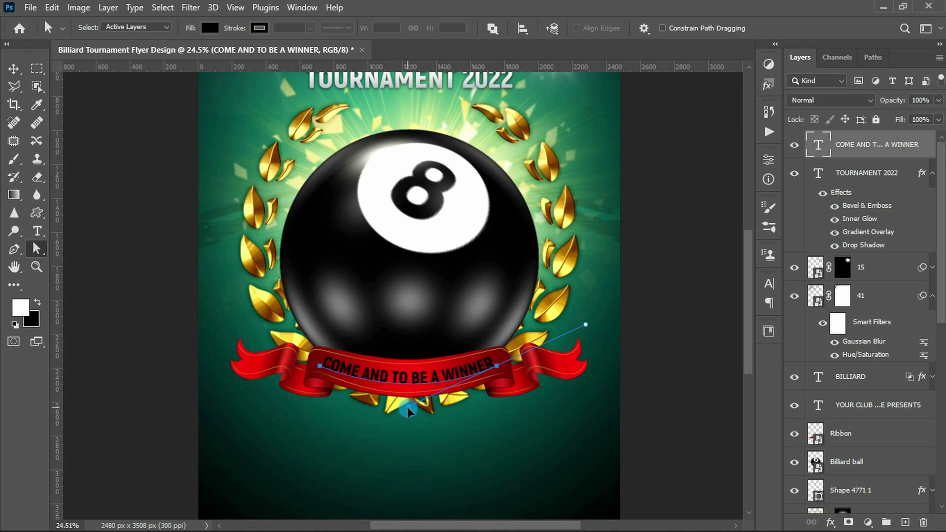
Colour the COME AND TO BE A WINNER slogan white
click(37, 231)
drag(321, 366, 494, 343)
click(554, 29)
click(500, 96)
click(800, 97)
key(ctrl+Return)
Zoom out and place a new text line near the bottom of the flyer
key(v)
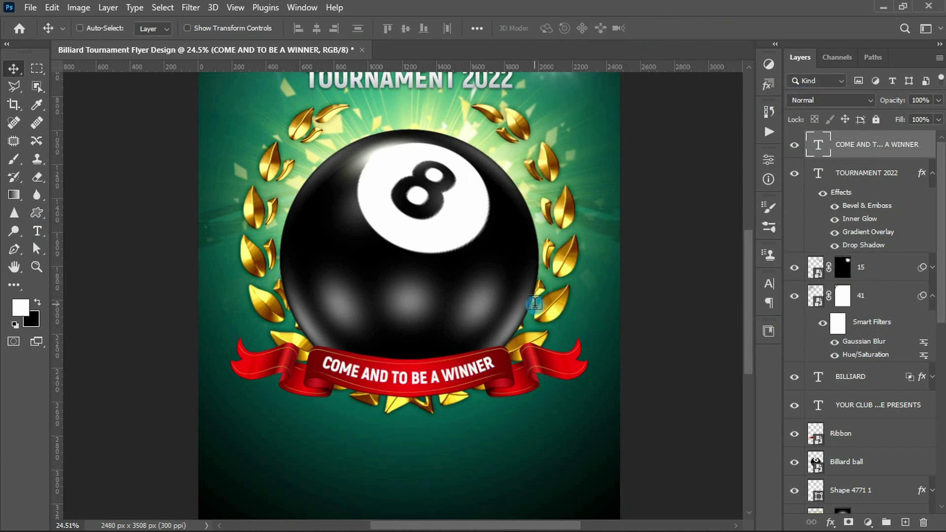
scroll(537, 303, down, 2)
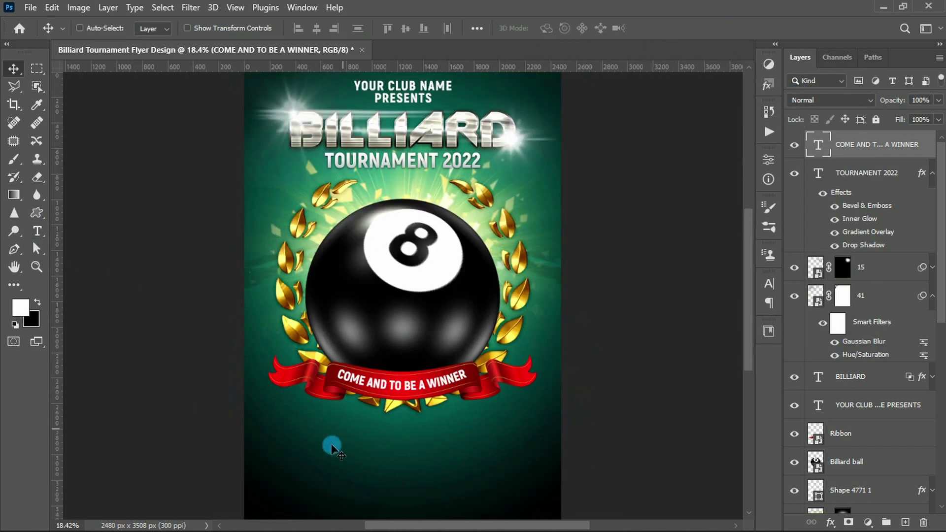
key(t)
click(318, 458)
click(769, 284)
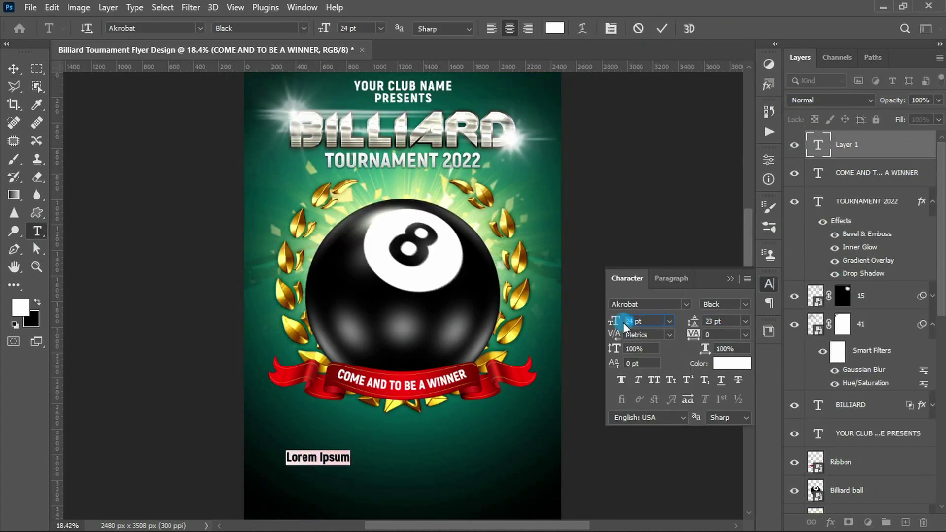
Type TOTAL PRICE at 25 pt and shift it up and right
click(730, 279)
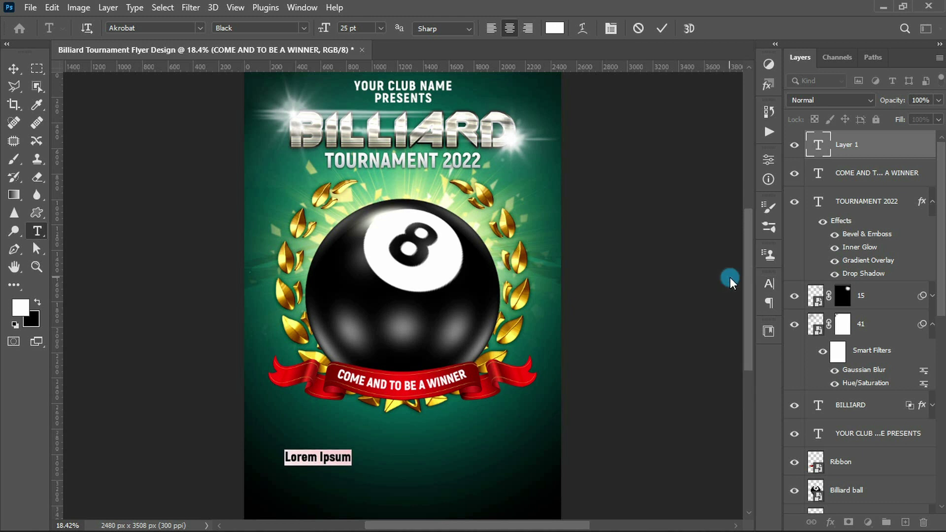
text(TOT)
drag(353, 458, 360, 444)
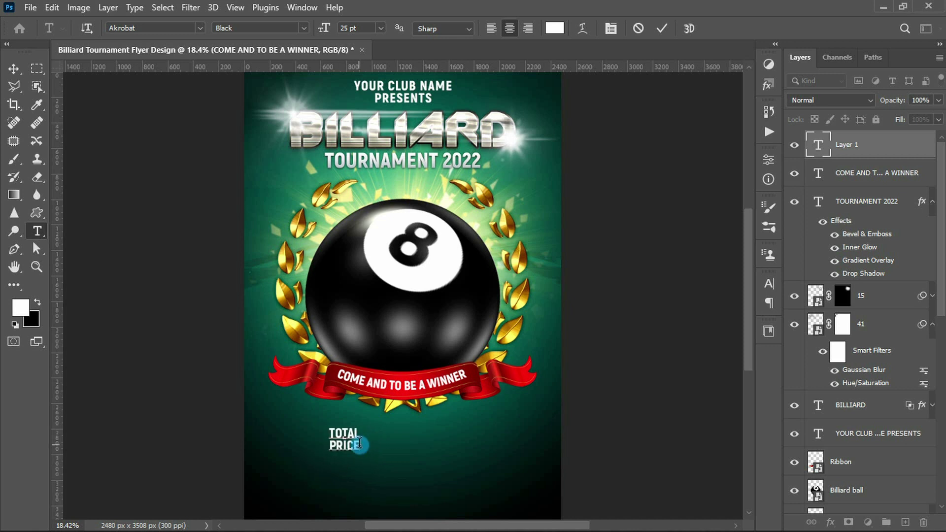
key(ctrl+Return)
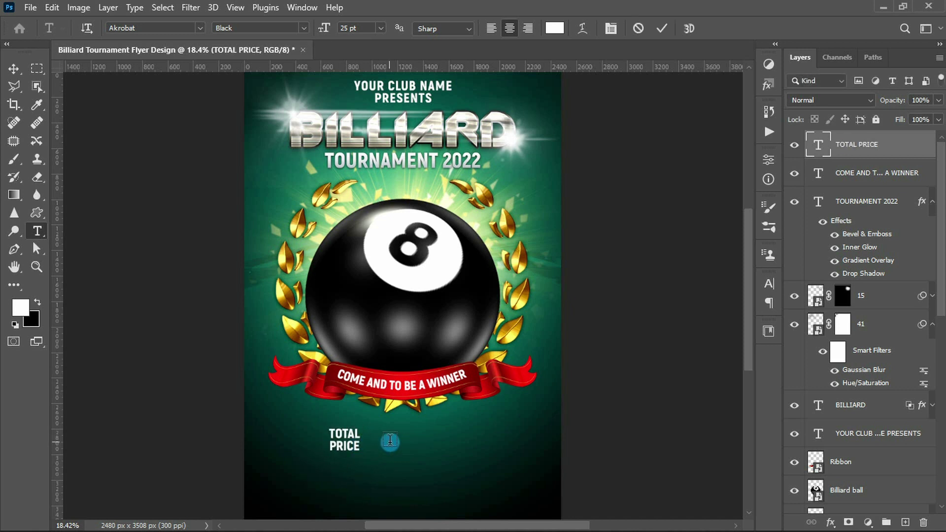
Add a '$ 100.00' text line at 50 pt beside TOTAL PRICE
click(390, 439)
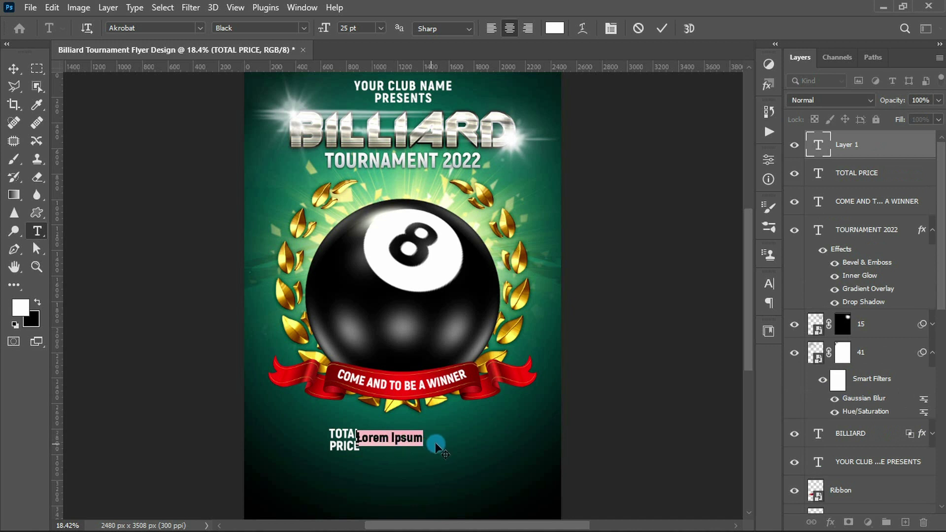
drag(394, 440, 417, 440)
click(769, 283)
click(637, 323)
text(50)
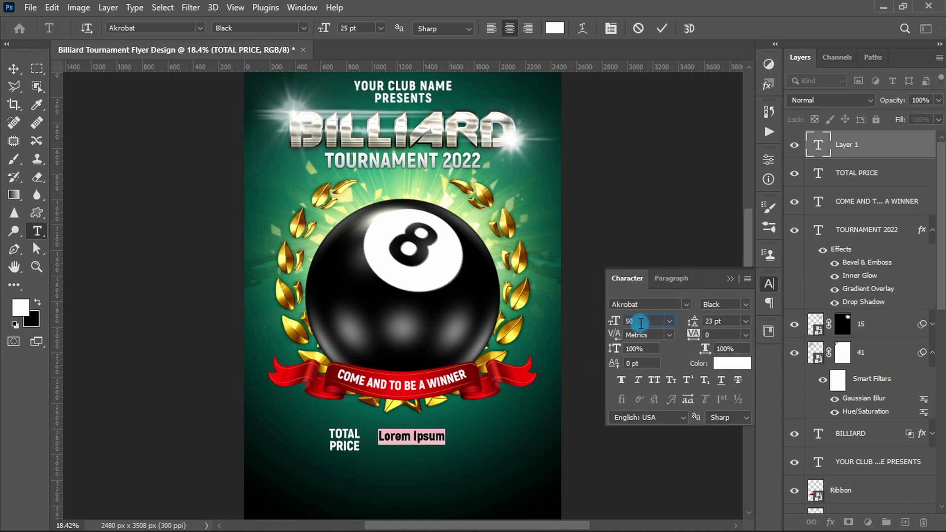
click(729, 282)
drag(465, 436, 491, 436)
text($ 100.00)
key(ctrl+Return)
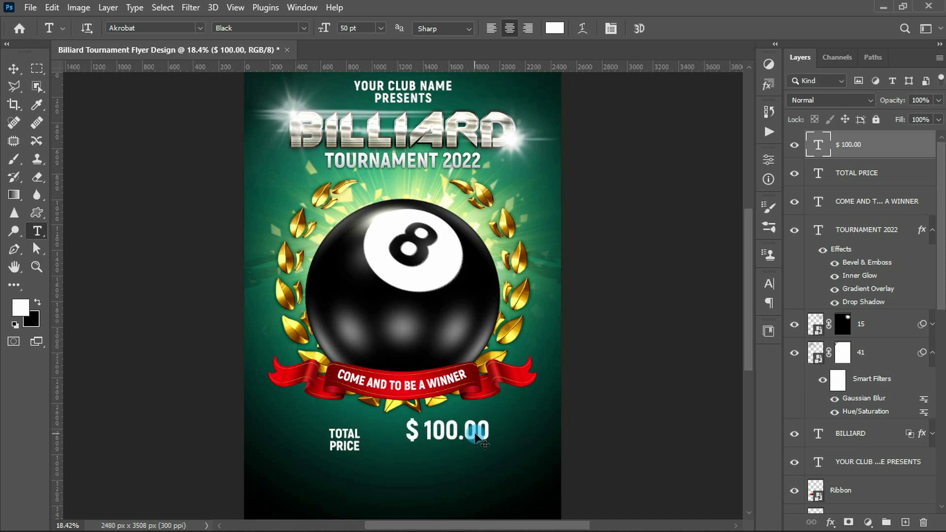
Move $ 100.00 so it sits level with TOTAL PRICE
key(v)
drag(427, 446, 408, 447)
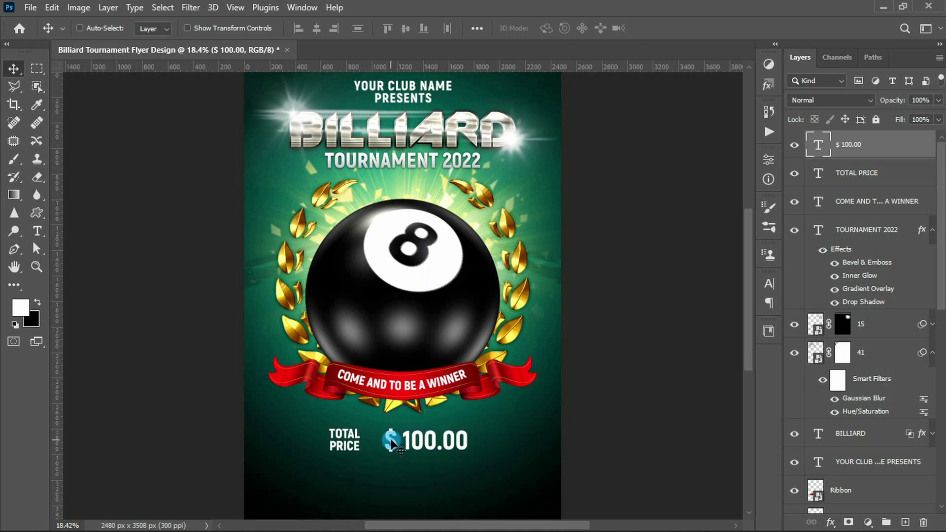
ctrl+click(818, 174)
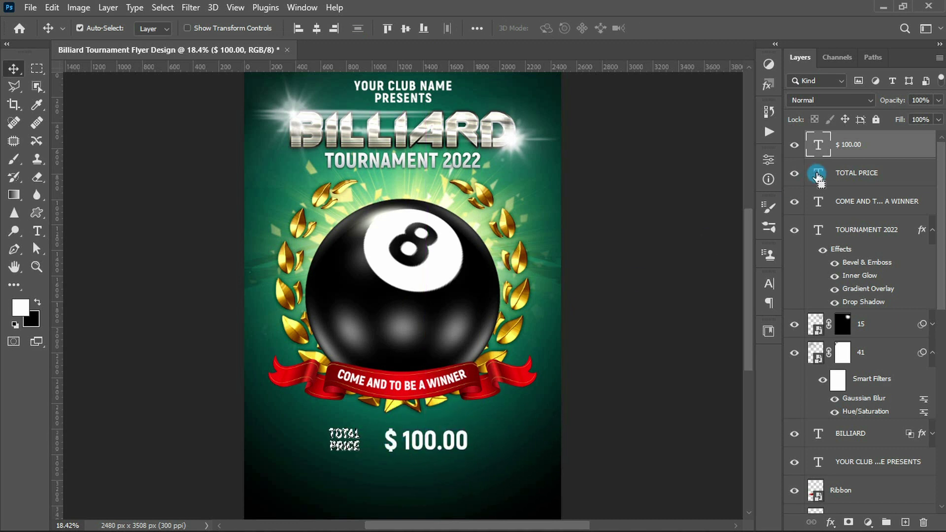
click(457, 417)
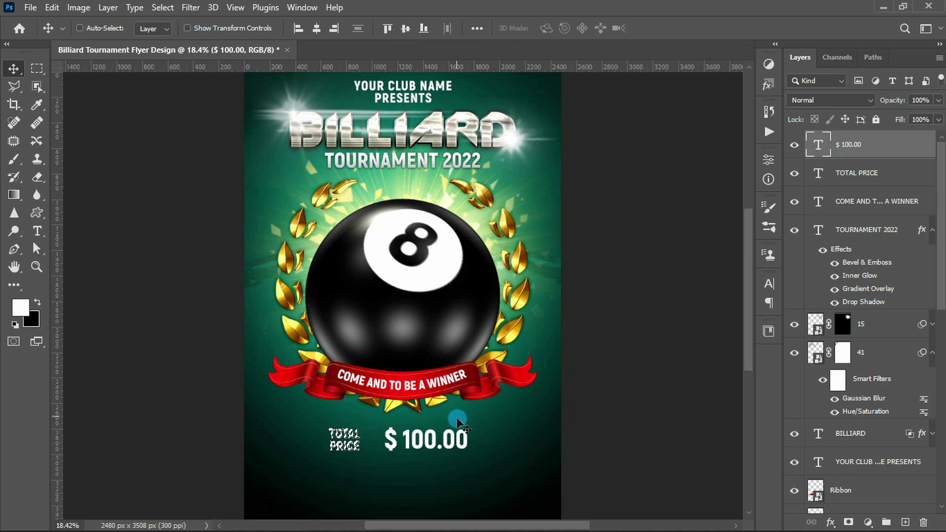
drag(409, 441, 394, 442)
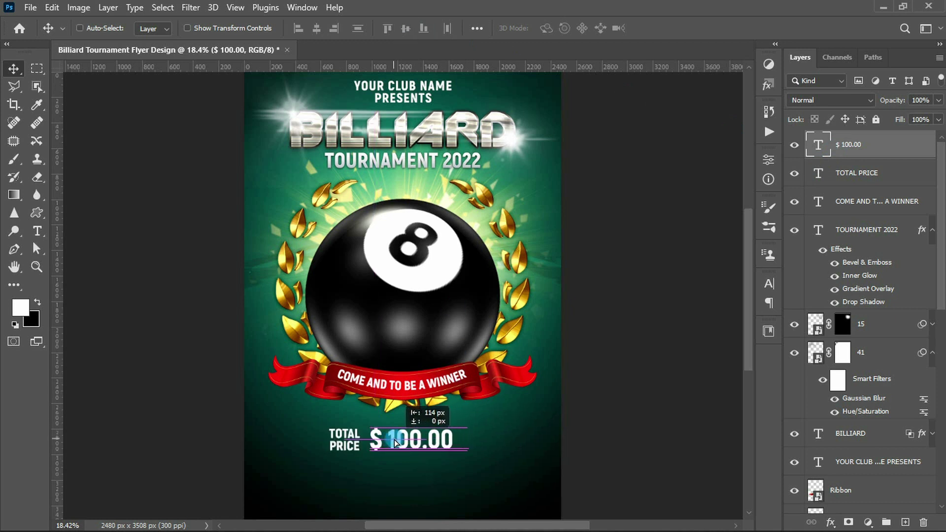
Group TOTAL PRICE and $ 100.00 and centre the group horizontally on the flyer
ctrl+click(845, 173)
key(ctrl+g)
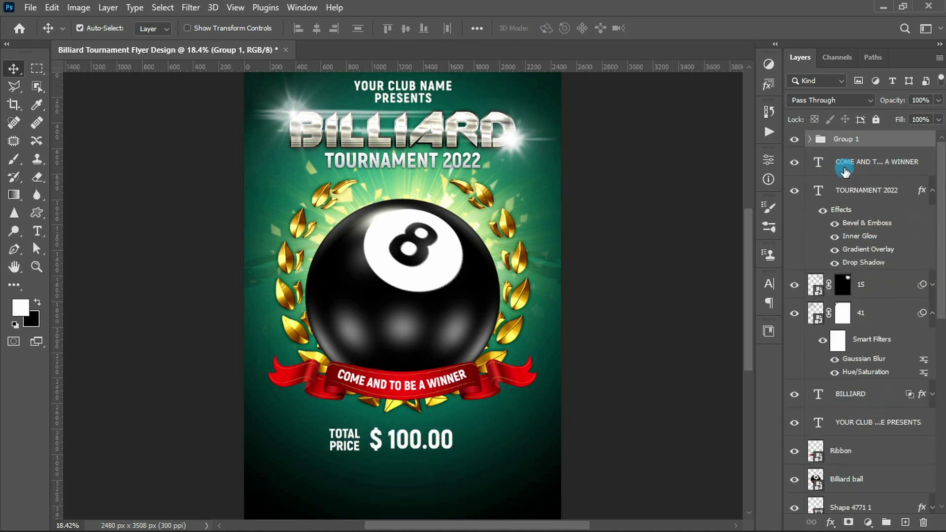
key(ctrl+a)
click(317, 28)
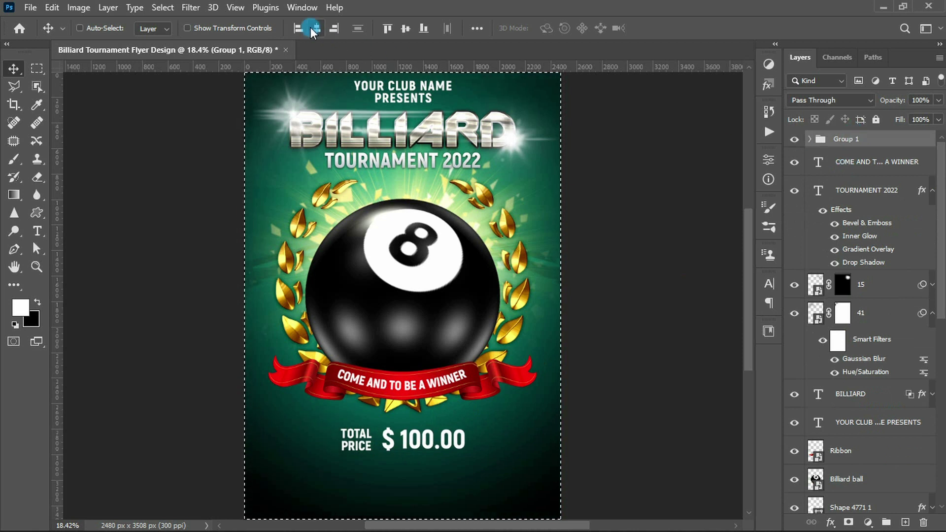
key(ctrl+d)
Give $ 100.00 the gold preset style and nudge the price group up slightly
click(810, 139)
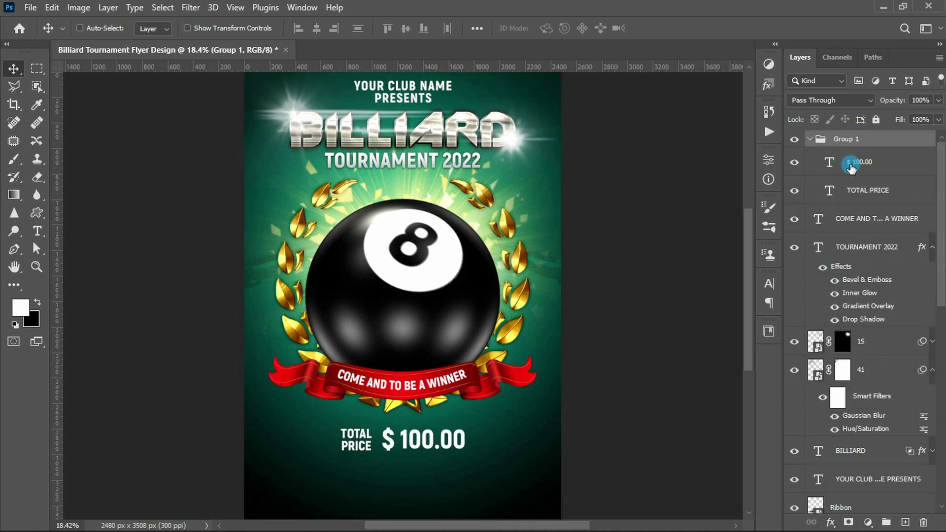
click(850, 165)
click(769, 85)
click(567, 104)
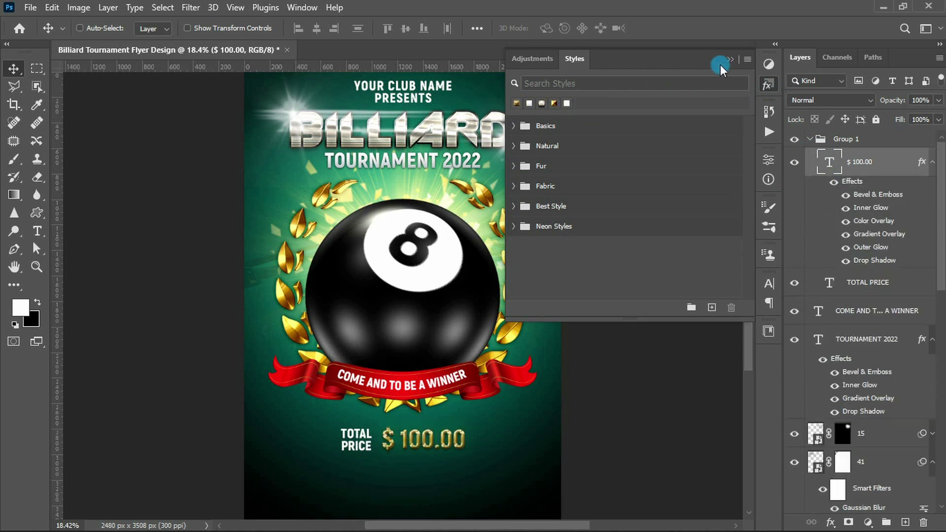
click(764, 85)
click(931, 169)
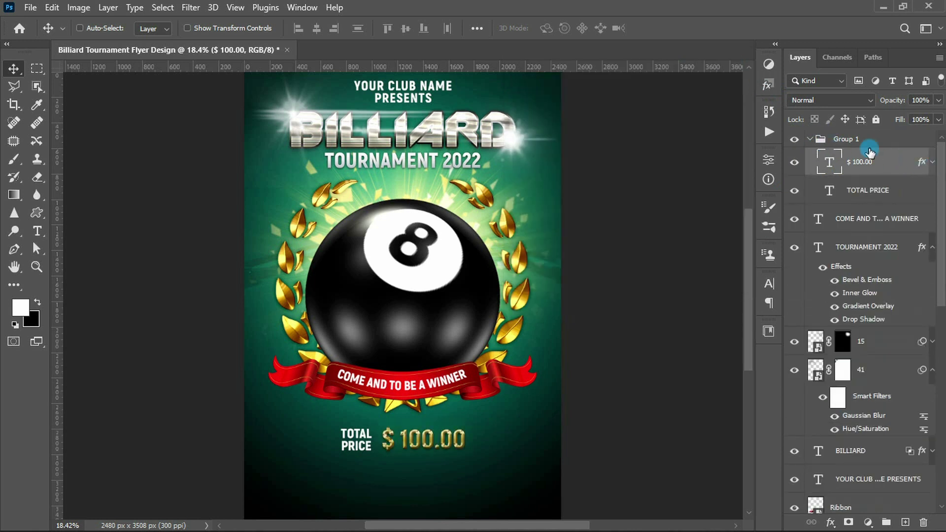
click(854, 140)
click(810, 139)
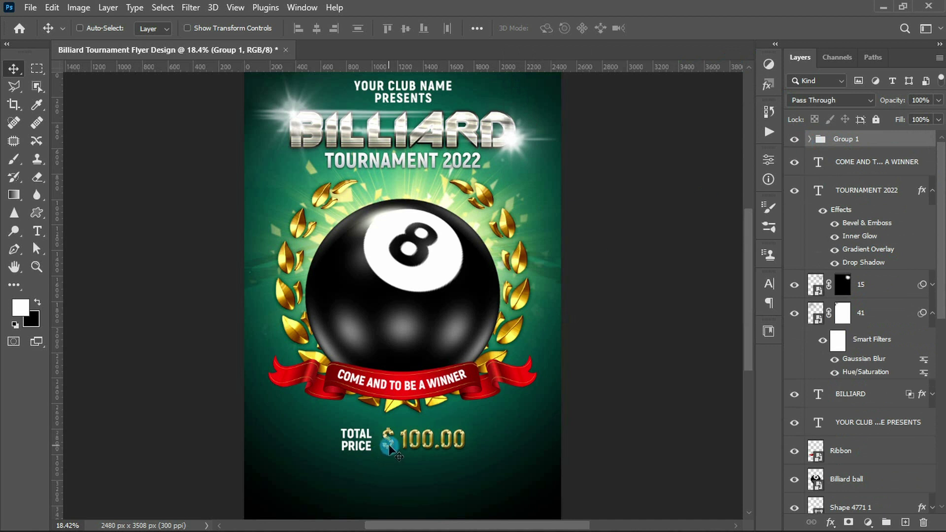
key(shift+Up)
key(shift+Up)
key(shift+Up)
key(shift+Up)
key(shift+Up)
key(shift+Up)
key(shift+Up)
Start a text line below the price with 25 pt size, 23 pt leading and 50 tracking
key(t)
click(339, 470)
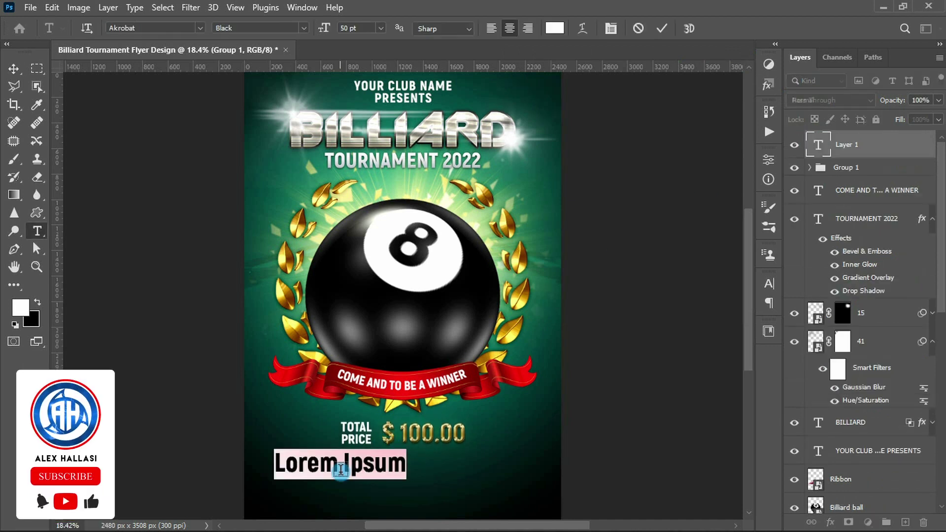
click(768, 283)
click(636, 321)
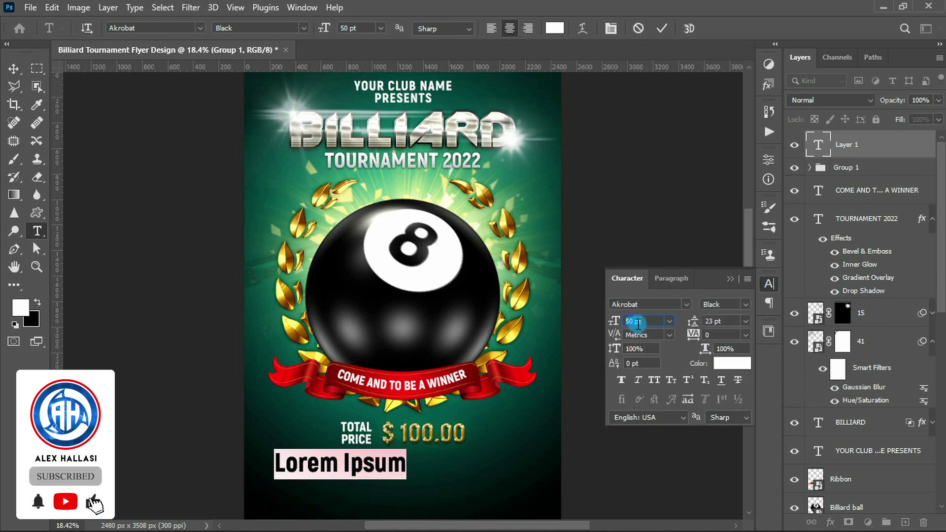
text(25)
key(Tab)
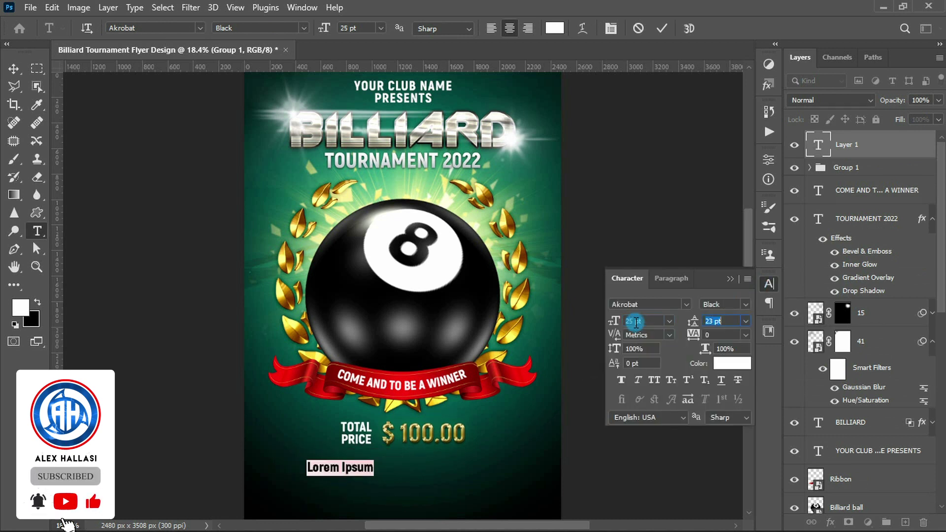
text(23)
key(Tab)
text(50)
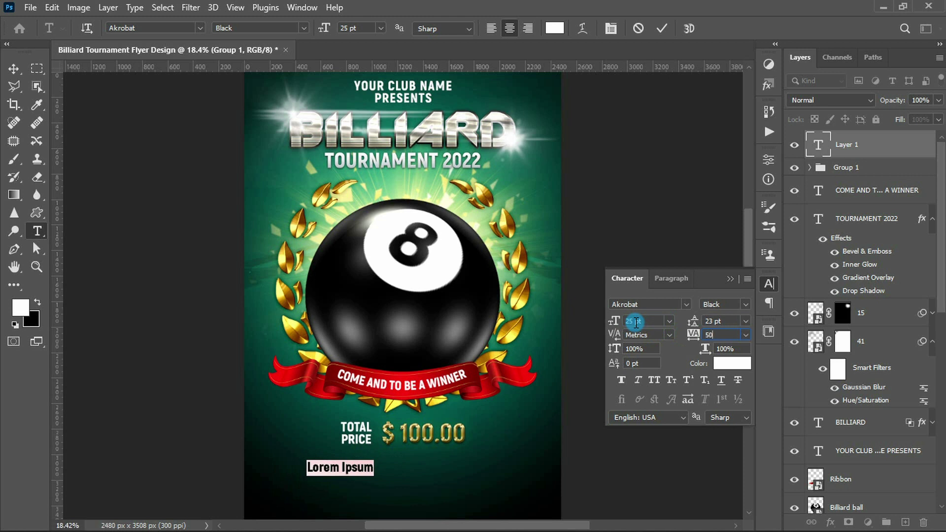
click(731, 279)
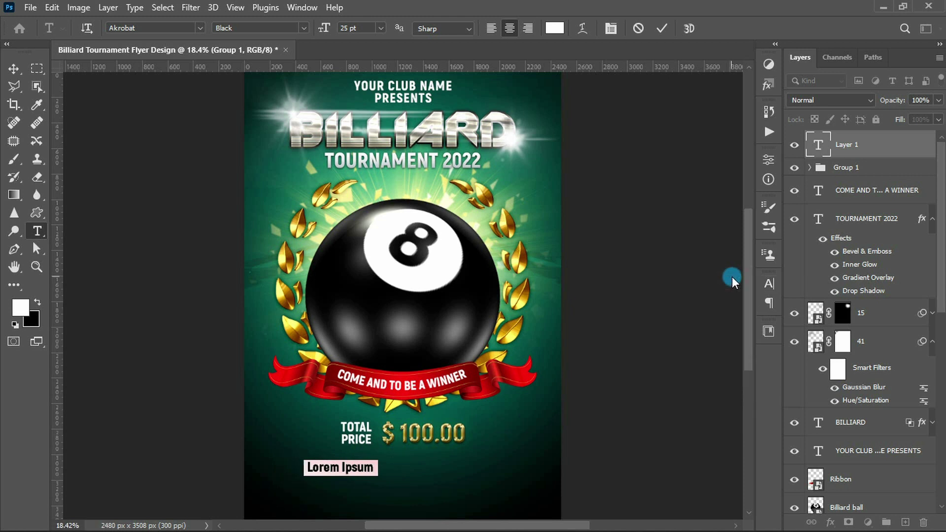
Type 'SATURDAY 05TH NOVEMBER' and centre it horizontally on the flyer
text(SATUR)
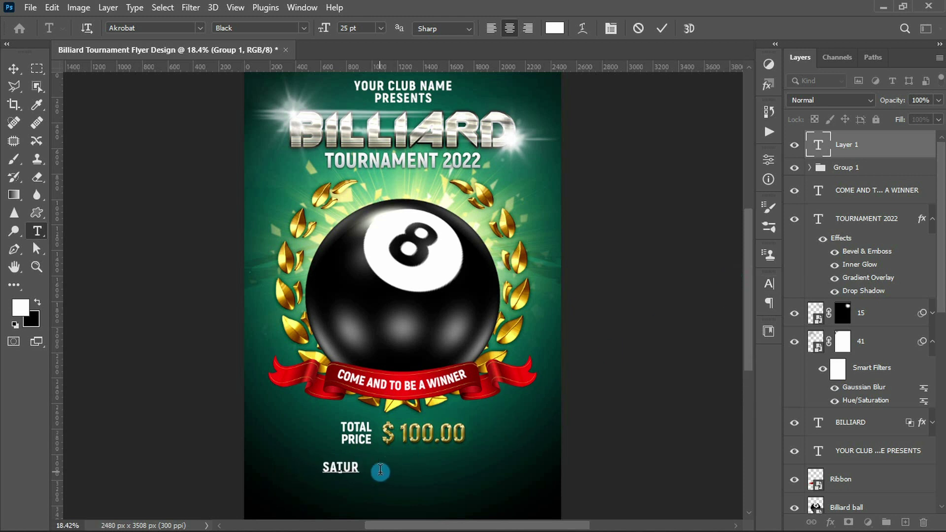
text(DAY 05TH NOV)
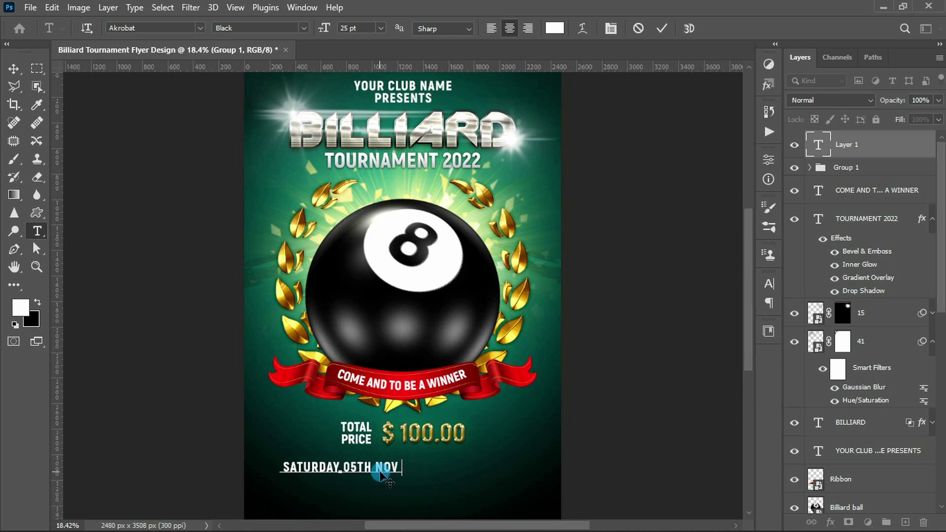
text(EMBER)
key(ctrl+Return)
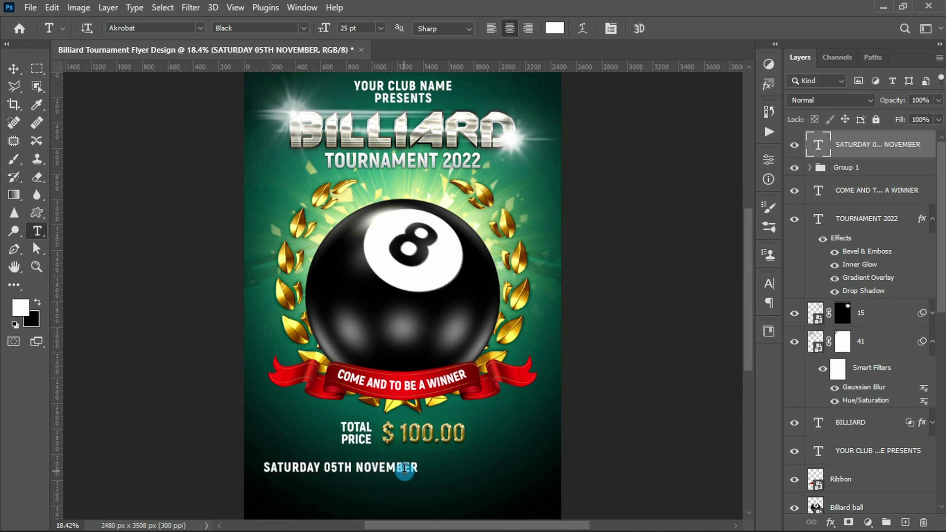
key(ctrl+a)
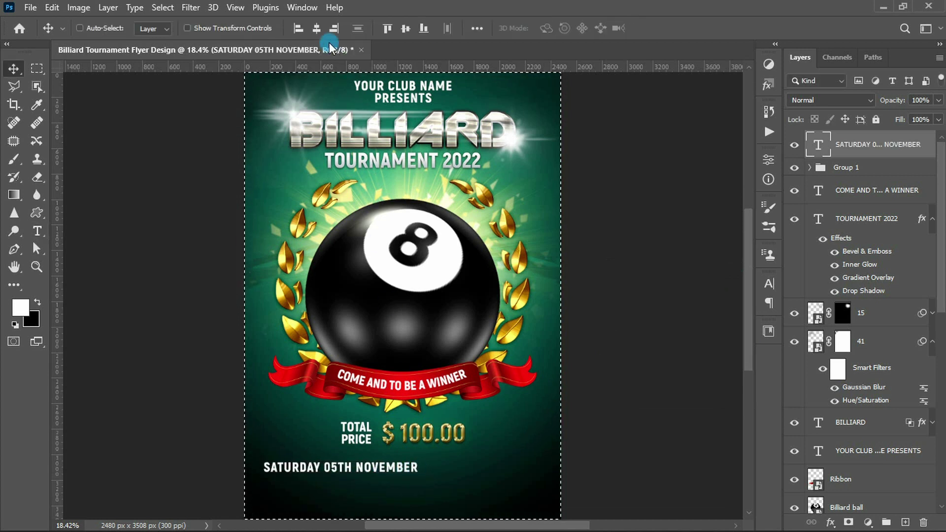
click(317, 29)
key(ctrl+d)
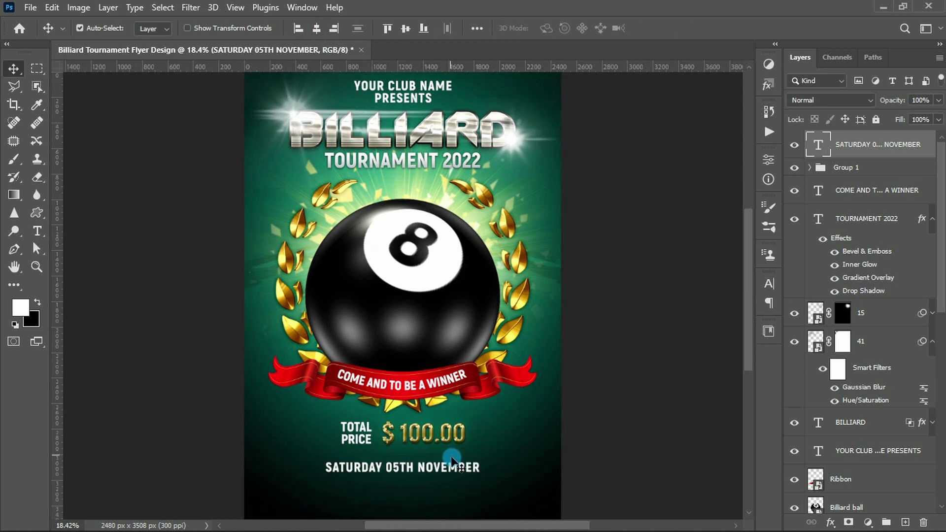
Give the date line a glowing layer style, nudge it up, and start new text below
click(767, 86)
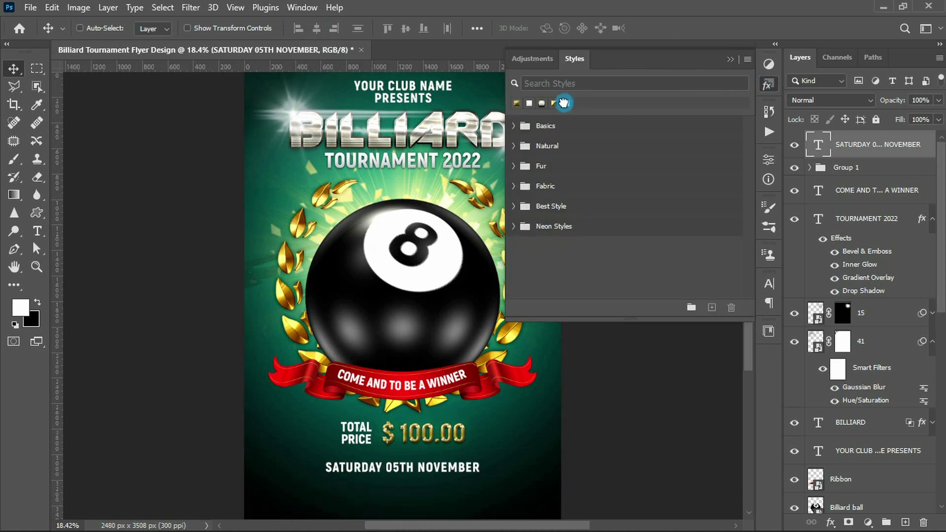
click(564, 103)
click(730, 60)
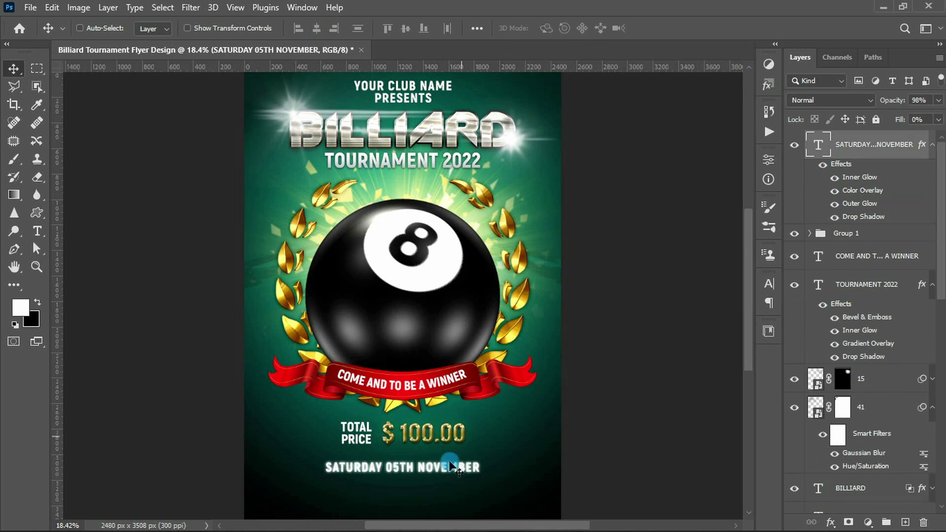
drag(415, 473, 402, 464)
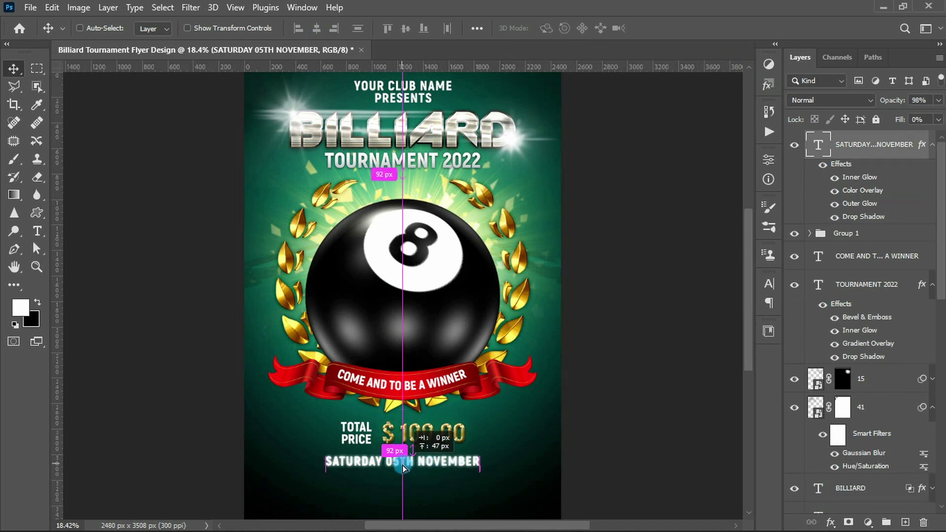
key(t)
click(270, 501)
click(769, 284)
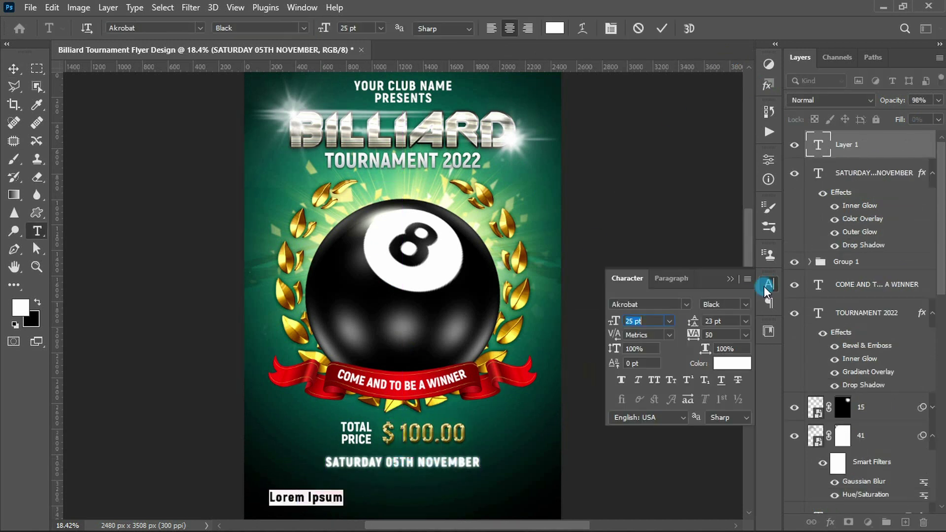
In Bold 20 pt, type the footer: start time, $25 admission, free parking, reservation phone, website
click(745, 305)
click(715, 318)
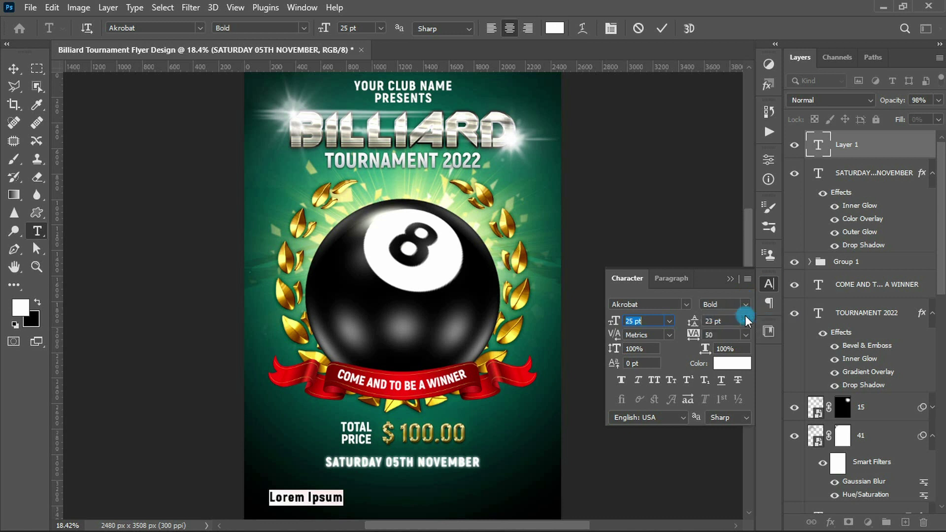
text(20)
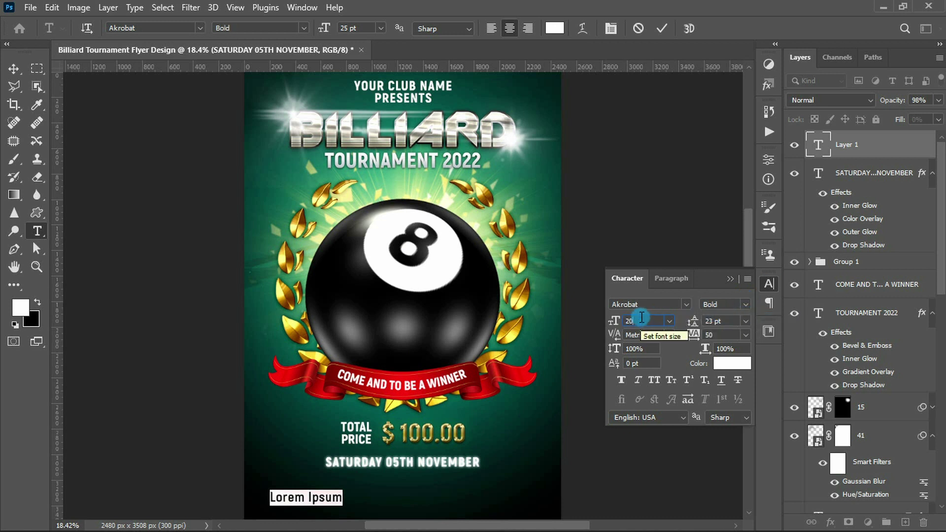
key(Tab)
click(730, 279)
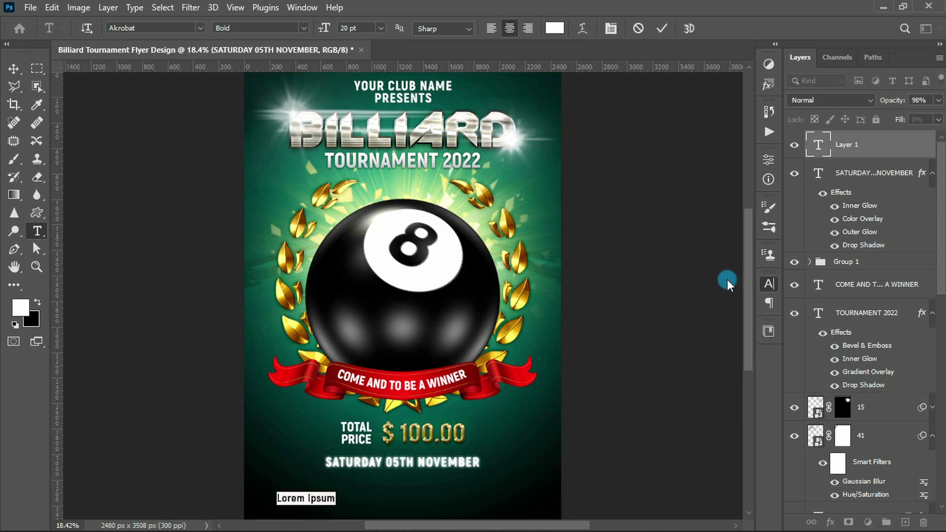
text(START)
text( - $25 ADMISSION - FRIEE PARKING)
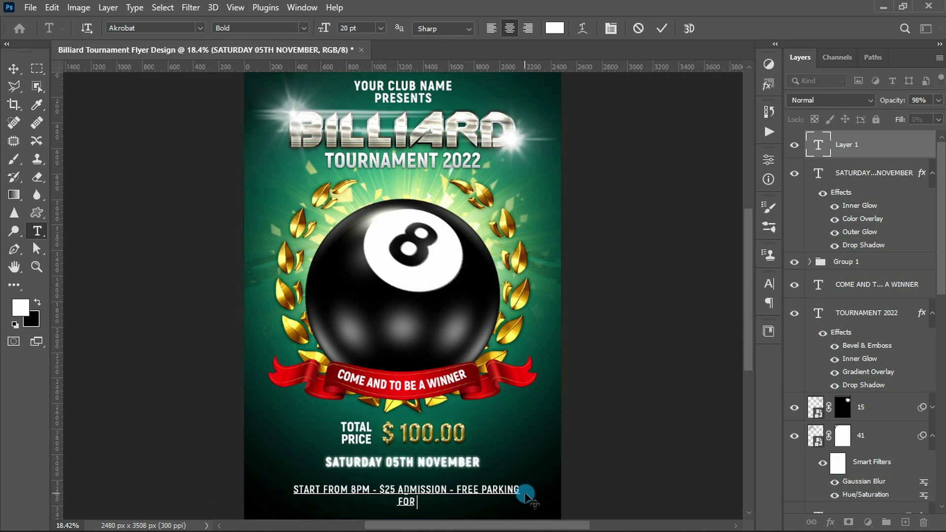
text(ERVATION INFO: +123 456 789)
text(EBSITE.COM)
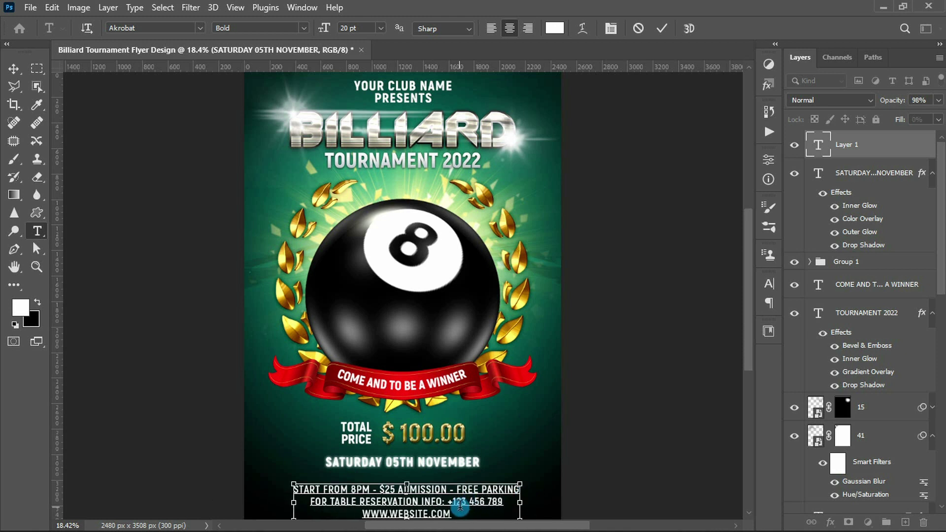
Commit the footer text, centre it horizontally on the flyer, and nudge it upward
key(ctrl+Return)
key(v)
key(ctrl+a)
click(317, 29)
key(ctrl+d)
drag(411, 504, 412, 500)
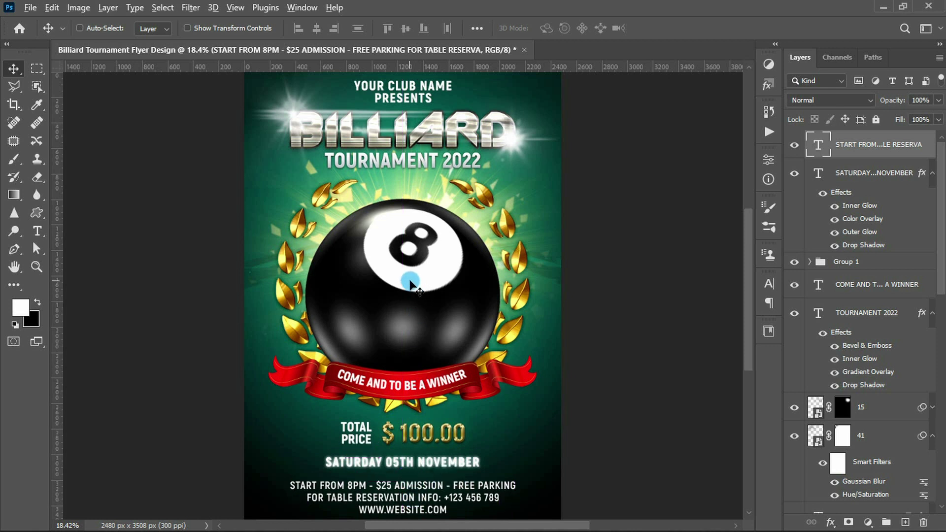
scroll(410, 283, down, 1)
Nudge the footer block and the date line up a few pixels
drag(410, 478, 411, 474)
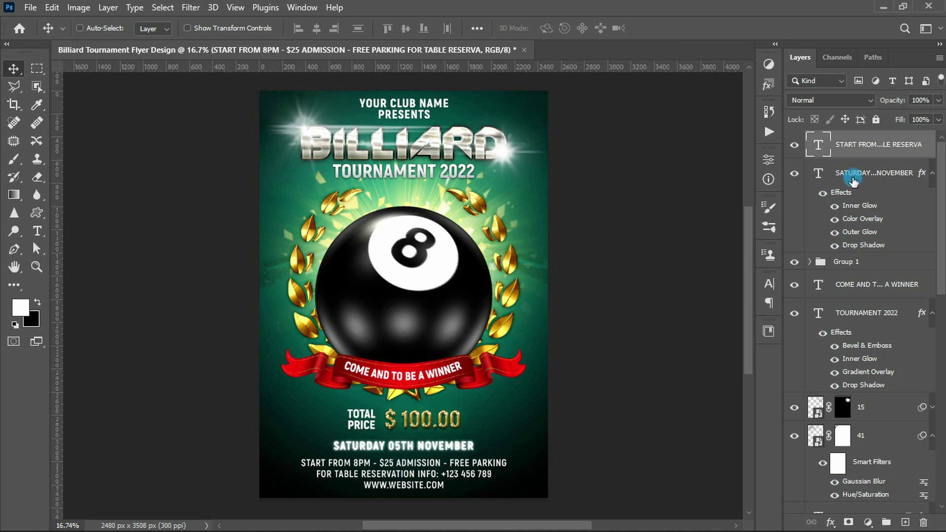
click(853, 181)
drag(426, 457, 426, 453)
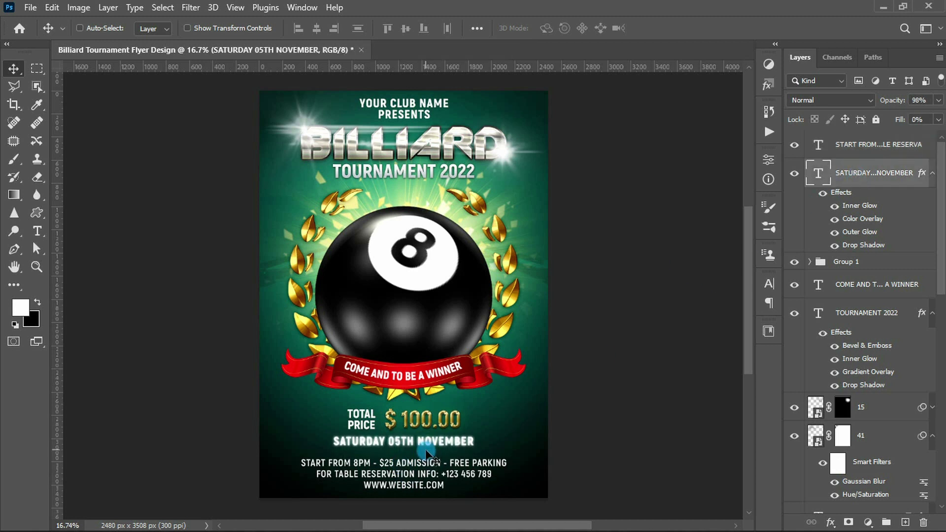
Shift the price group and date line down together slightly toward the footer
click(867, 147)
click(852, 262)
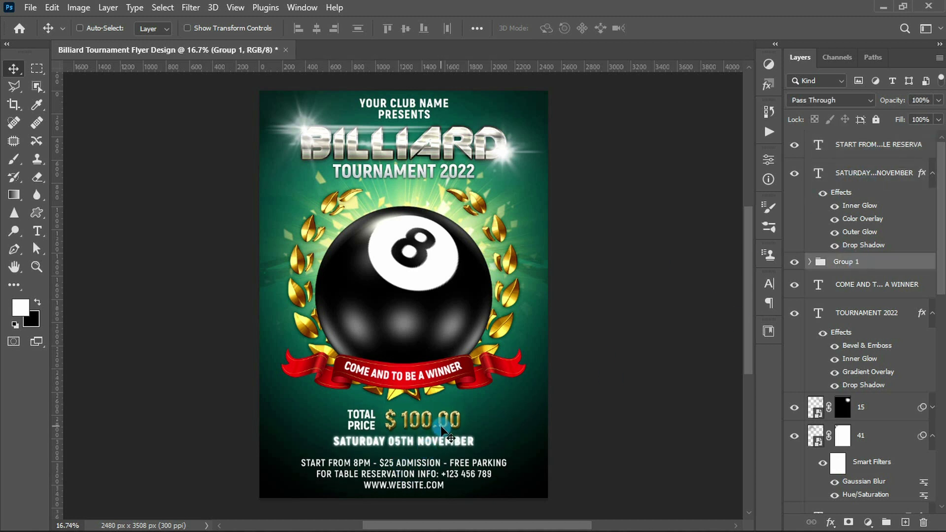
ctrl+click(897, 174)
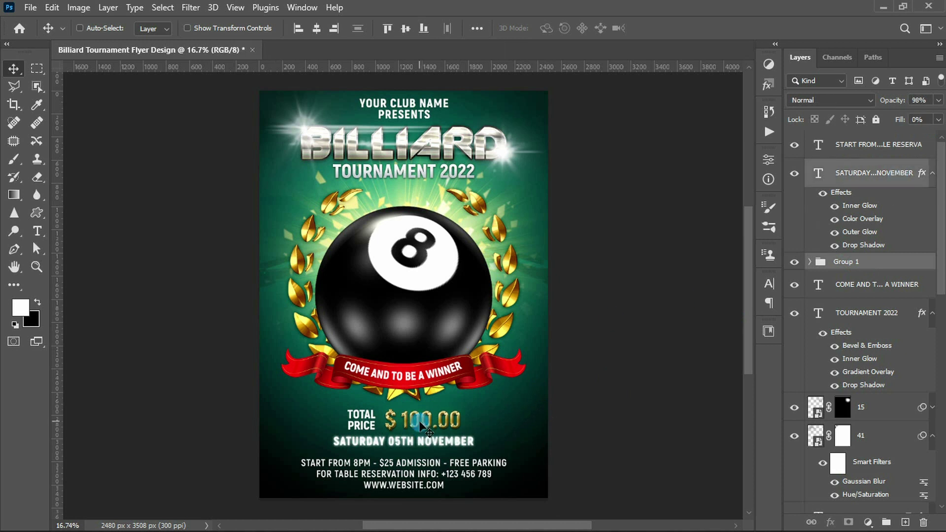
drag(411, 426, 413, 431)
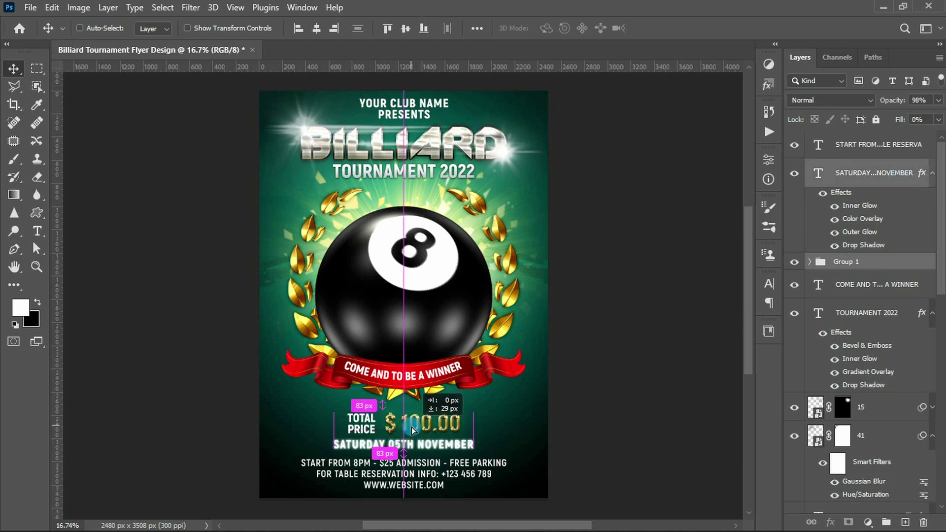
click(863, 145)
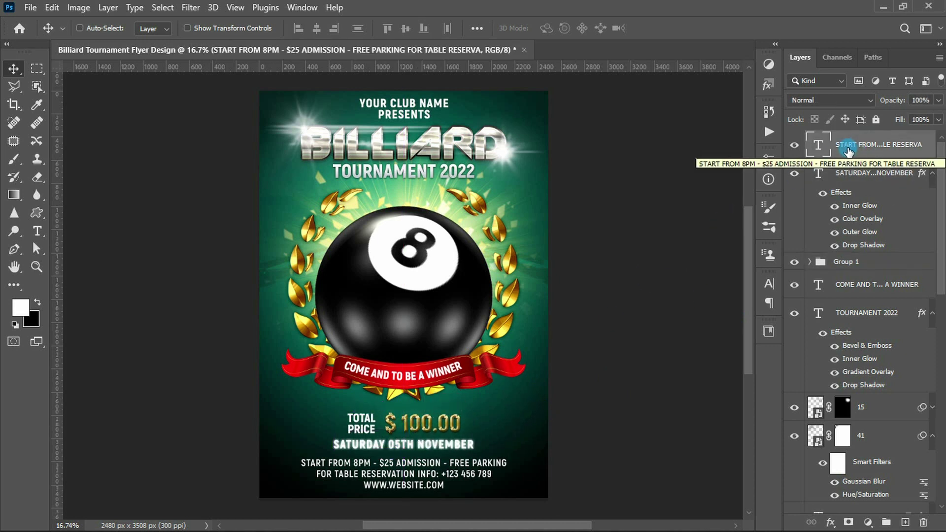